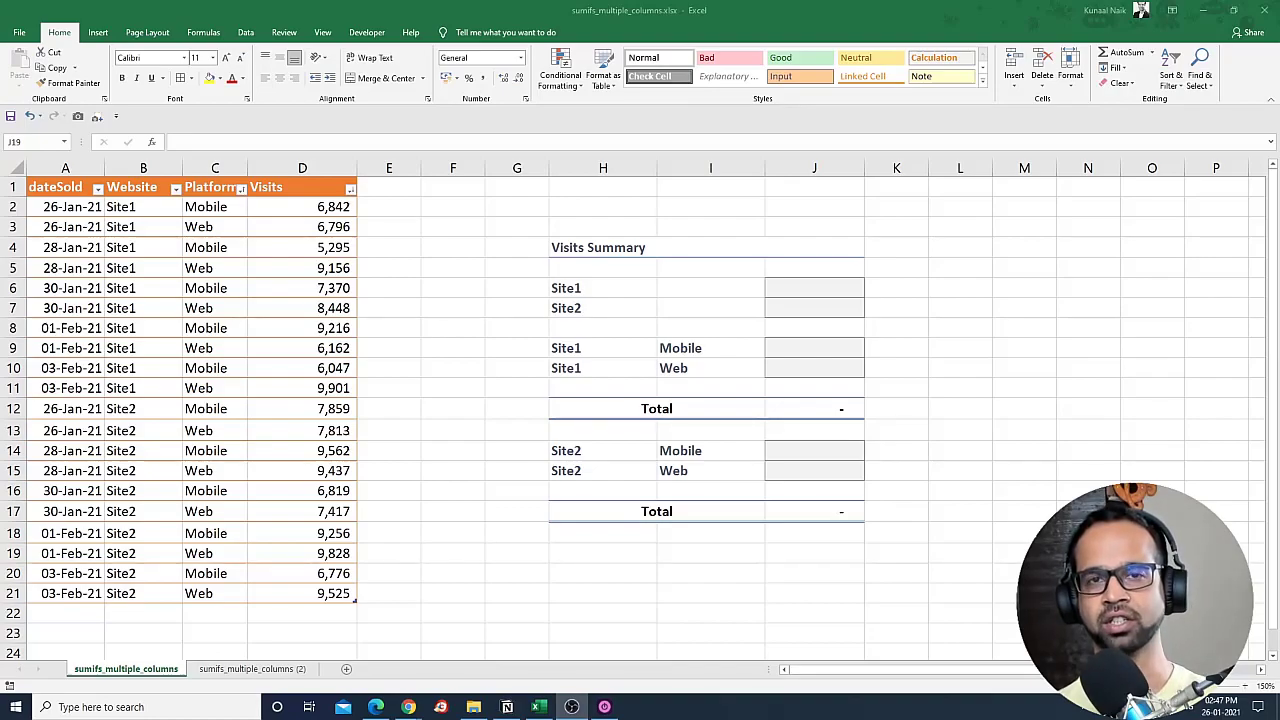
Point out the Website, Platform and Visits columns and sample values in the visits data
click(215, 308)
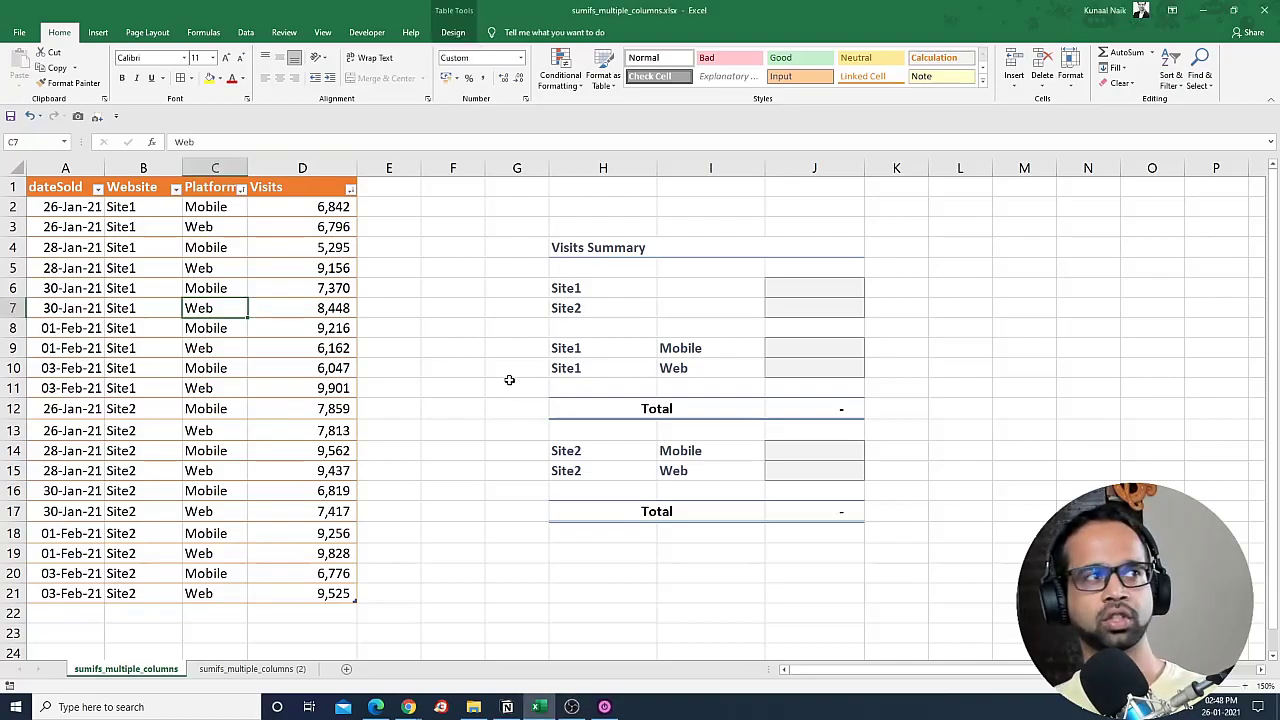
drag(65, 207, 240, 394)
click(65, 247)
click(143, 168)
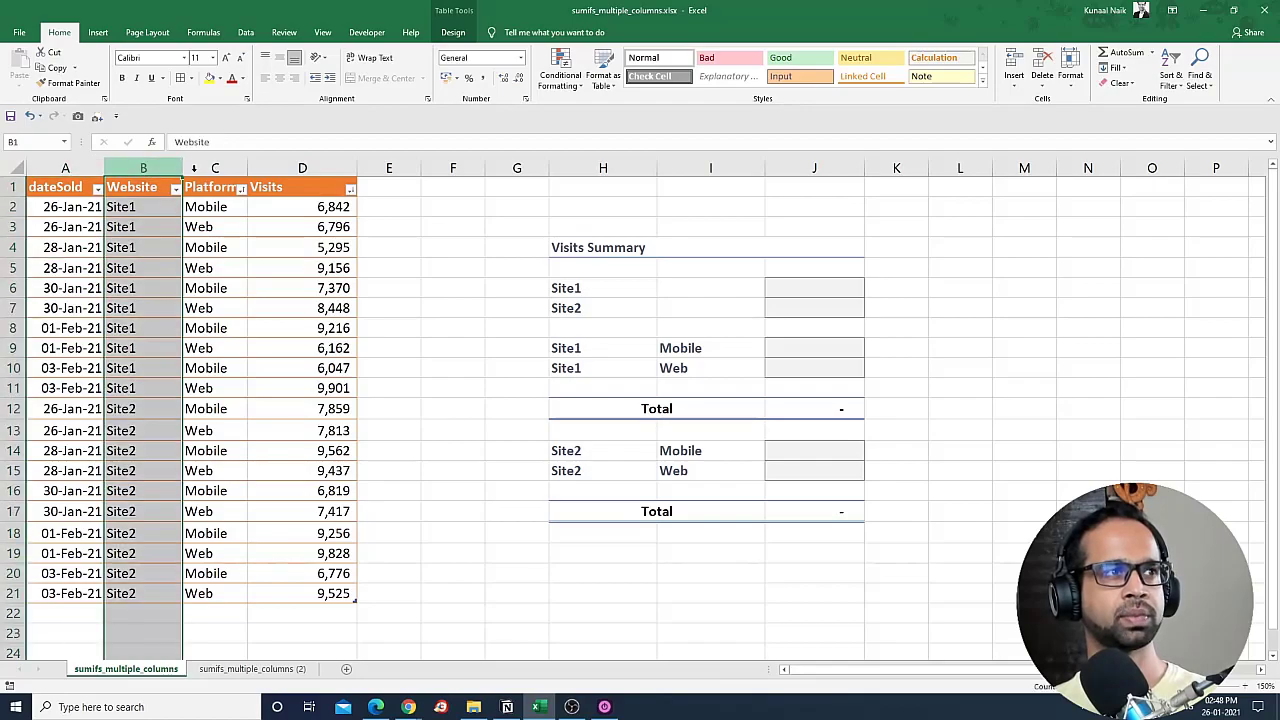
click(215, 168)
click(302, 168)
click(277, 276)
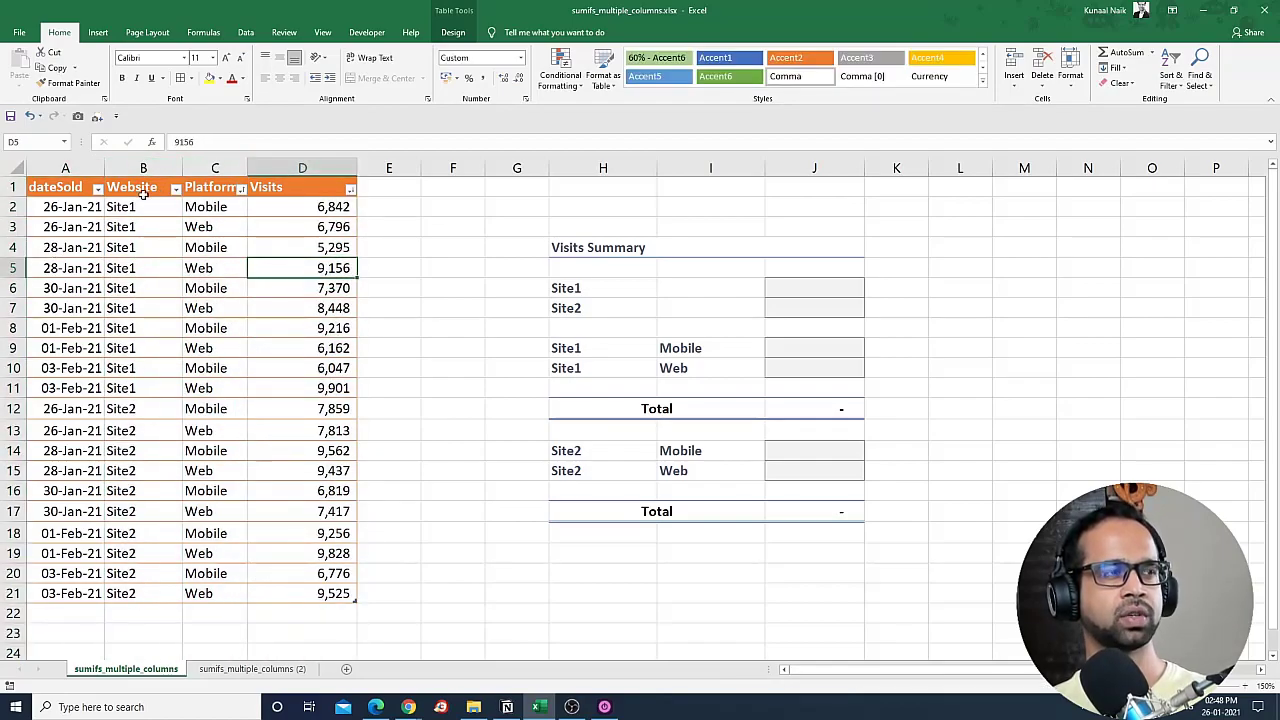
Select Website entries, Platform entries and Visits values to show how the data rows pair up
drag(143, 205, 140, 593)
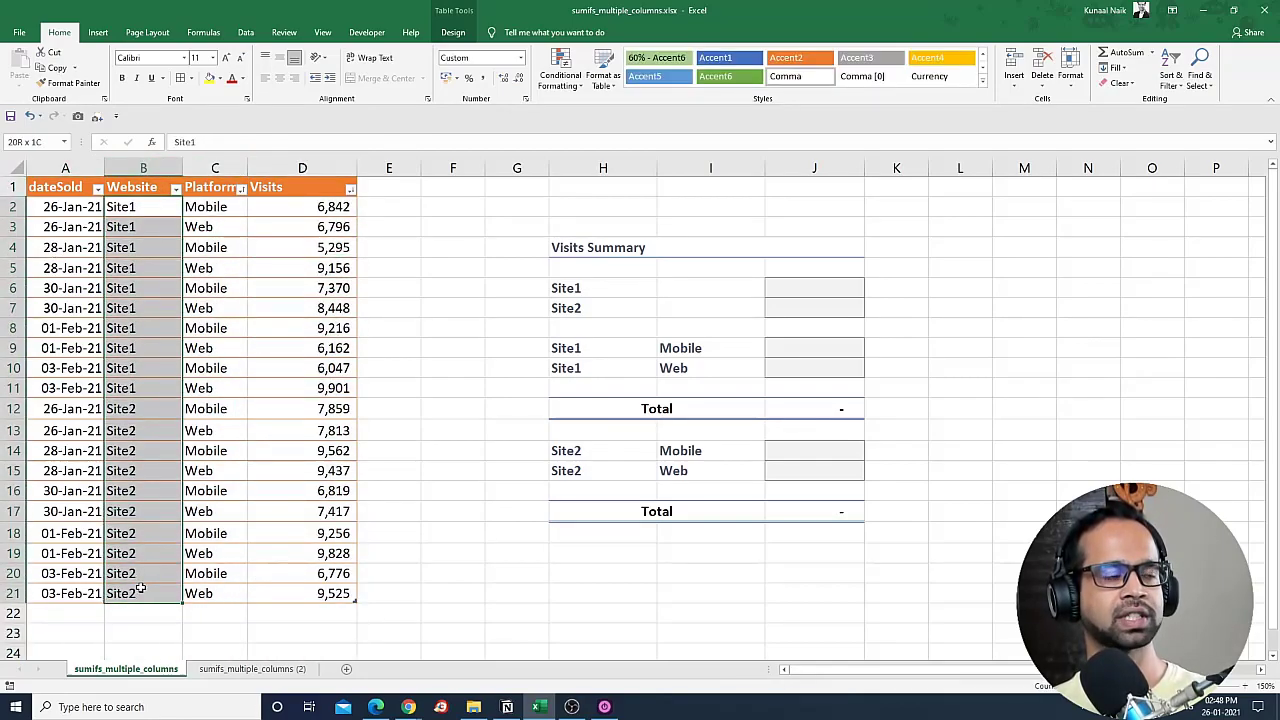
click(212, 205)
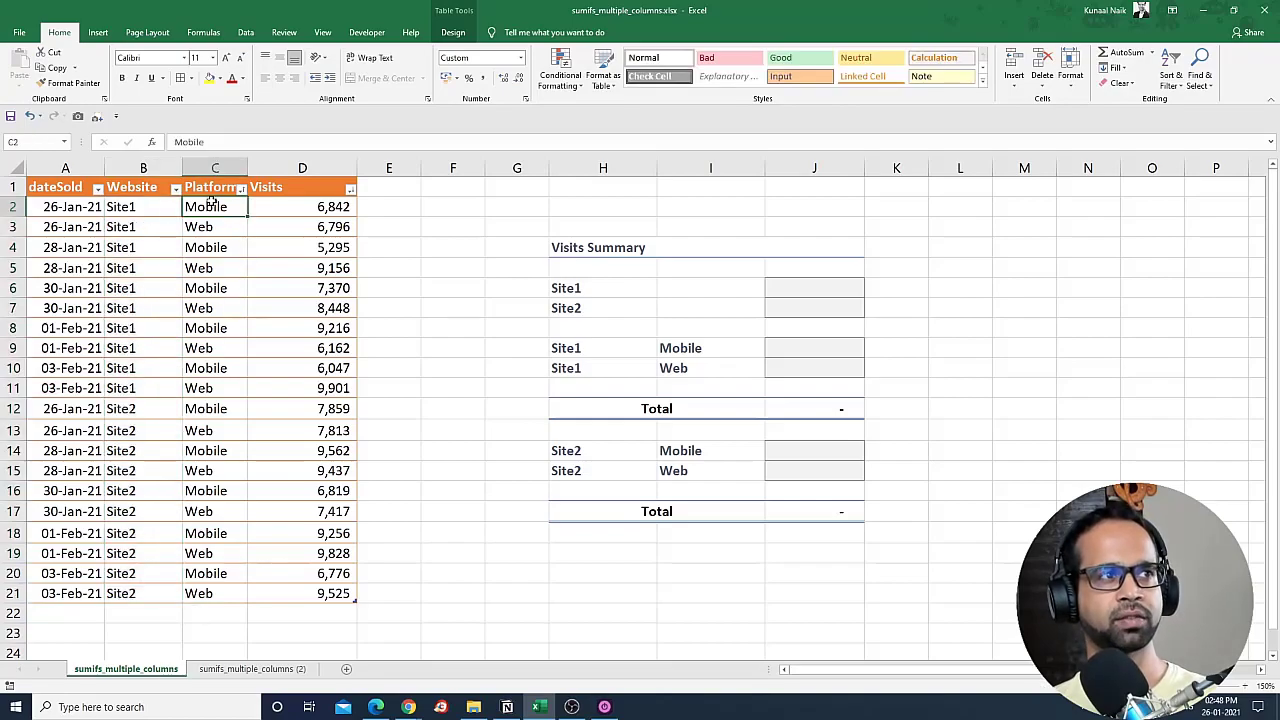
drag(208, 205, 210, 228)
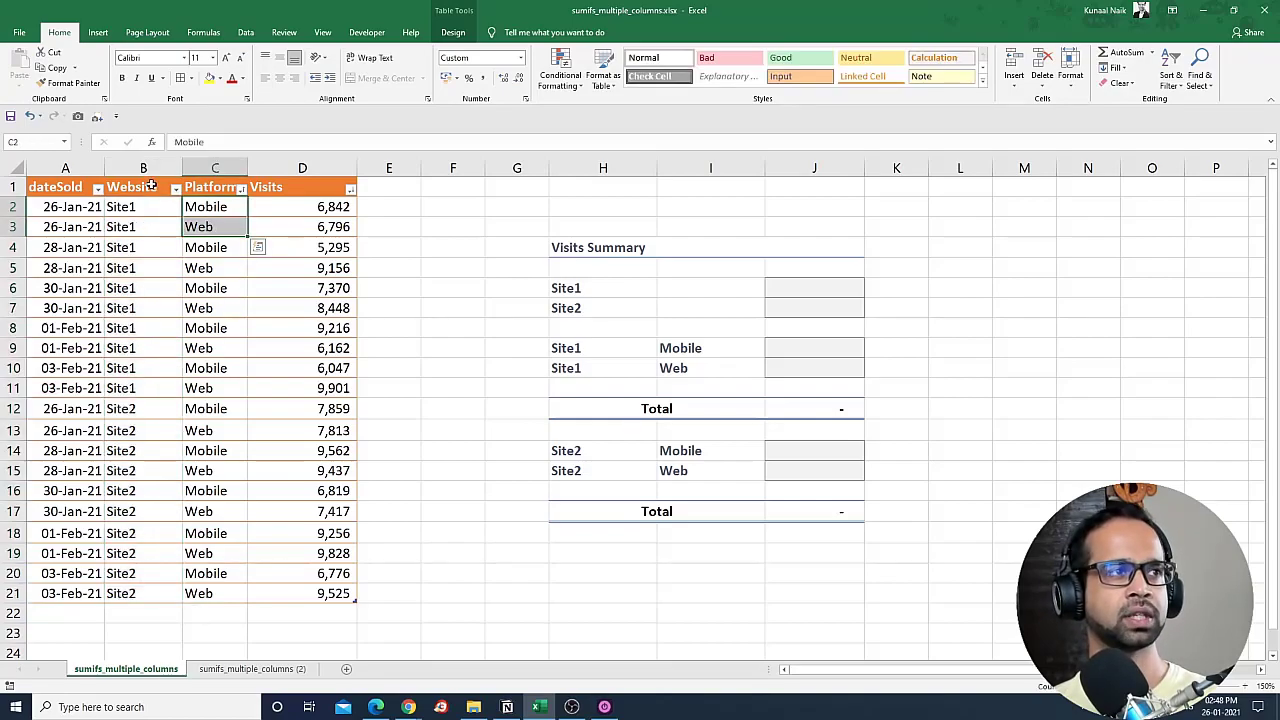
click(148, 168)
drag(148, 168, 287, 172)
click(292, 172)
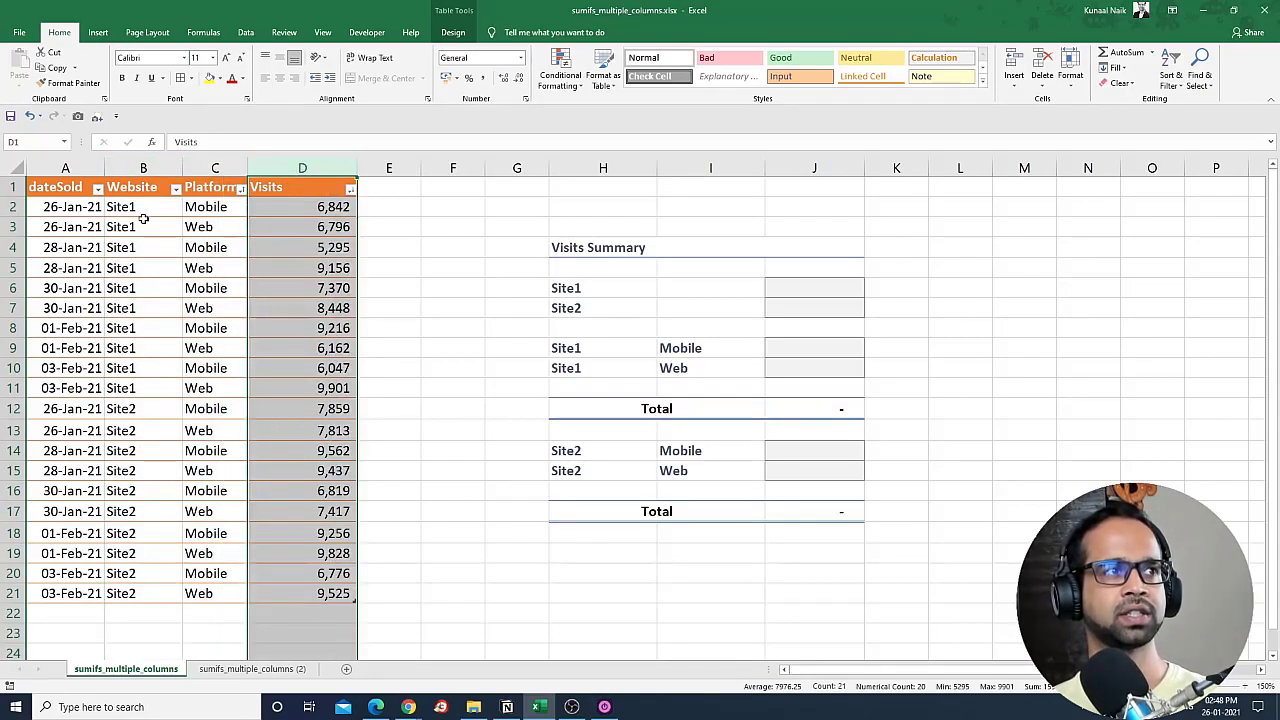
click(140, 208)
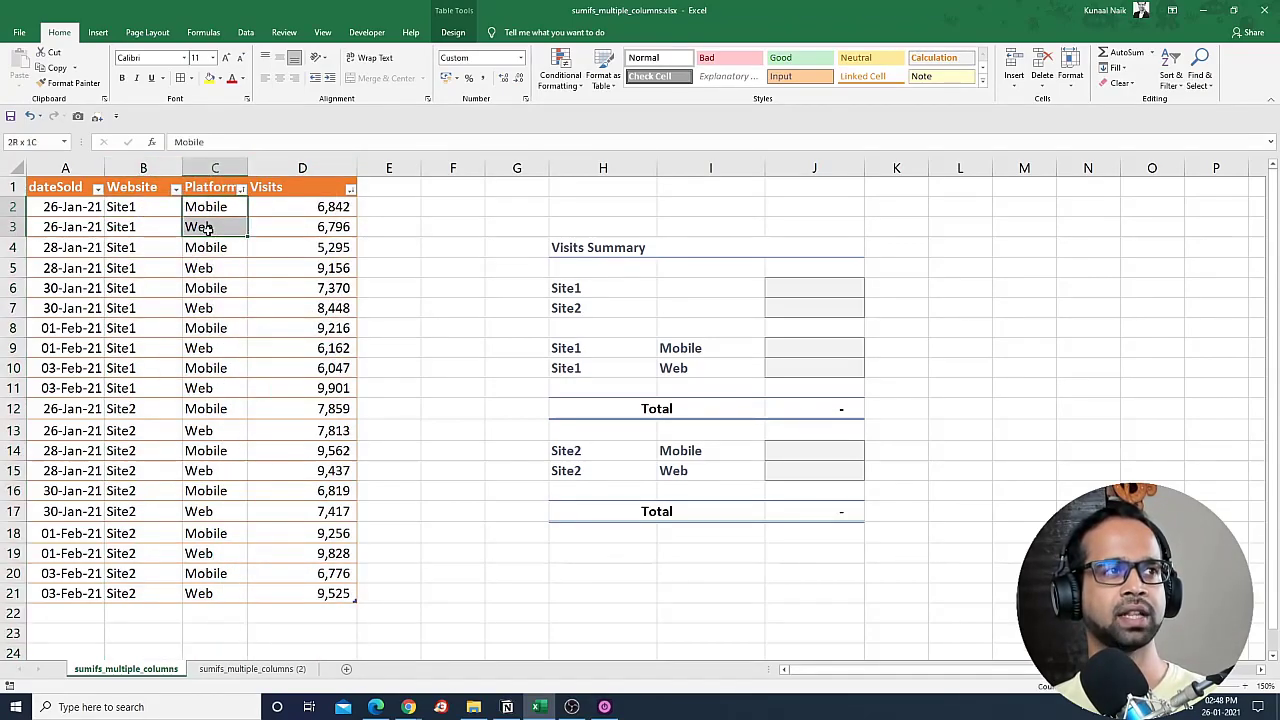
drag(200, 207, 202, 228)
click(318, 328)
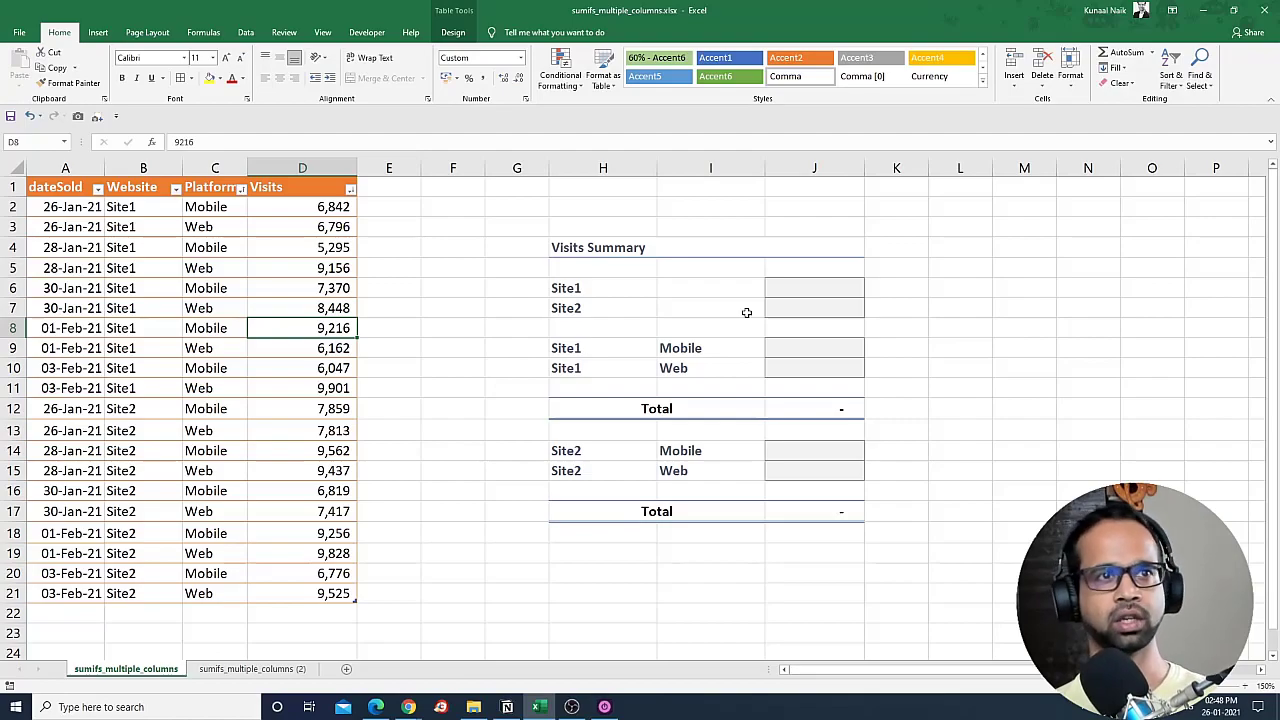
In J6, start a SUMIFS formula that sums the Visits_Data[Visits] column
click(792, 292)
text(=sumi)
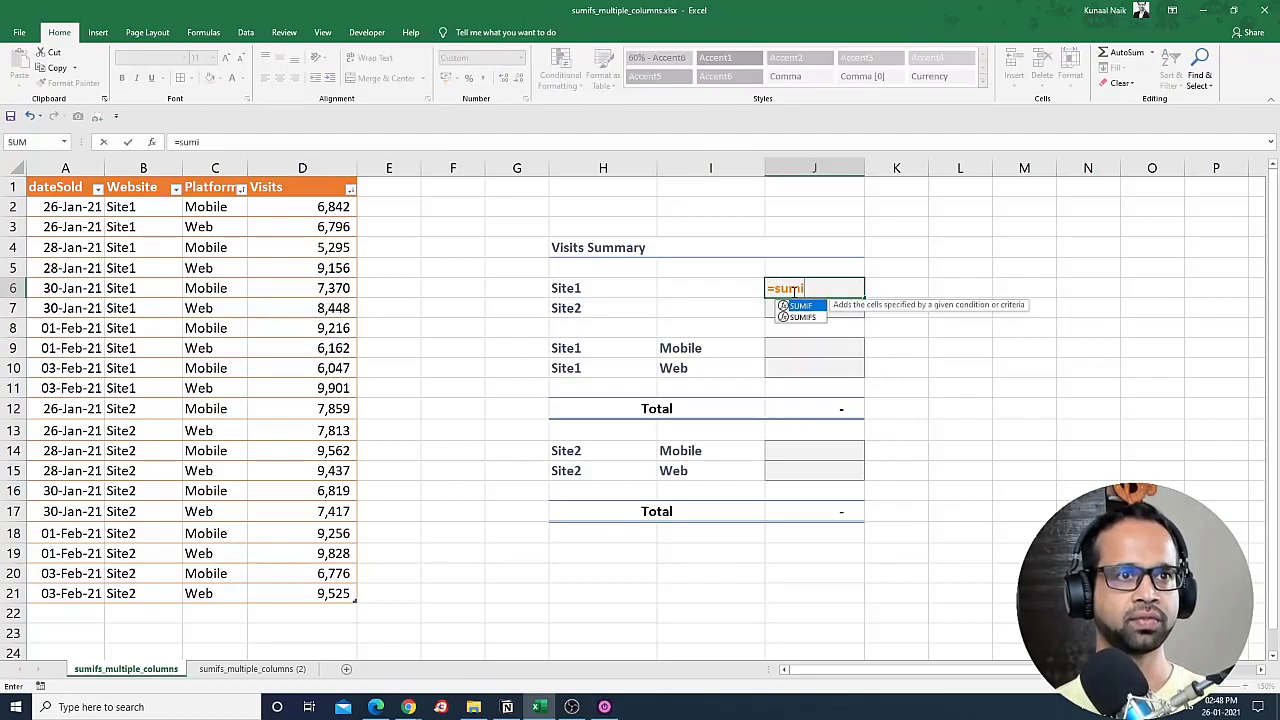
key(Down)
key(Tab)
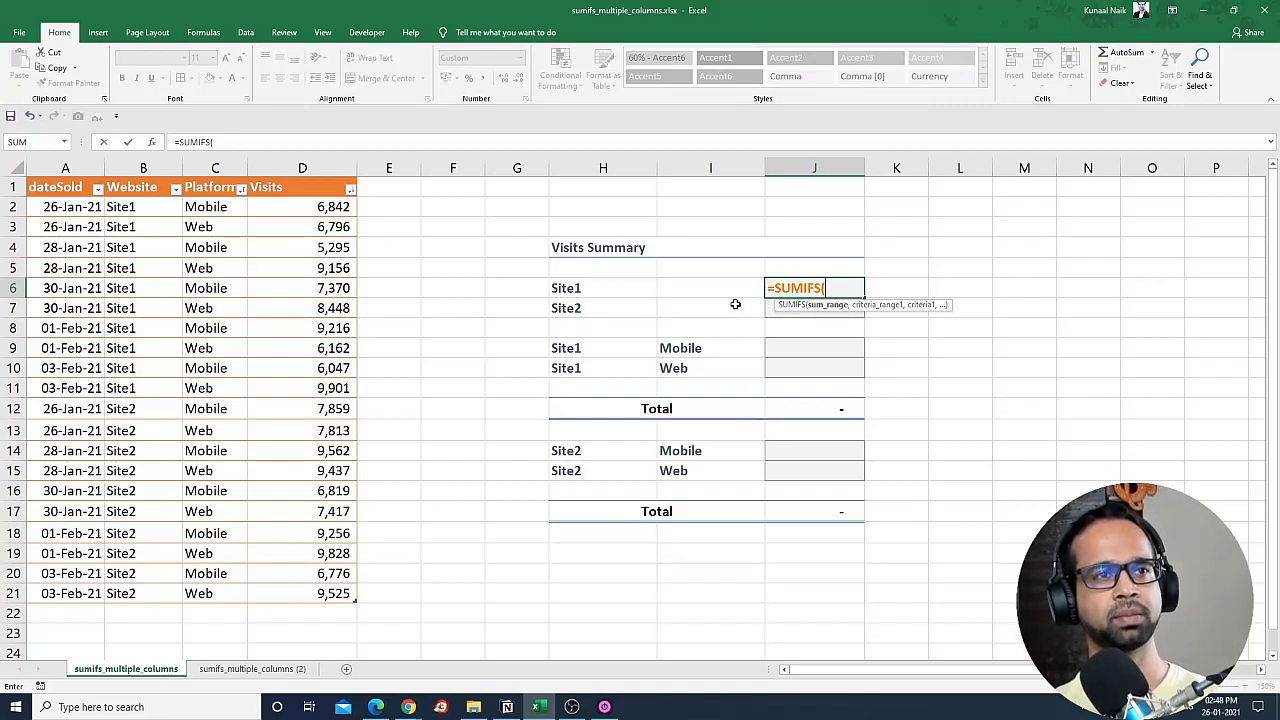
drag(308, 212, 319, 594)
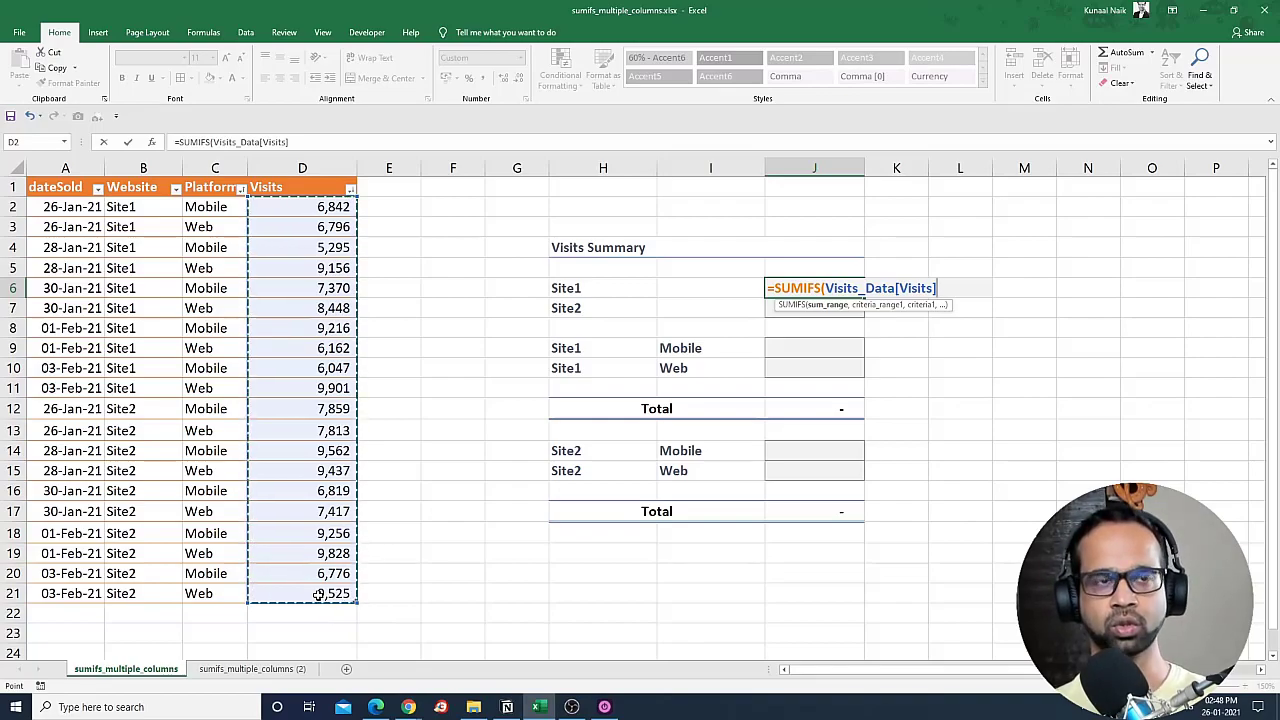
text(,)
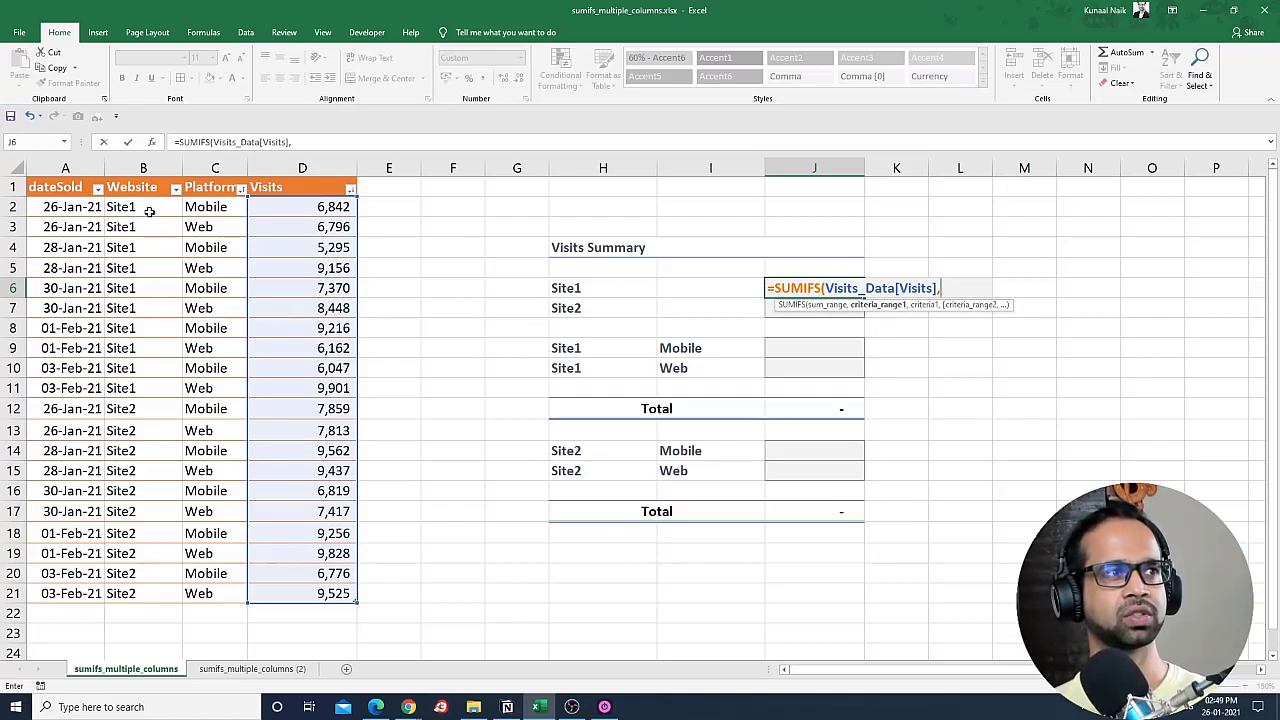
Add Visits_Data[Website] as the criteria range and H6 as the criterion, giving 75,233
drag(145, 207, 155, 594)
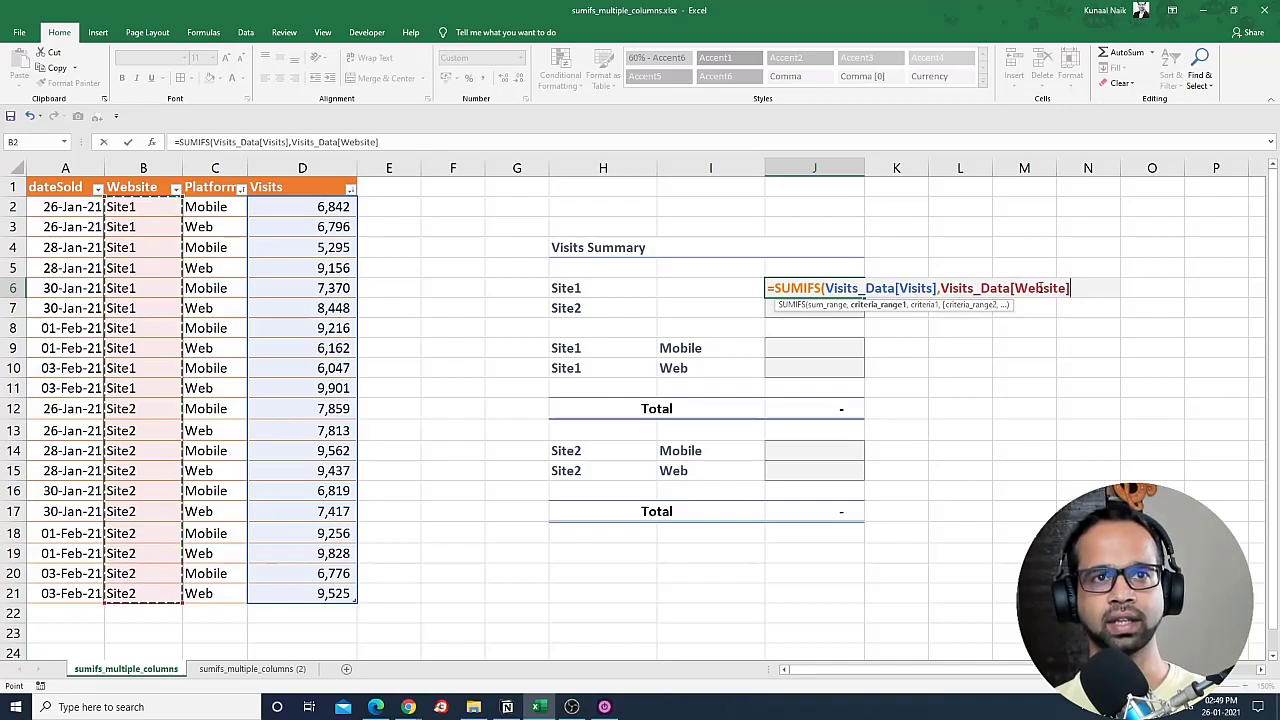
key(F8)
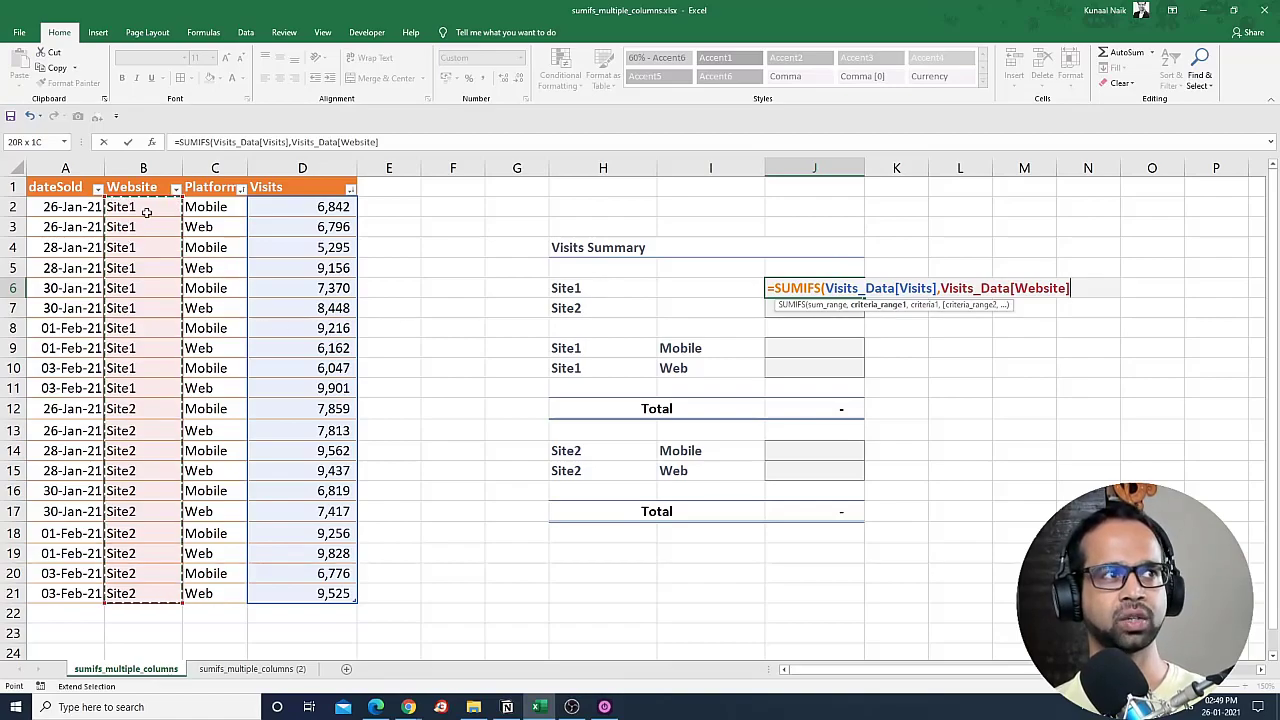
click(585, 285)
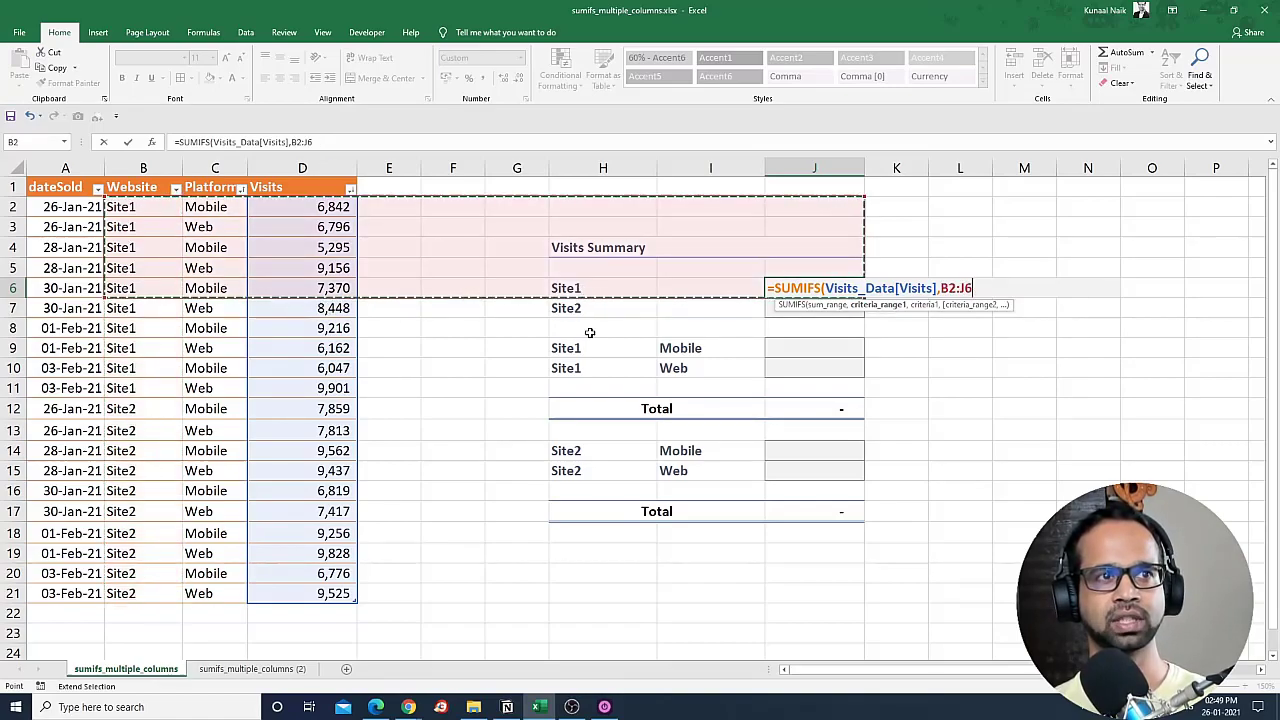
key(BackSpace)
drag(146, 209, 153, 588)
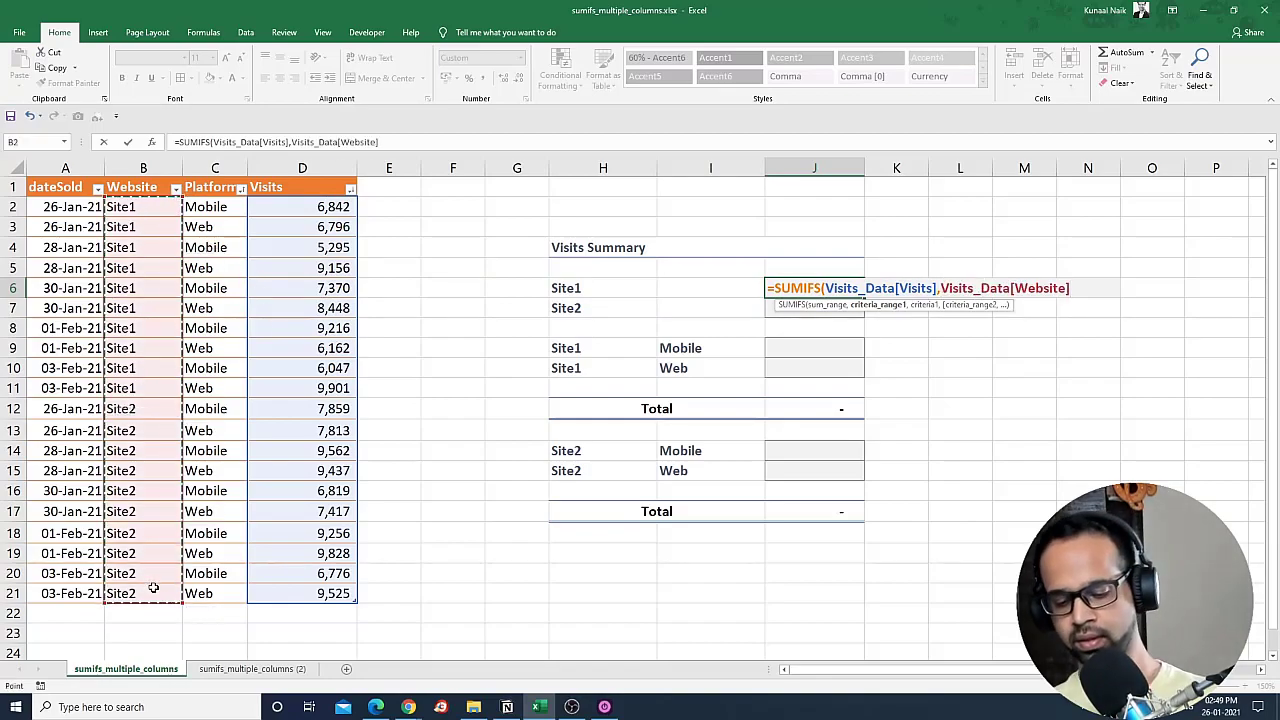
text(,)
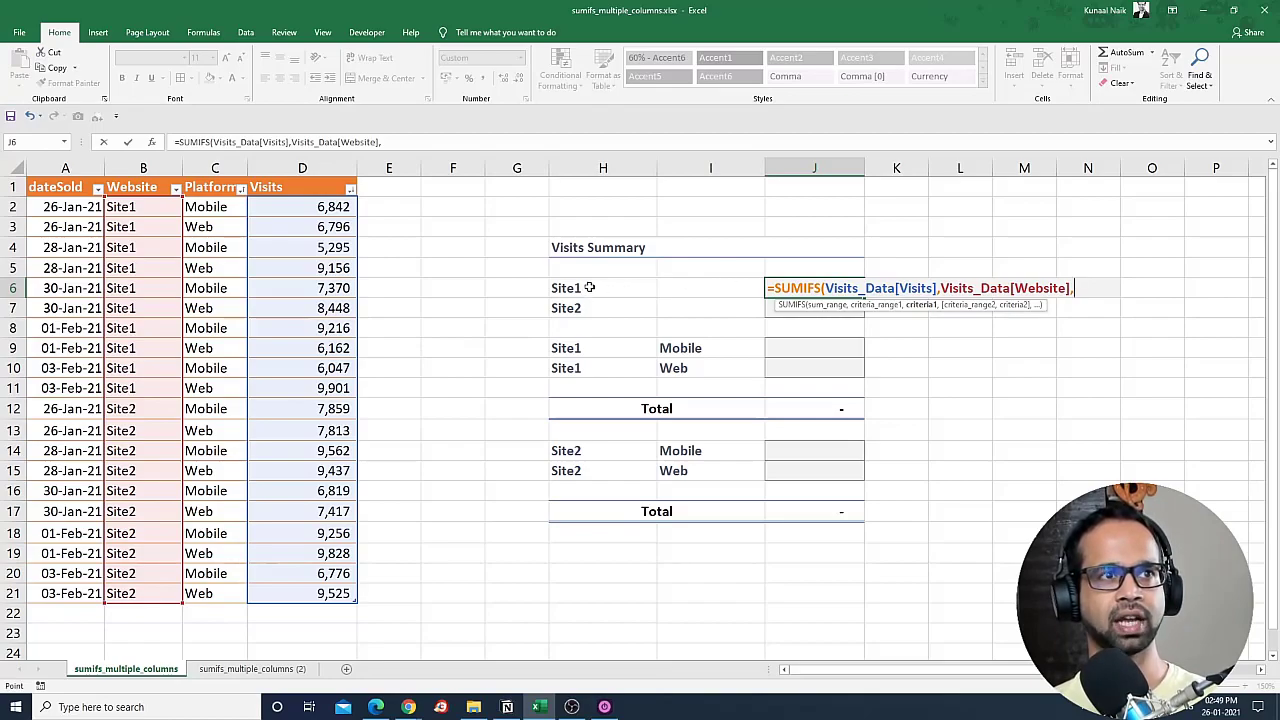
click(590, 288)
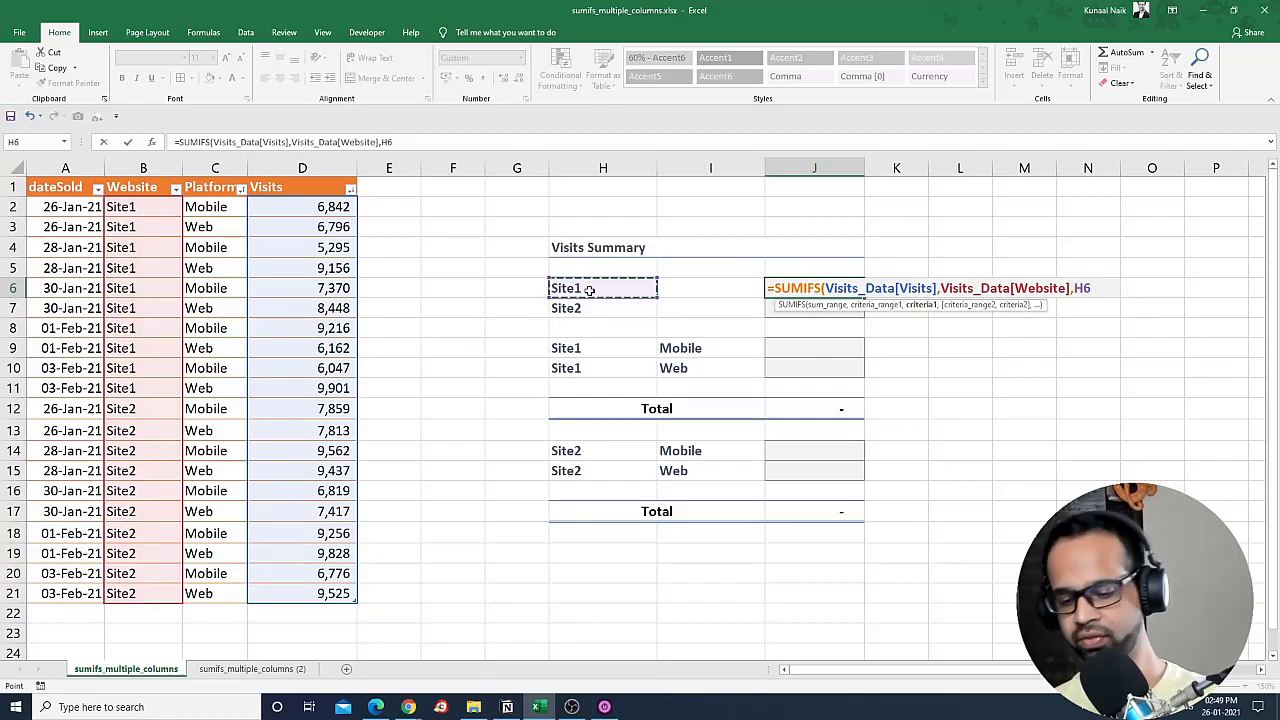
text())
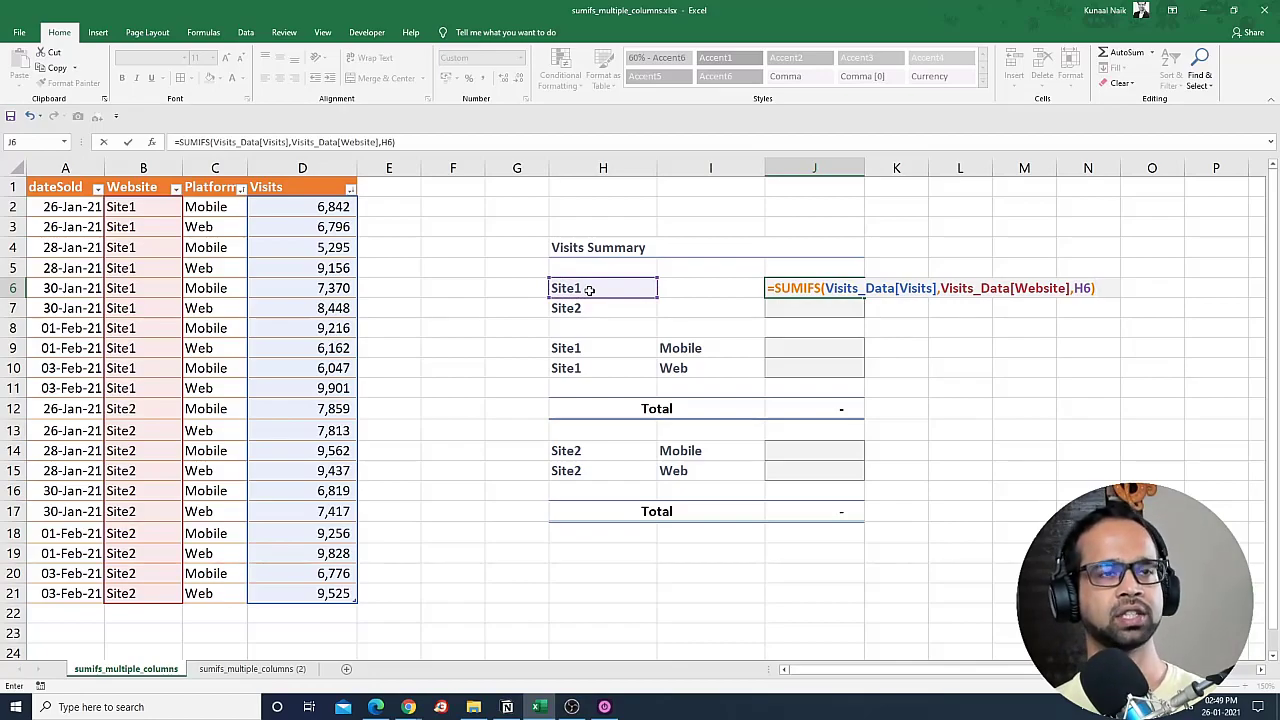
key(Return)
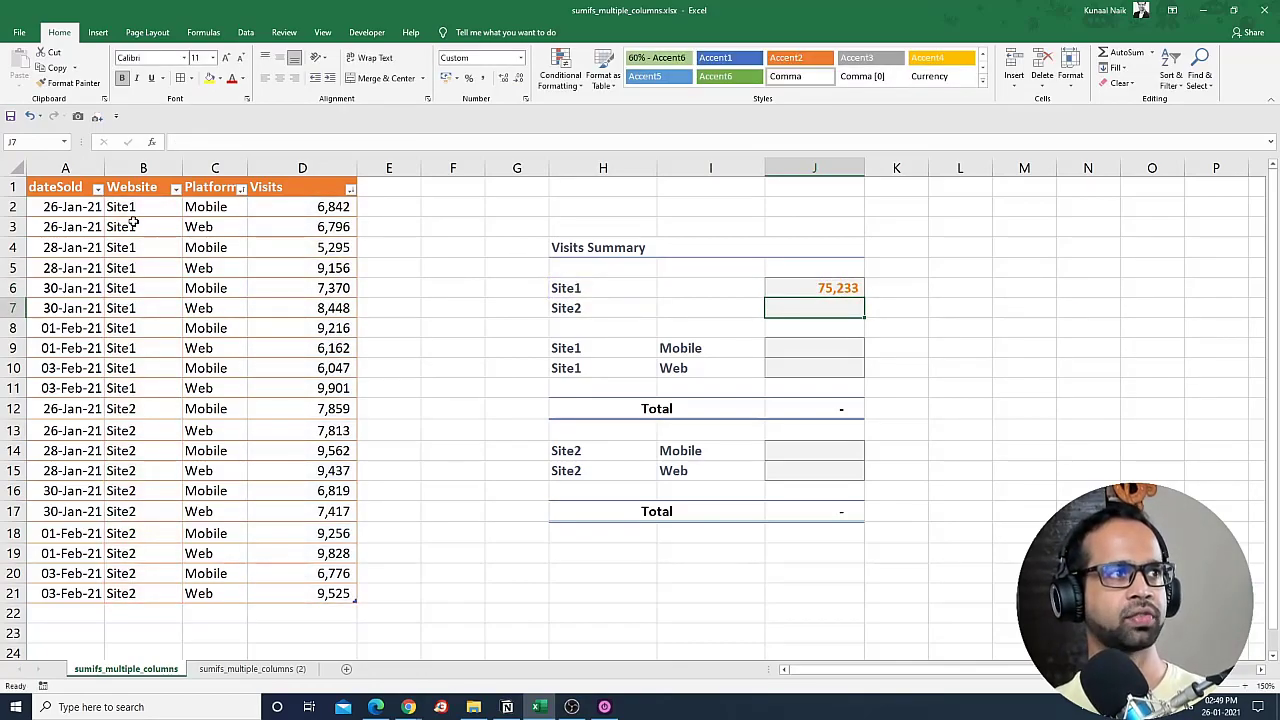
Check Site1's visit rows, then fill J6's SUMIFS down to J7 for Site2
drag(140, 207, 215, 392)
drag(300, 392, 314, 215)
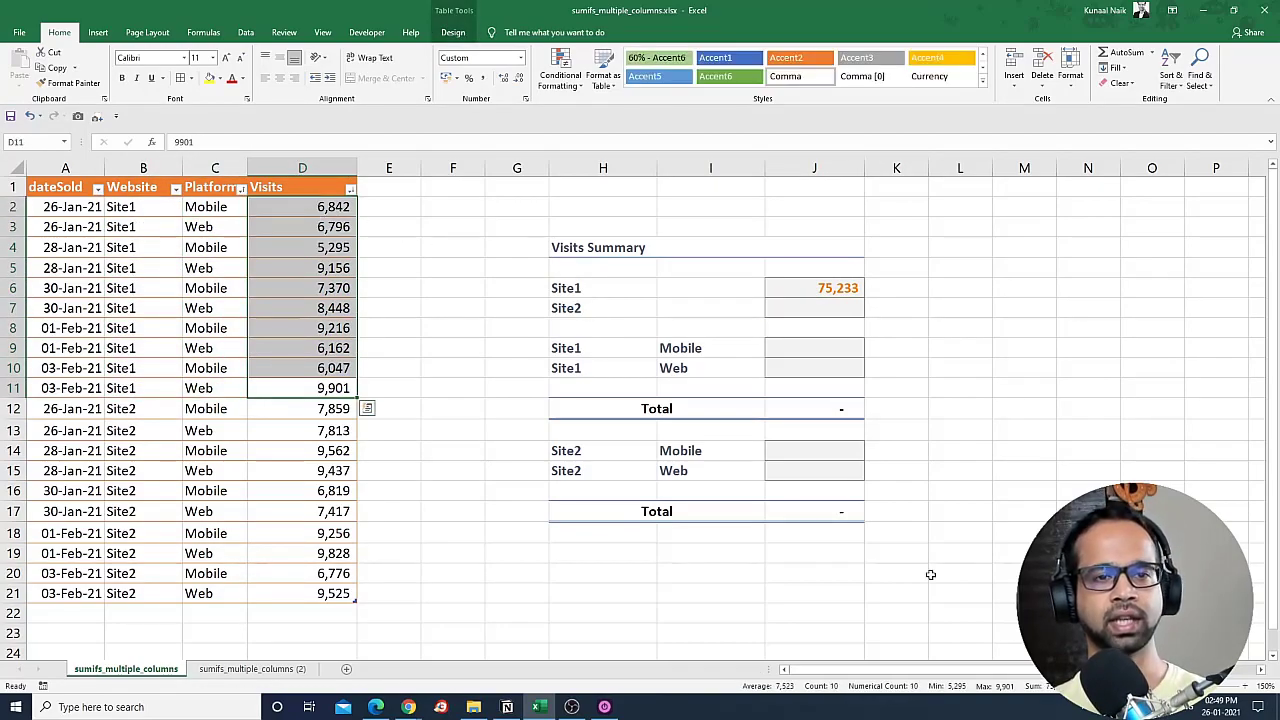
click(824, 287)
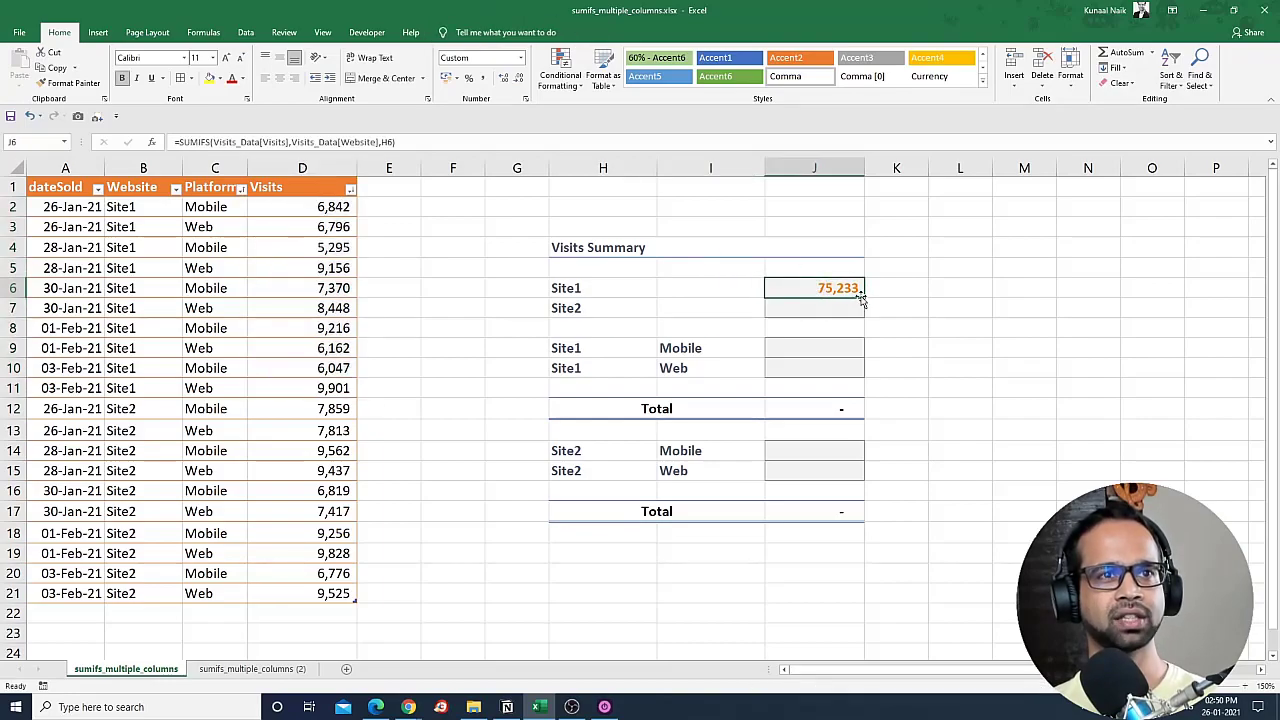
drag(862, 297, 866, 318)
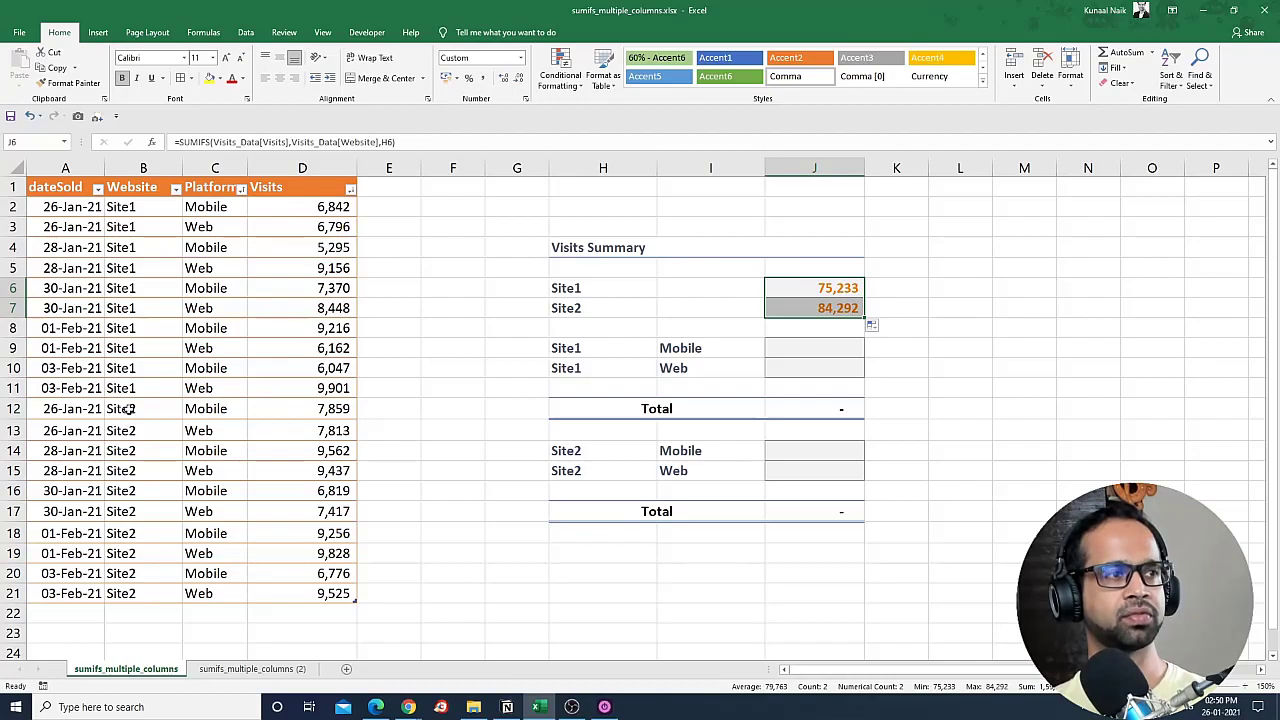
Verify the Site2 total of 84,292 against Site2's Visits values in the data
drag(128, 411, 134, 591)
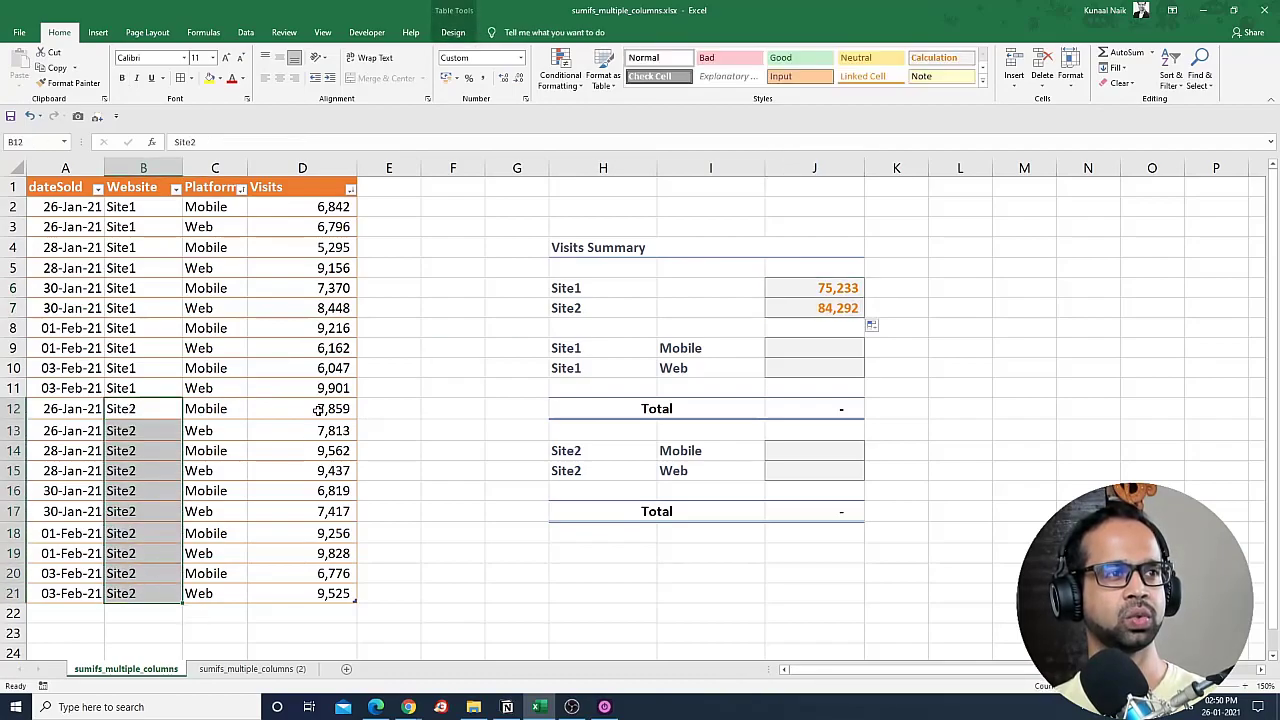
drag(316, 410, 312, 595)
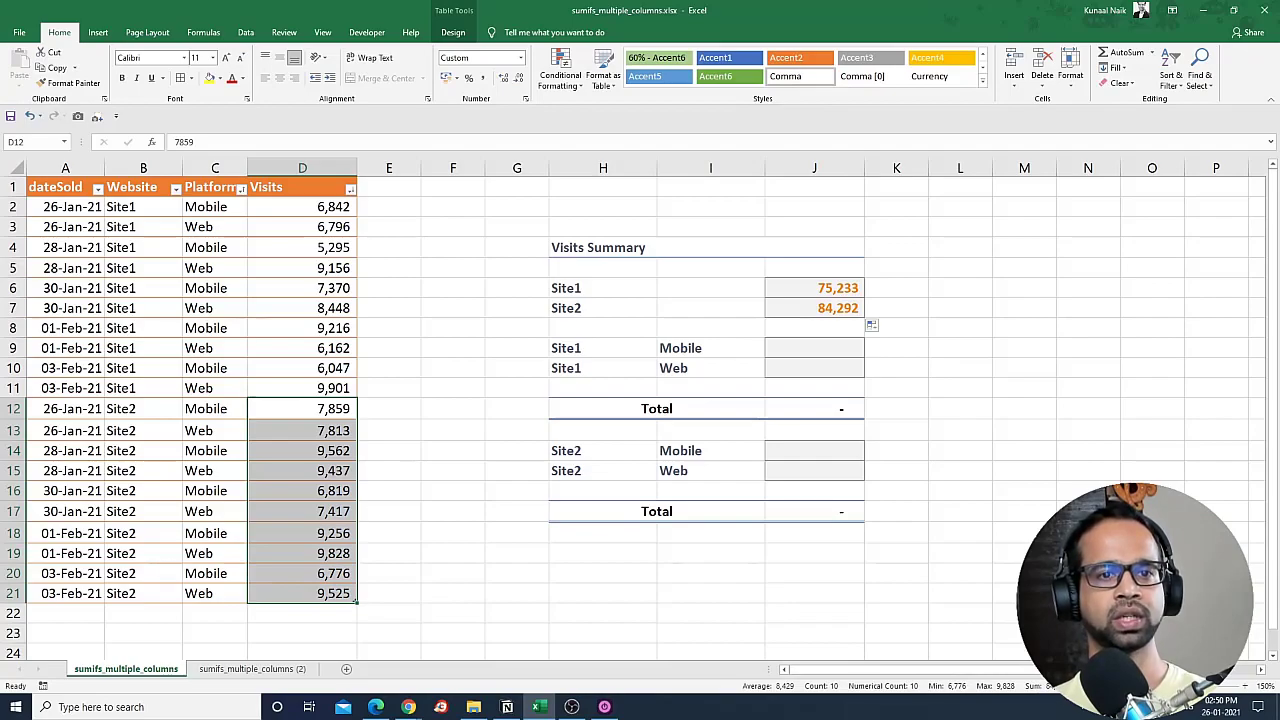
click(810, 307)
drag(808, 288, 806, 306)
click(602, 366)
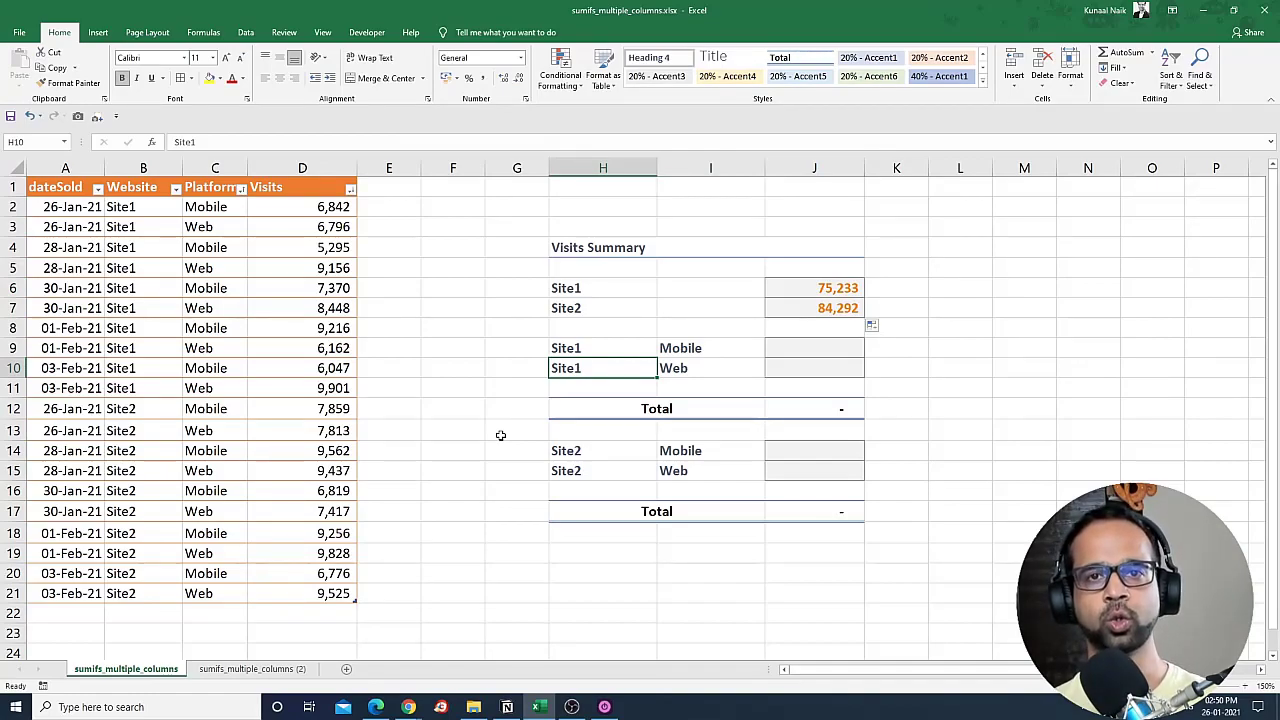
Review J6's SUMIFS references to the Website range and H6, and confirm the 75,233 total
double_click(818, 288)
double_click(1083, 288)
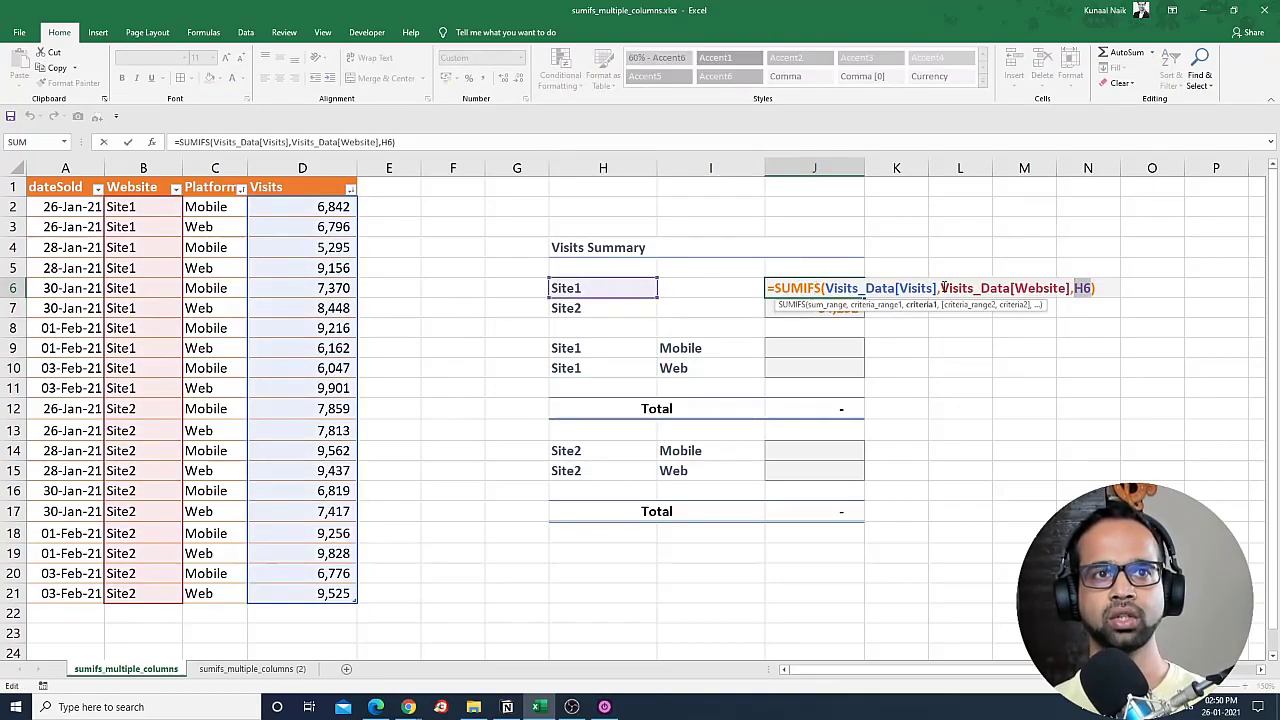
drag(942, 288, 1093, 288)
click(1078, 288)
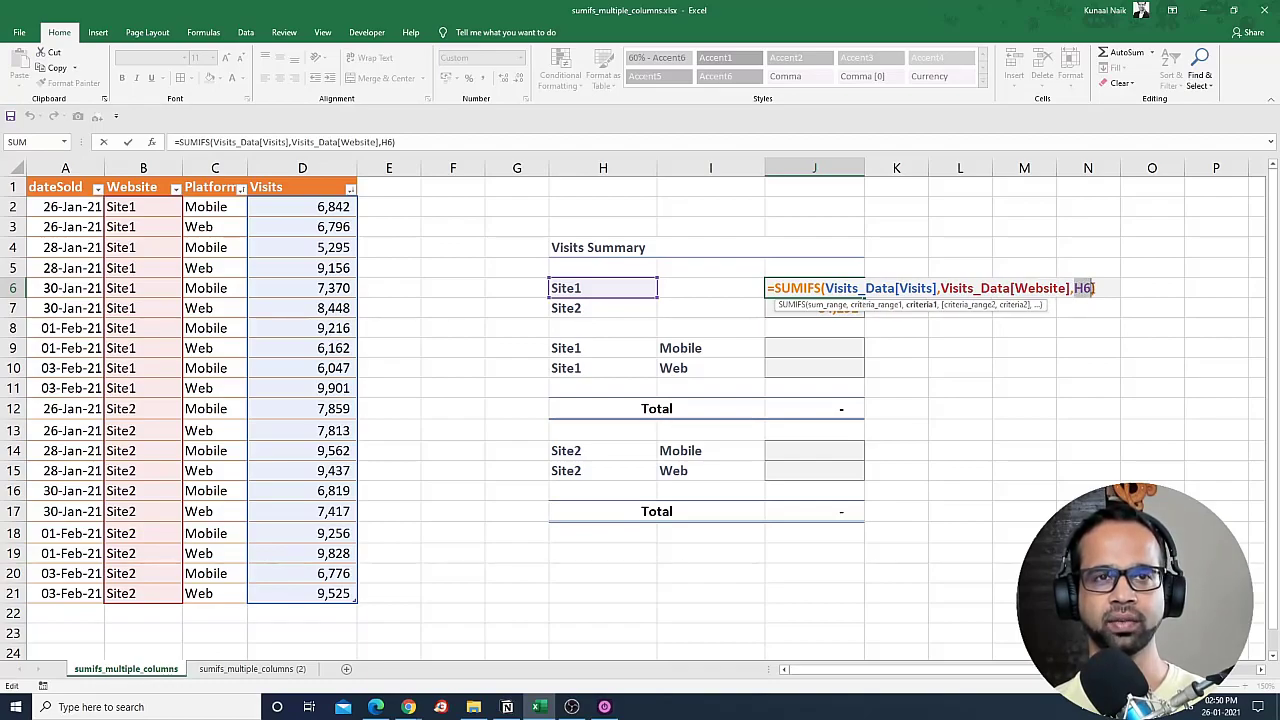
click(1094, 288)
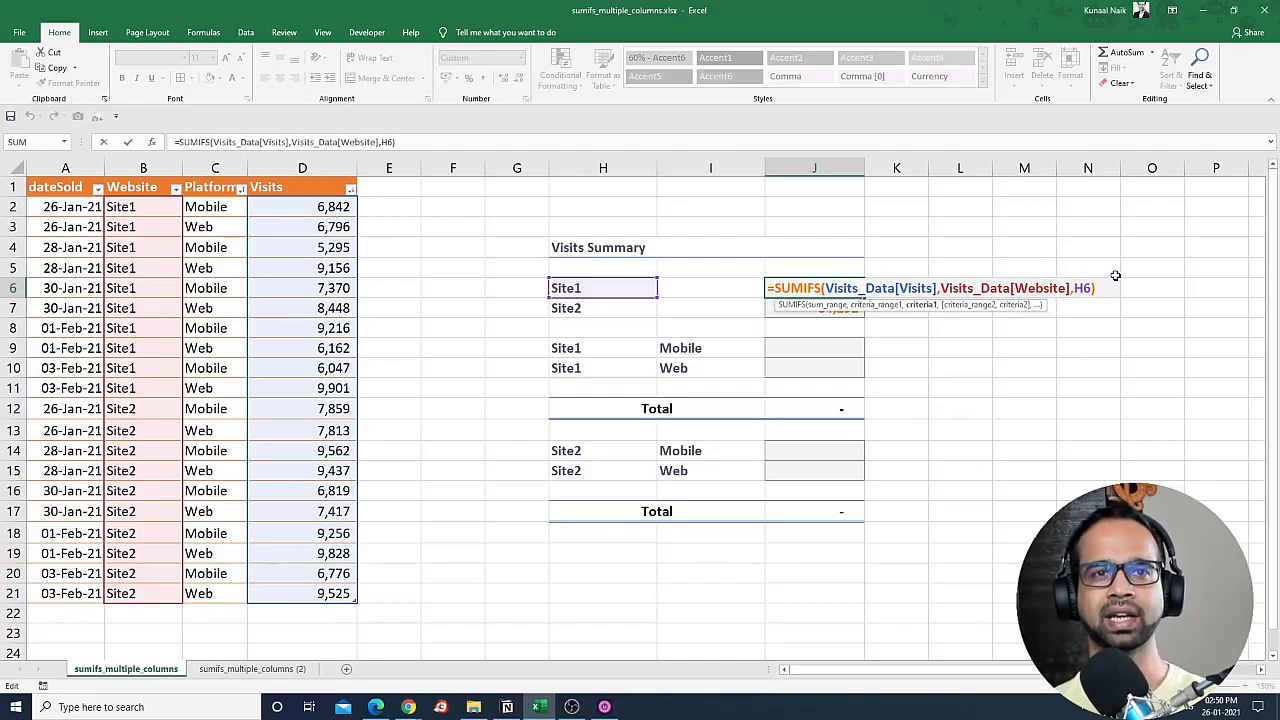
click(800, 350)
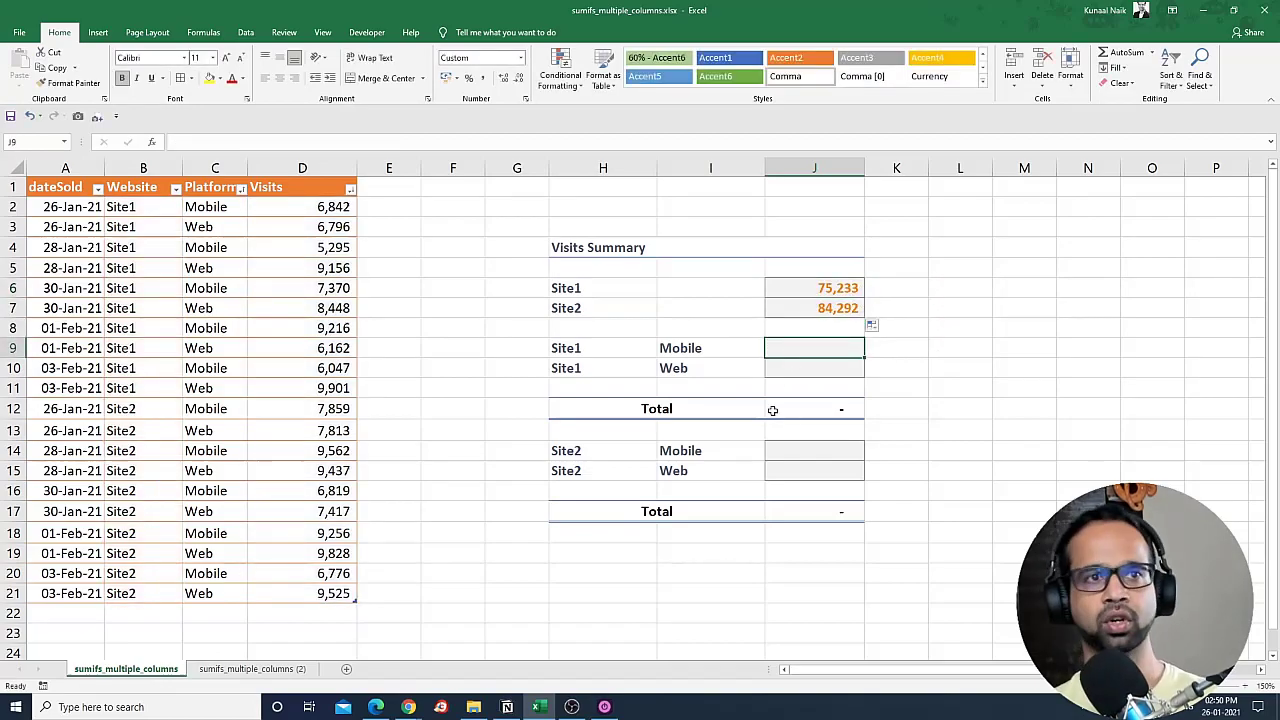
In J9, start a SUMIFS summing Visits where Website matches H9
text(=)
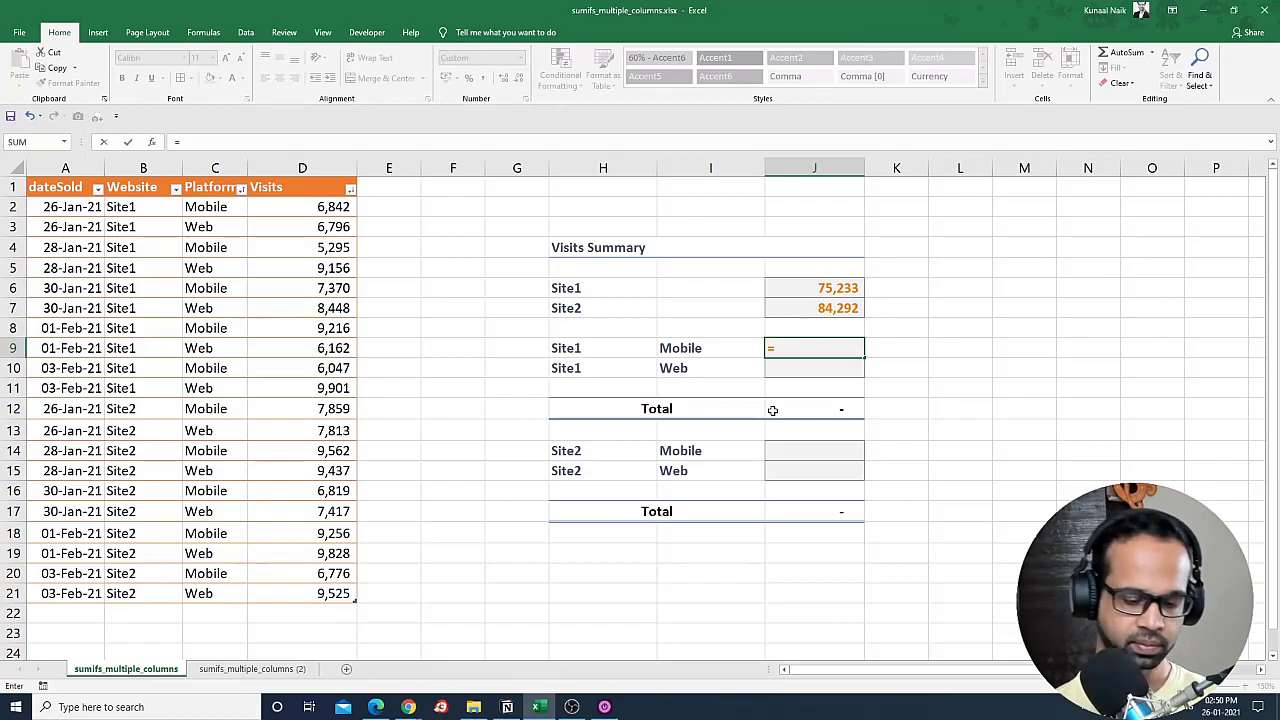
text(sum)
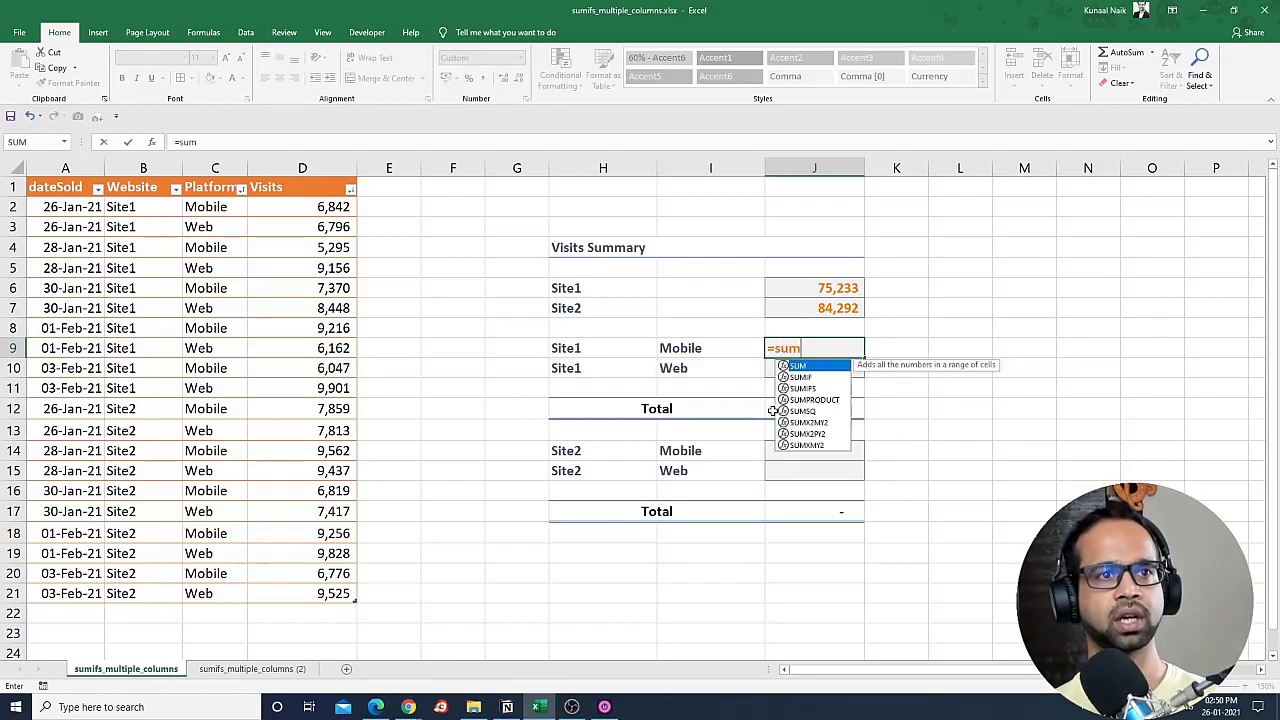
key(Down)
key(Down)
key(Tab)
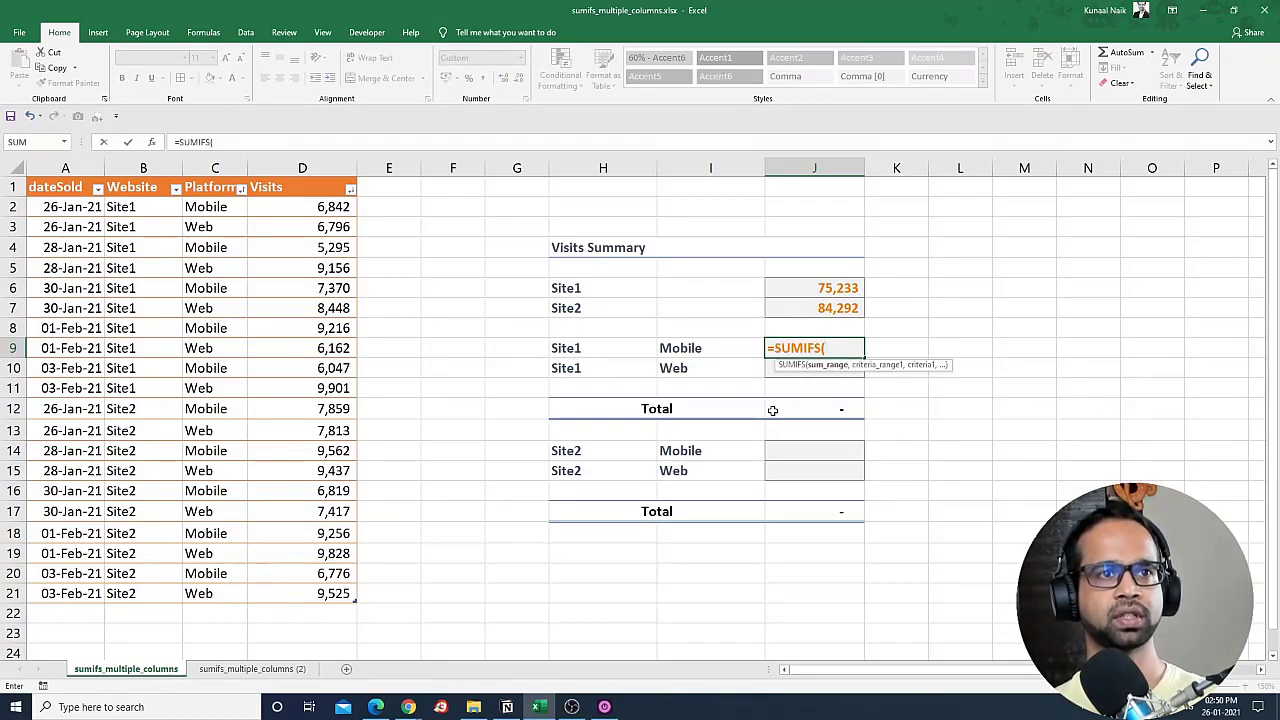
drag(298, 207, 314, 589)
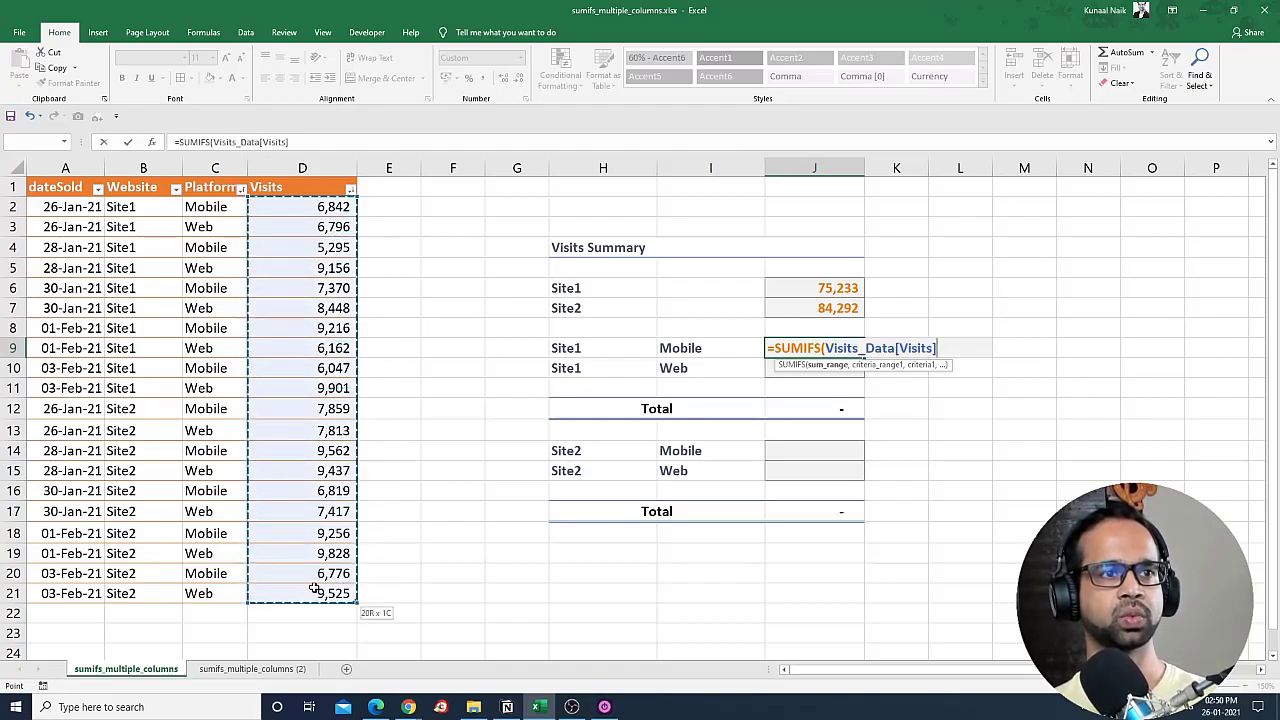
text(,)
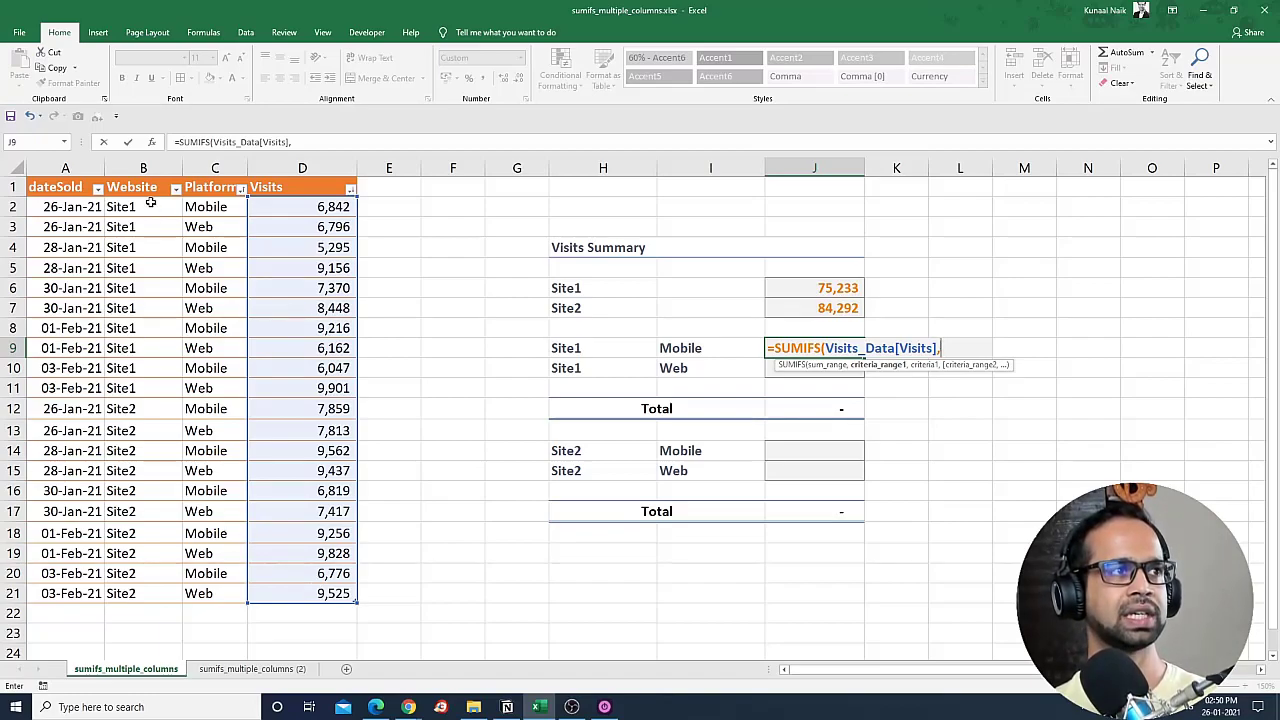
drag(143, 204, 151, 592)
text(,)
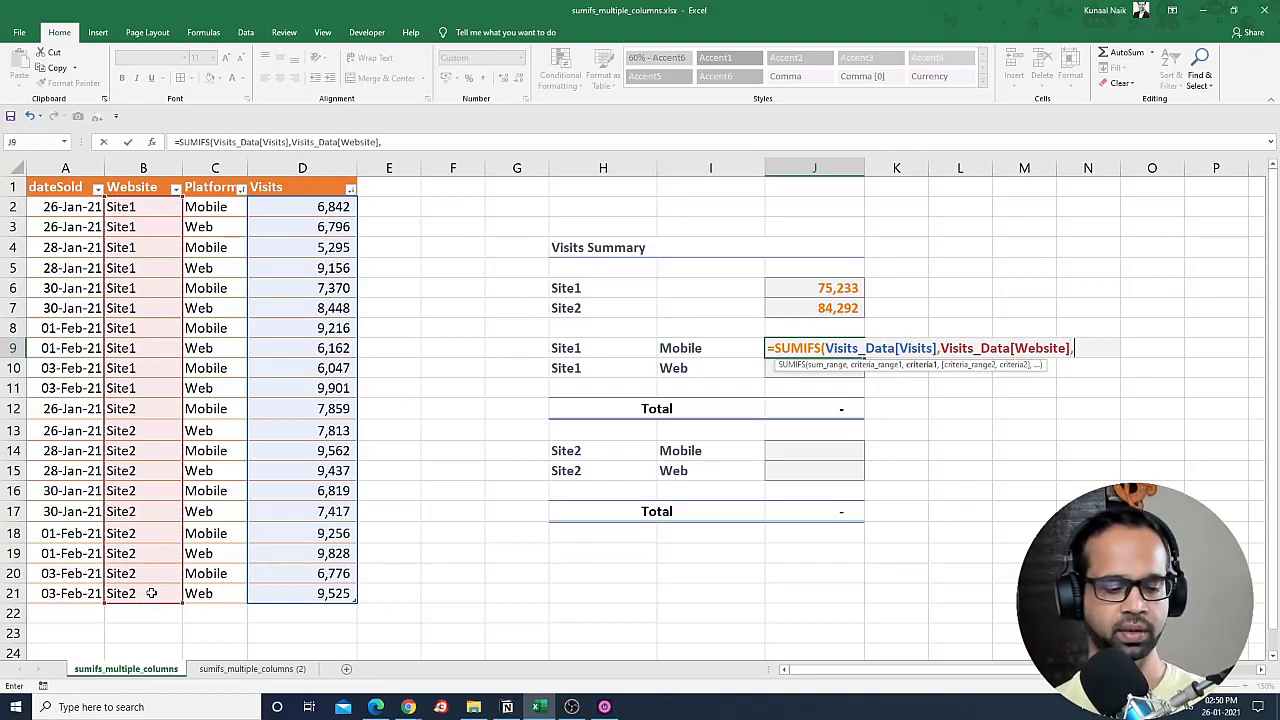
click(604, 348)
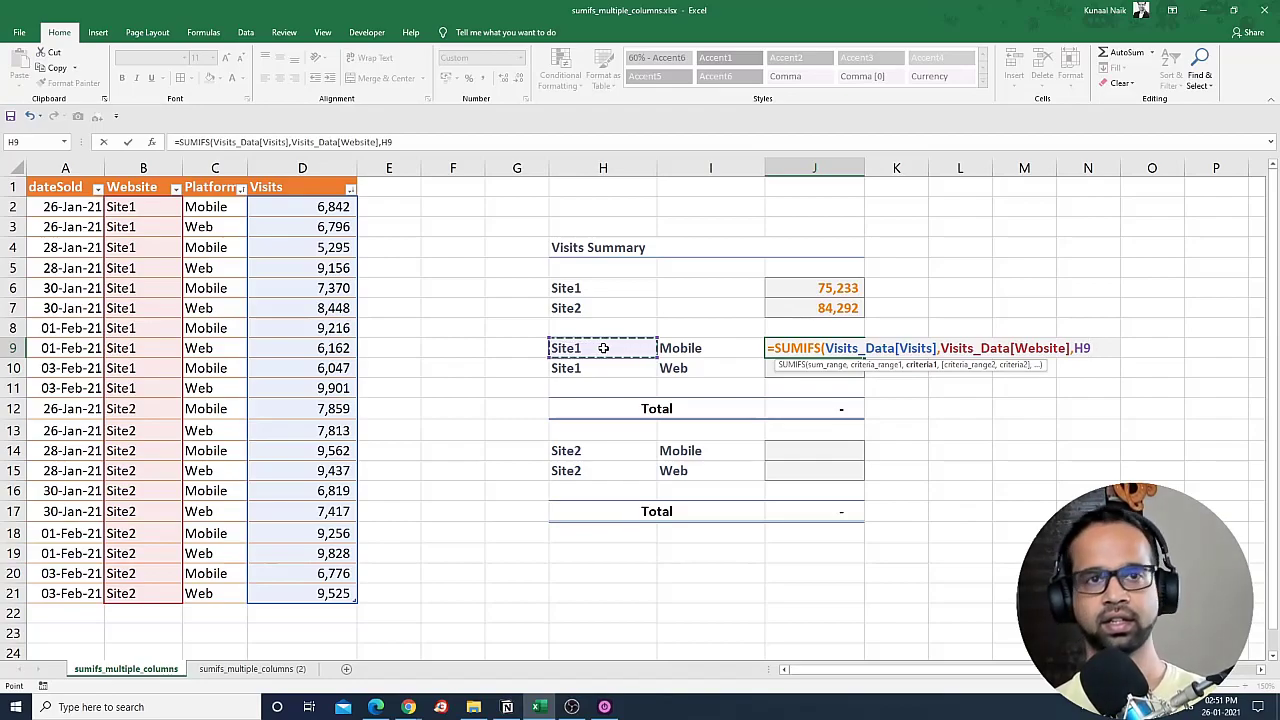
Add Platform as the second criteria range matching I9 and close the formula
text(,)
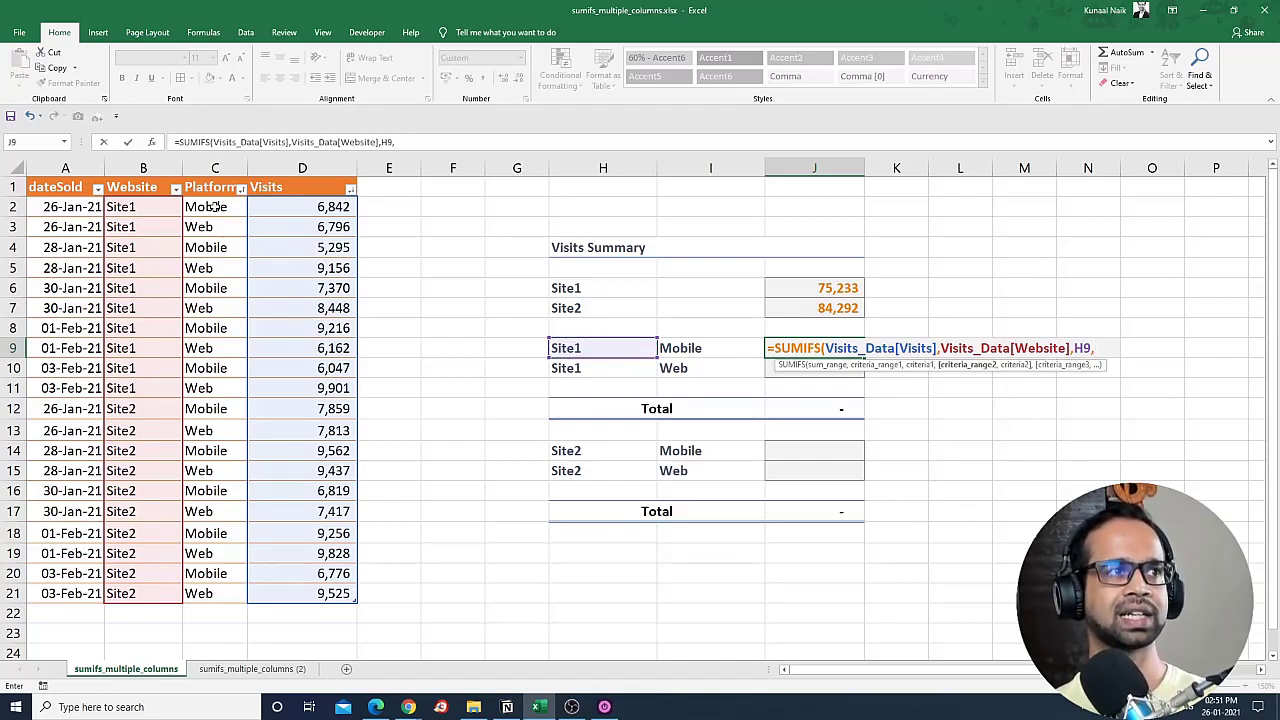
drag(220, 210, 217, 590)
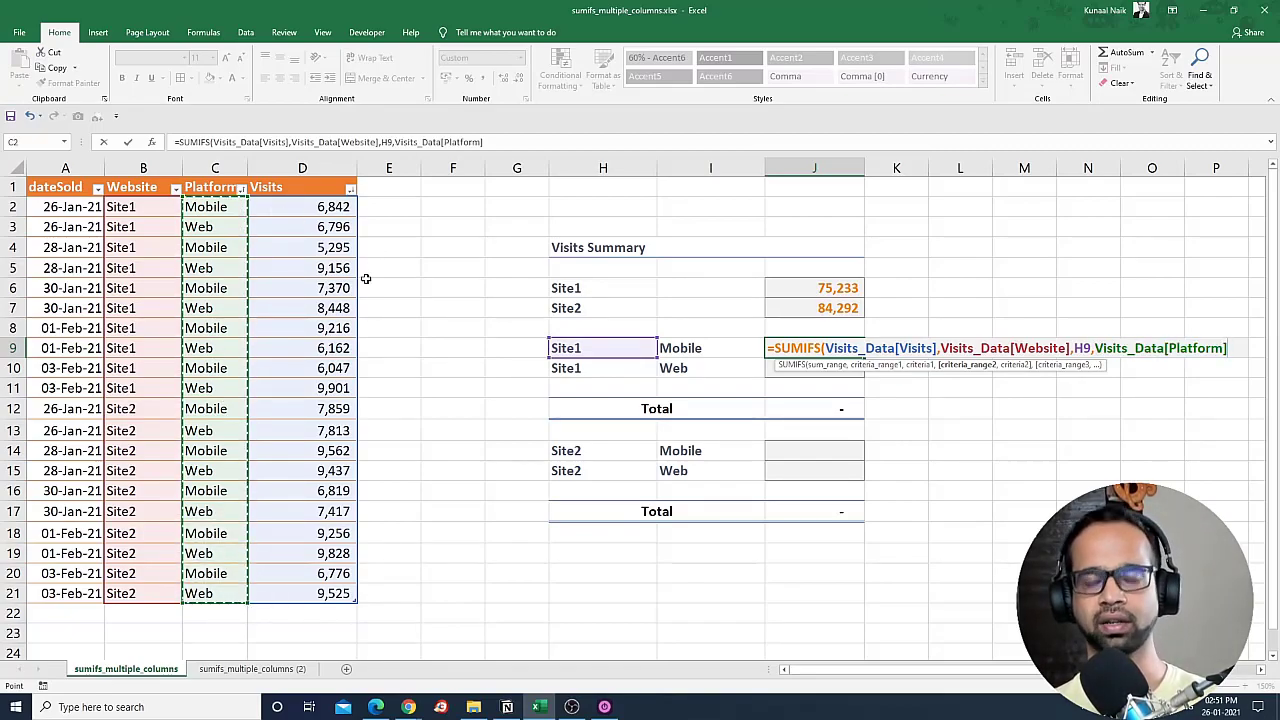
text(,)
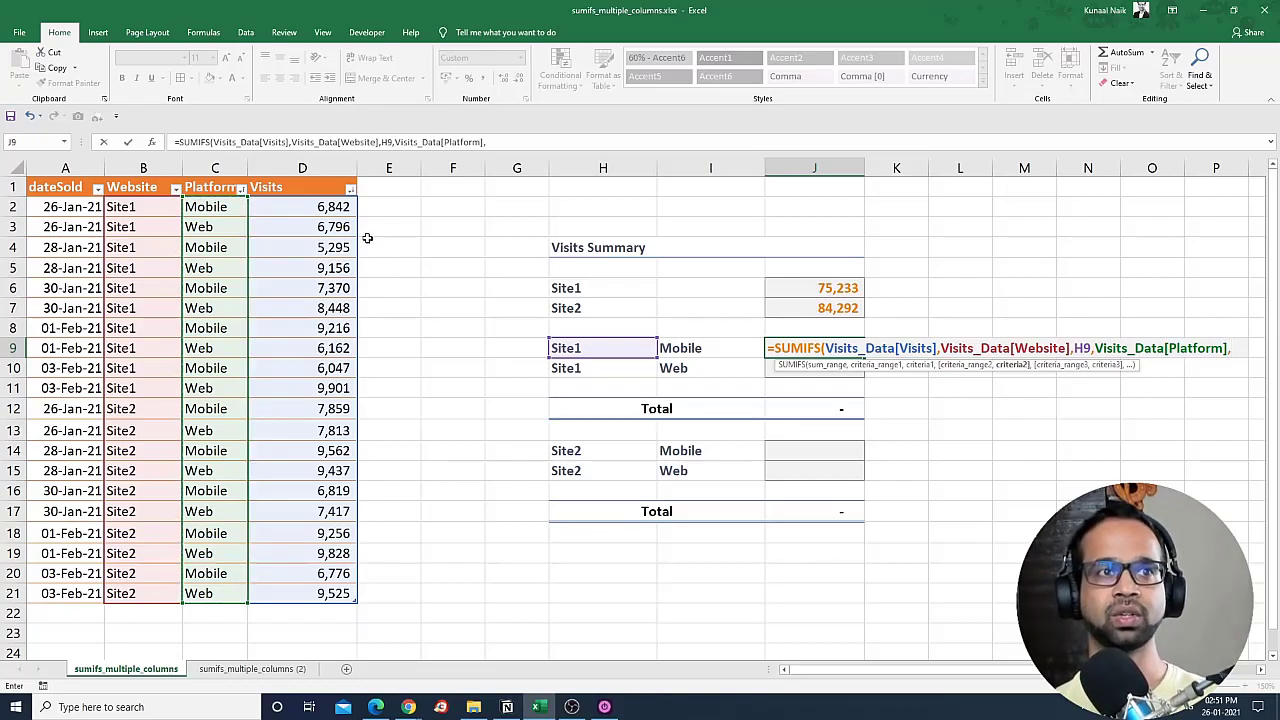
click(680, 350)
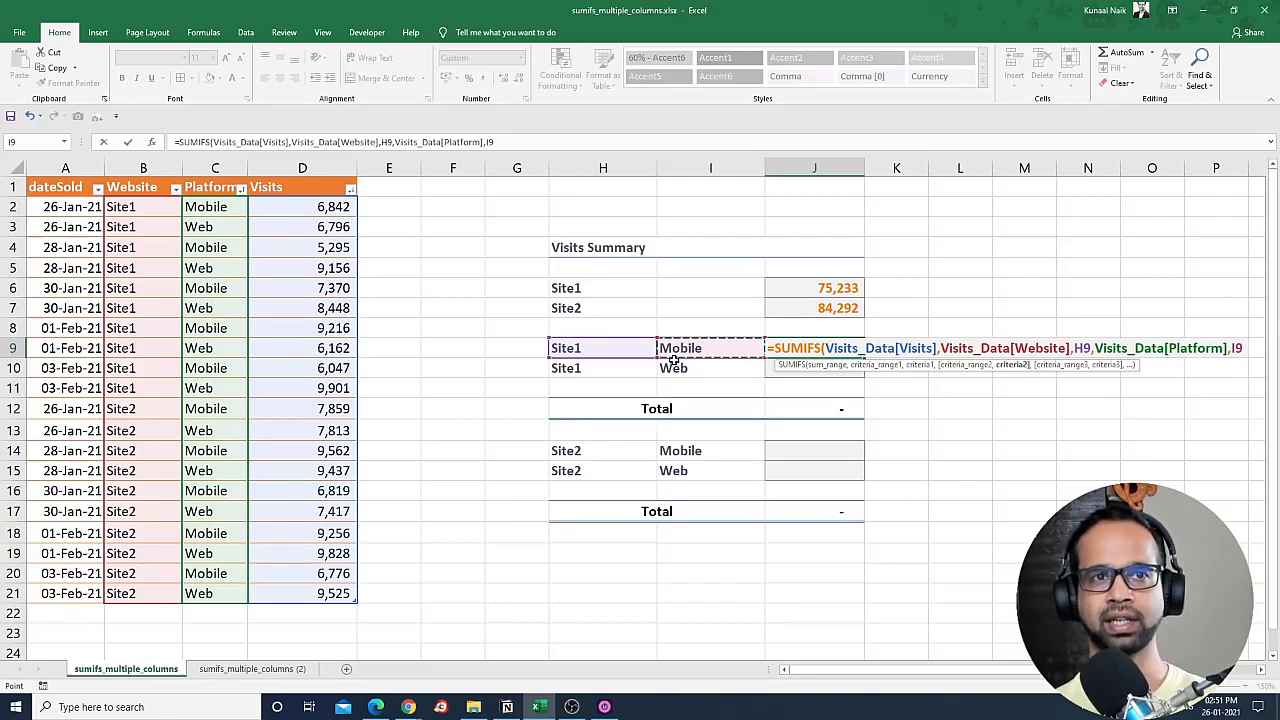
drag(940, 348, 1230, 347)
click(1242, 347)
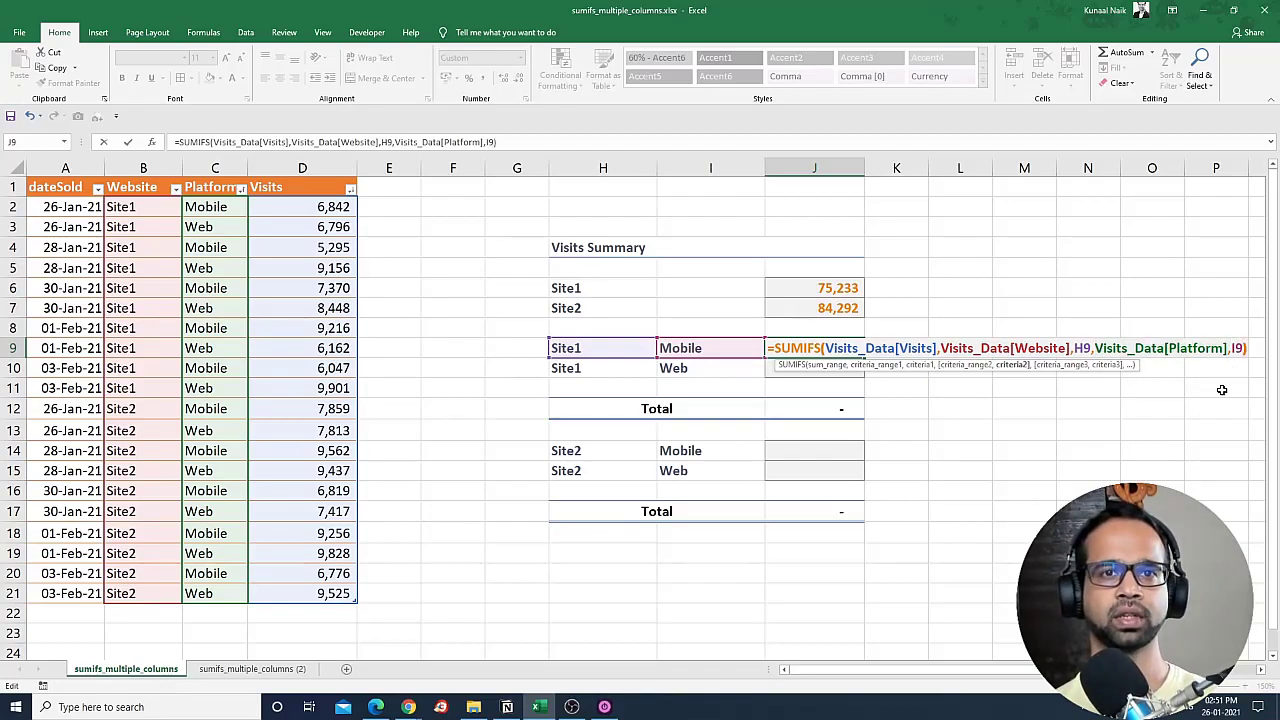
key(Right)
Enter the Site1 Mobile formula, giving 34,770, and review its Site1/Mobile criteria
key(Return)
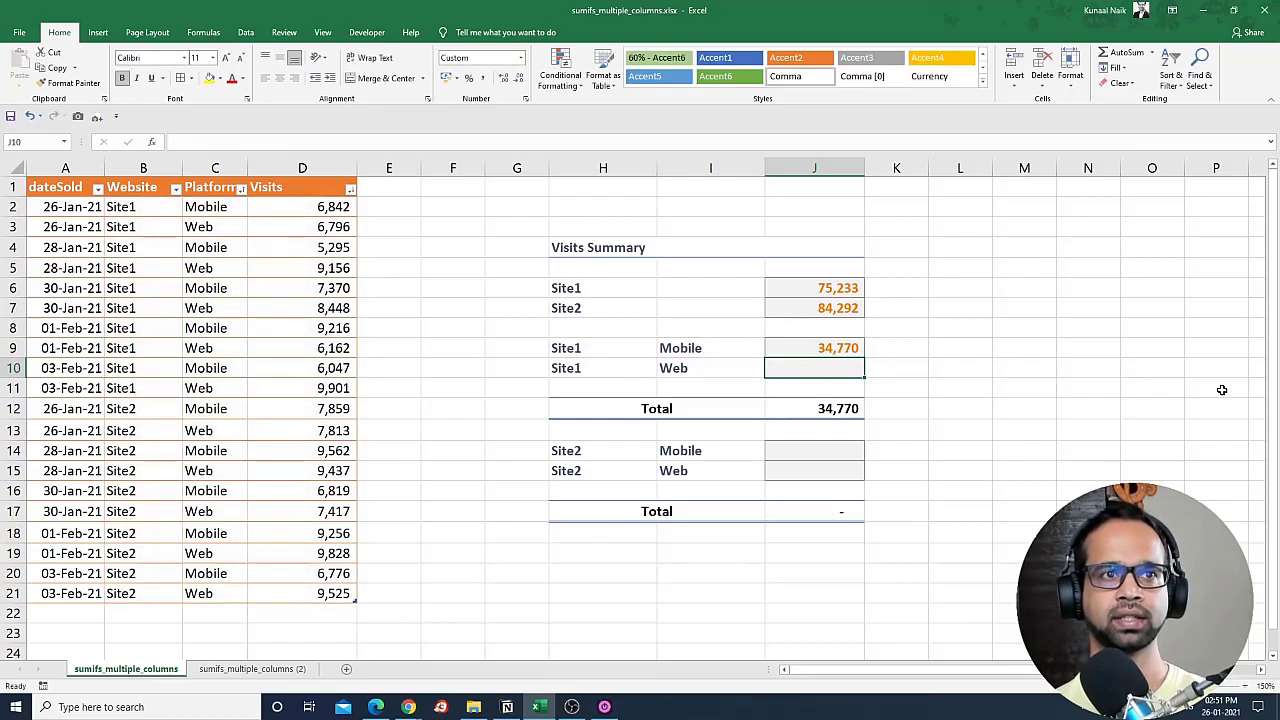
drag(843, 352, 746, 351)
click(633, 347)
drag(633, 347, 700, 348)
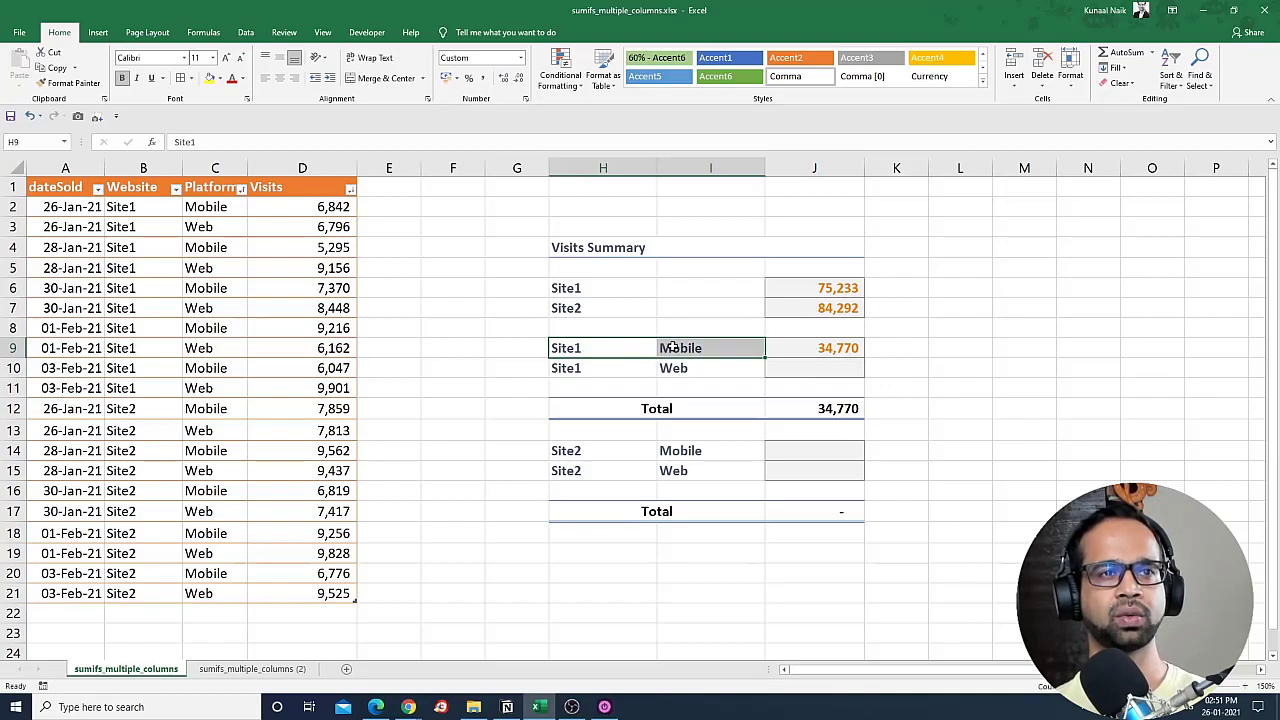
click(800, 348)
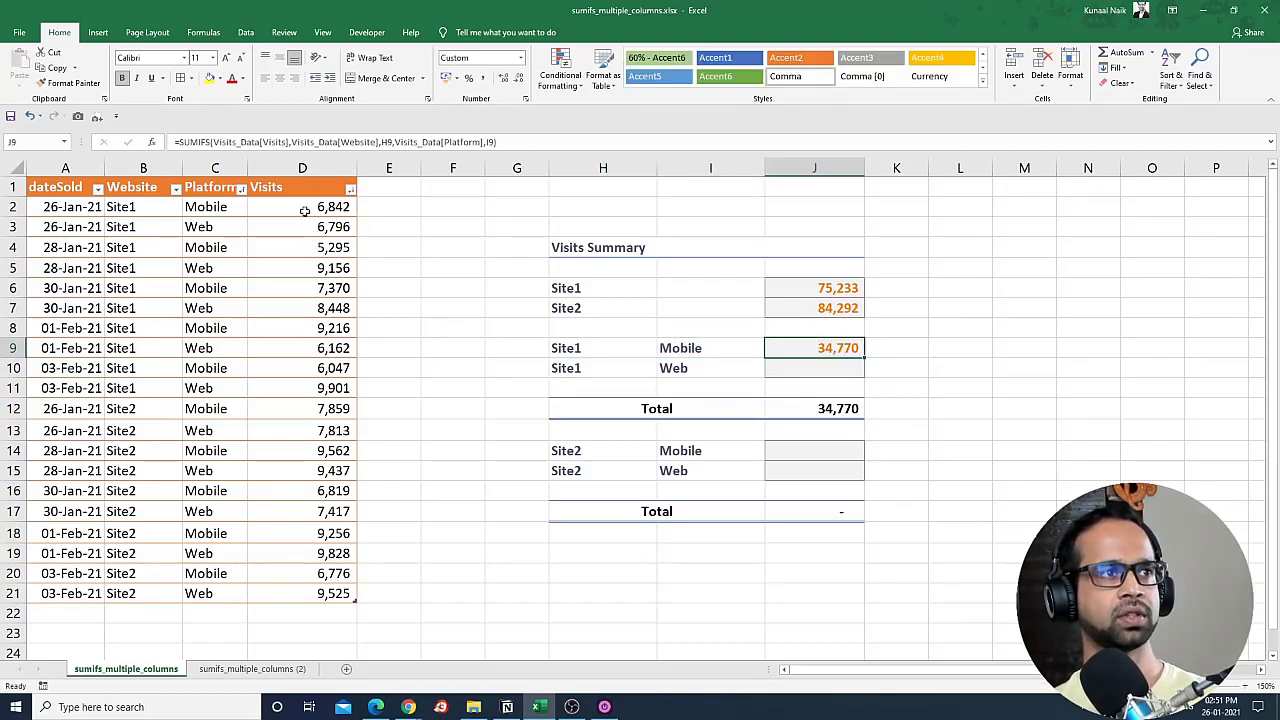
Select the Site1 Mobile visit values in column D to check the 34,770 total
click(295, 206)
ctrl+click(291, 247)
ctrl+click(291, 287)
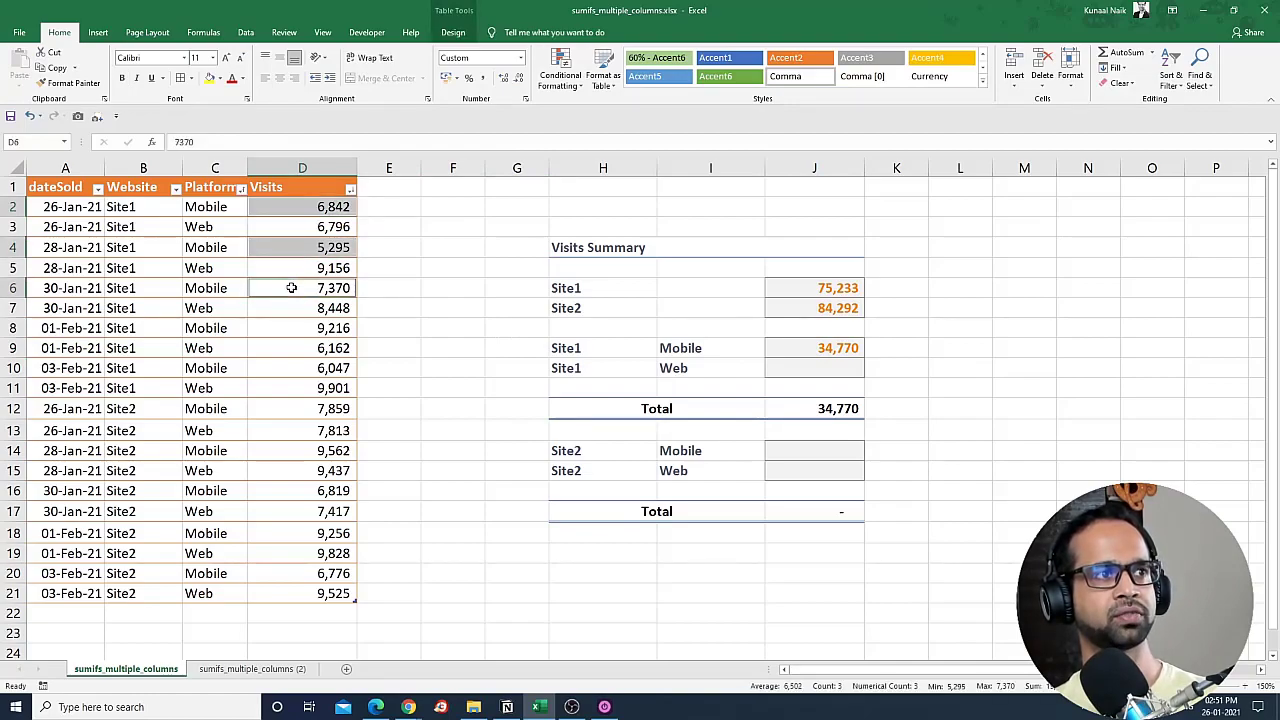
ctrl+click(300, 328)
ctrl+click(300, 370)
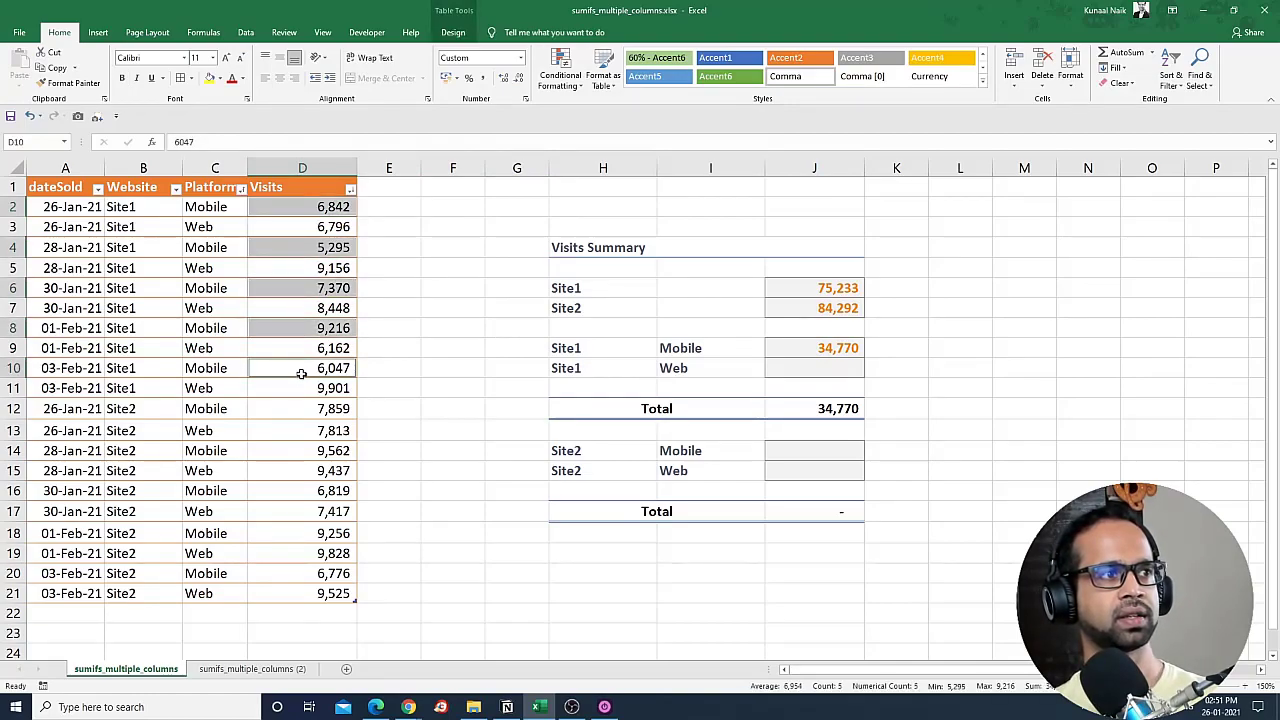
Fill J9's formula down to J10 for Site1 Web (40,463) and compare the 75,233 Site1 totals
click(825, 352)
drag(865, 357, 866, 378)
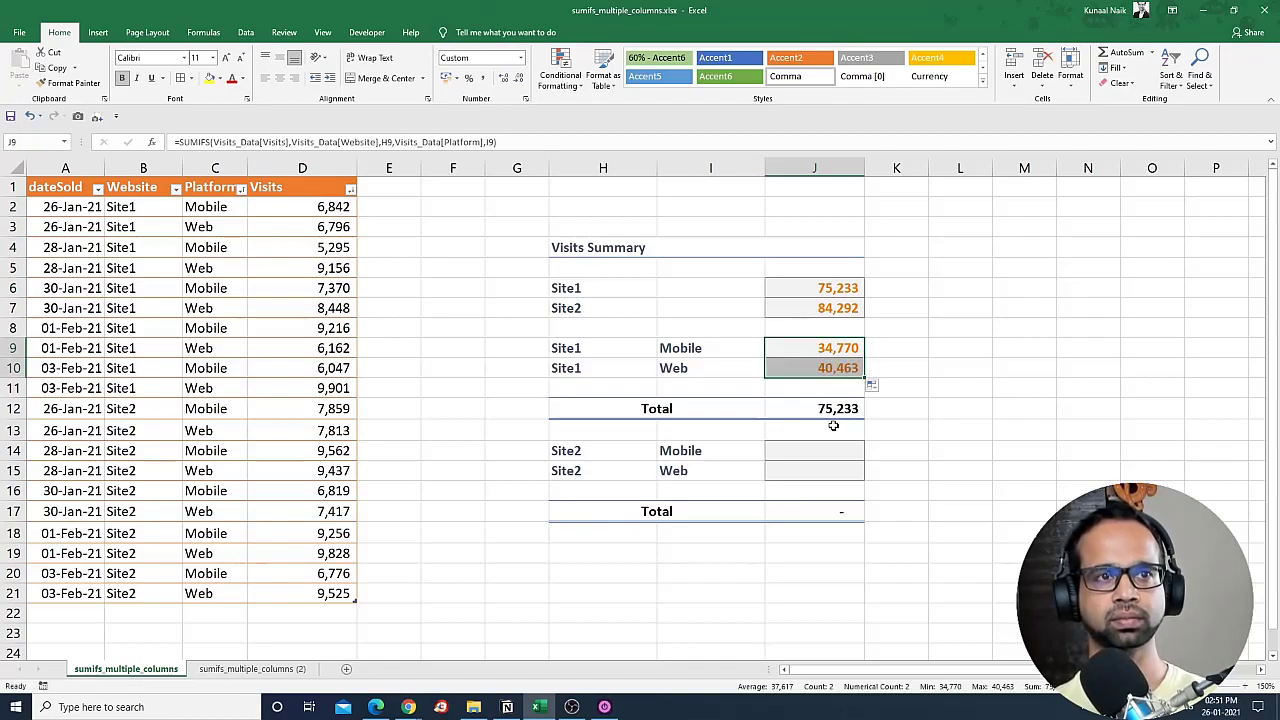
click(822, 370)
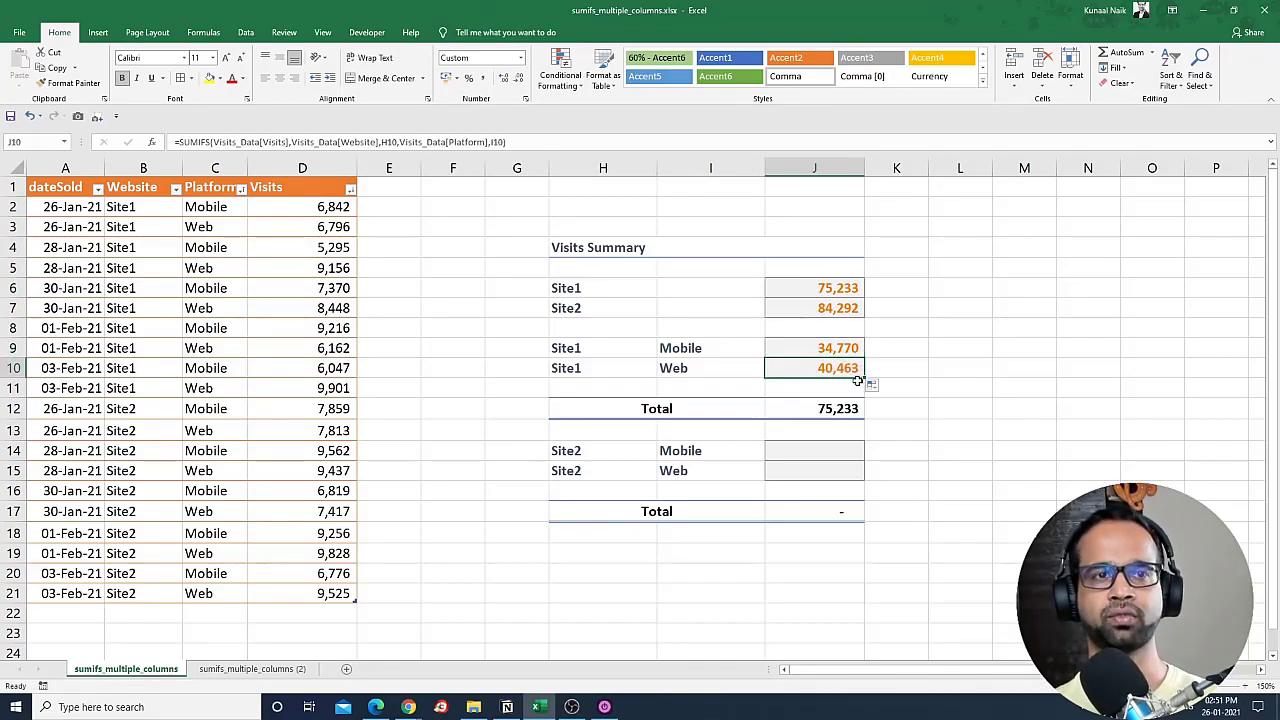
drag(196, 231, 281, 228)
drag(845, 350, 837, 369)
click(835, 408)
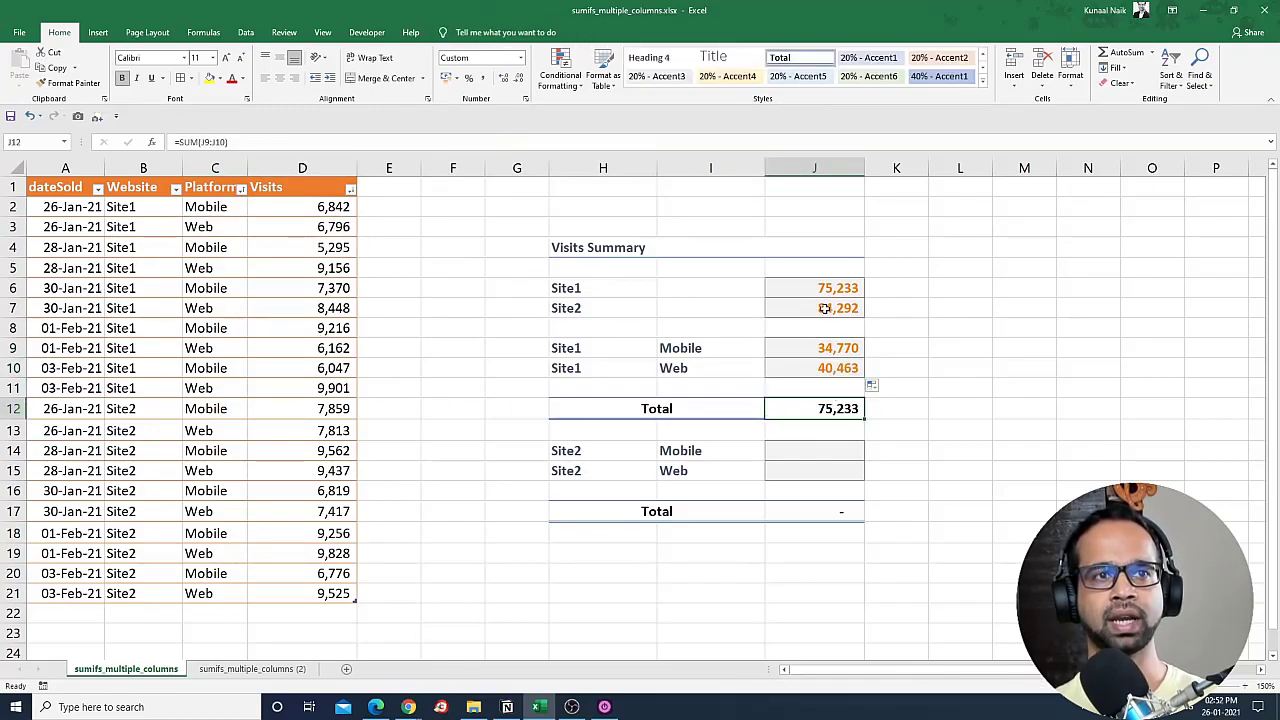
ctrl+click(820, 288)
ctrl+click(563, 288)
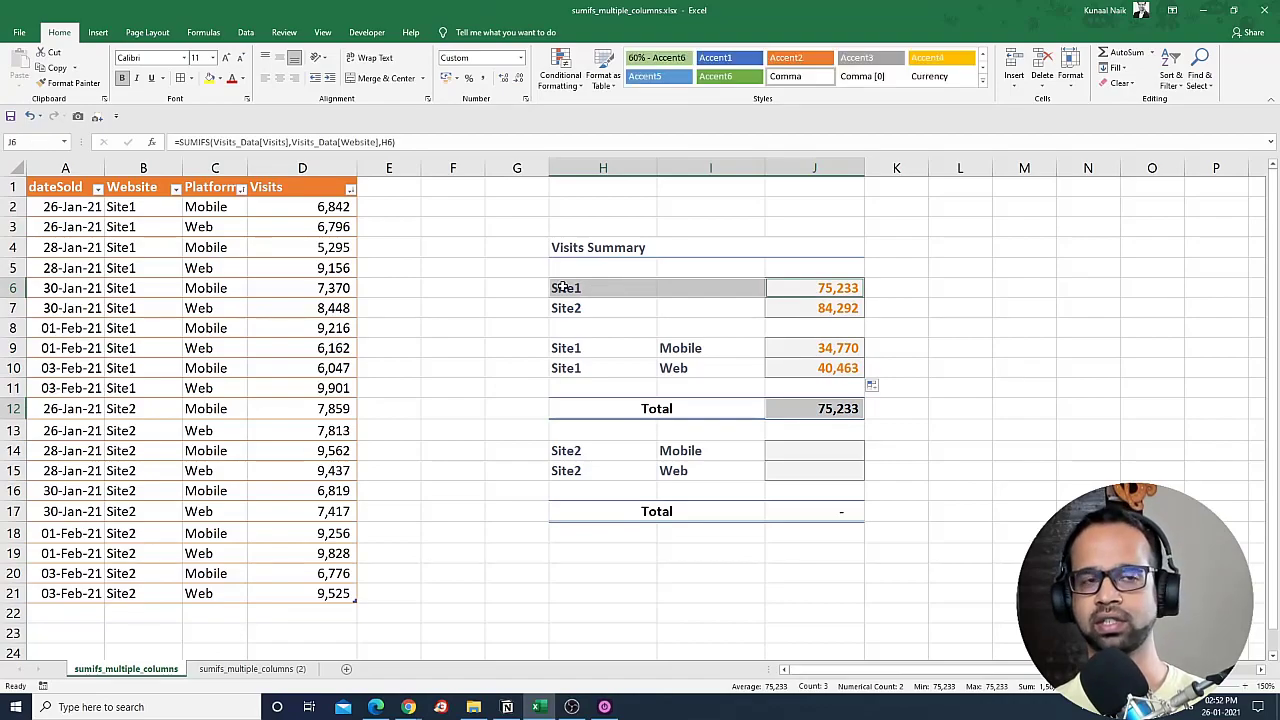
Copy the Site1 Mobile and Web formulas from J9:J10 into J14 for Site2
click(723, 466)
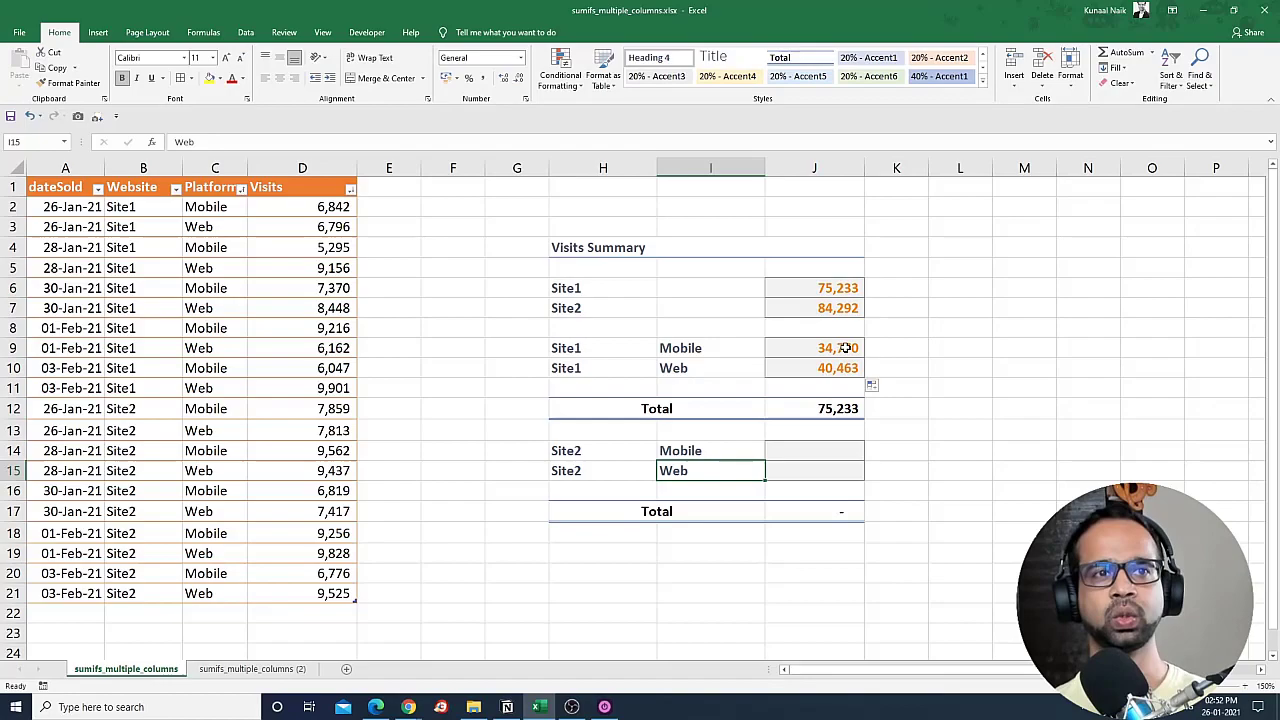
drag(840, 350, 842, 368)
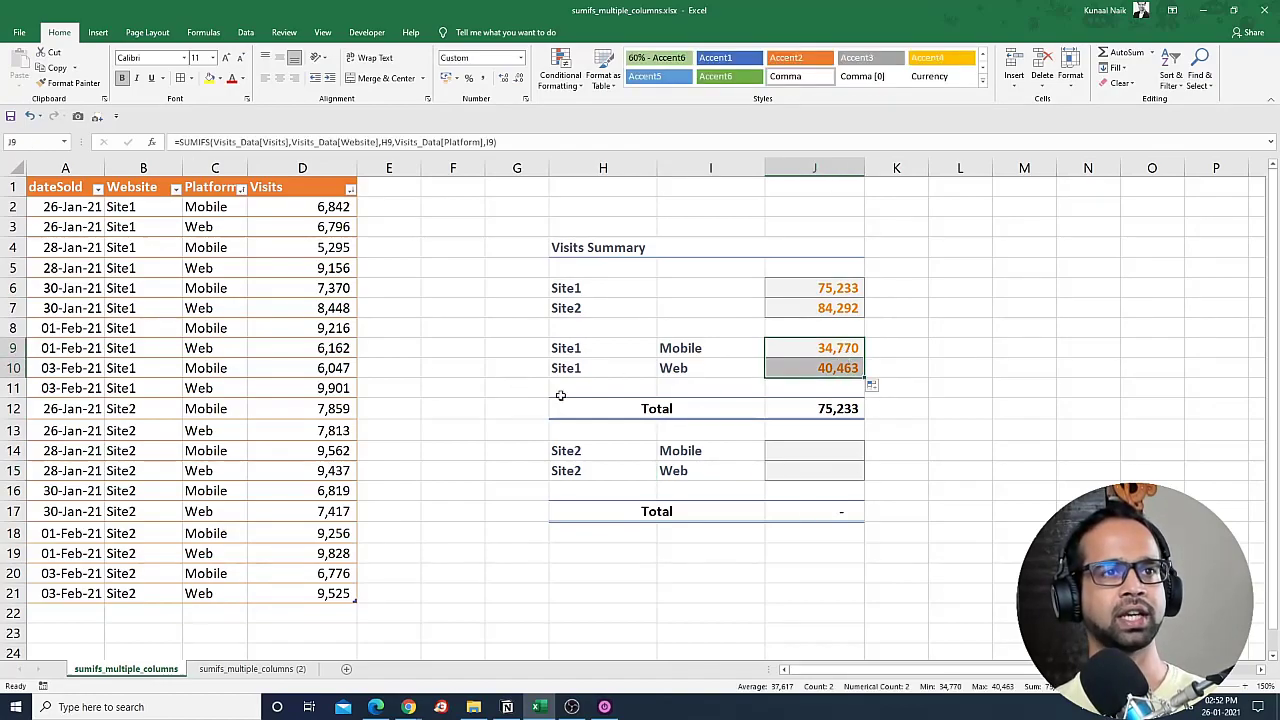
key(ctrl+v)
drag(810, 349, 811, 368)
key(ctrl+c)
click(818, 450)
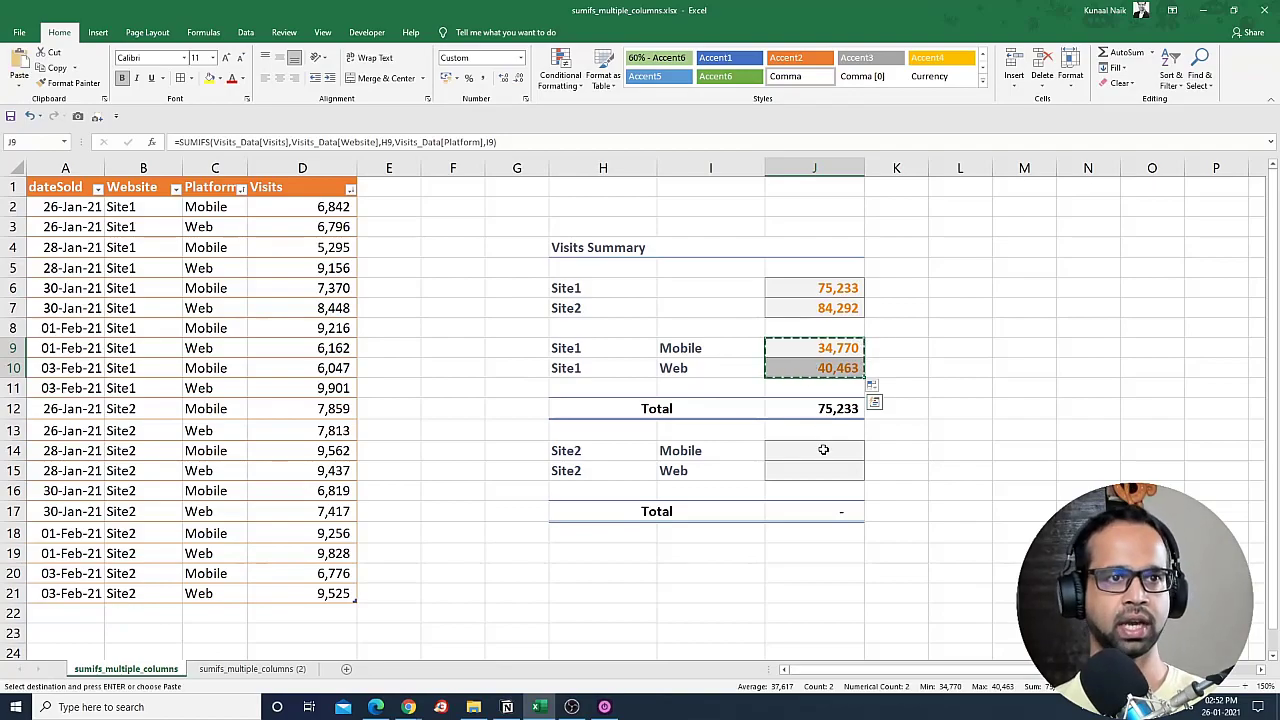
key(ctrl+v)
Check the Site2 Mobile formula references and compare the 84,292 Site2 Total with J7
double_click(815, 451)
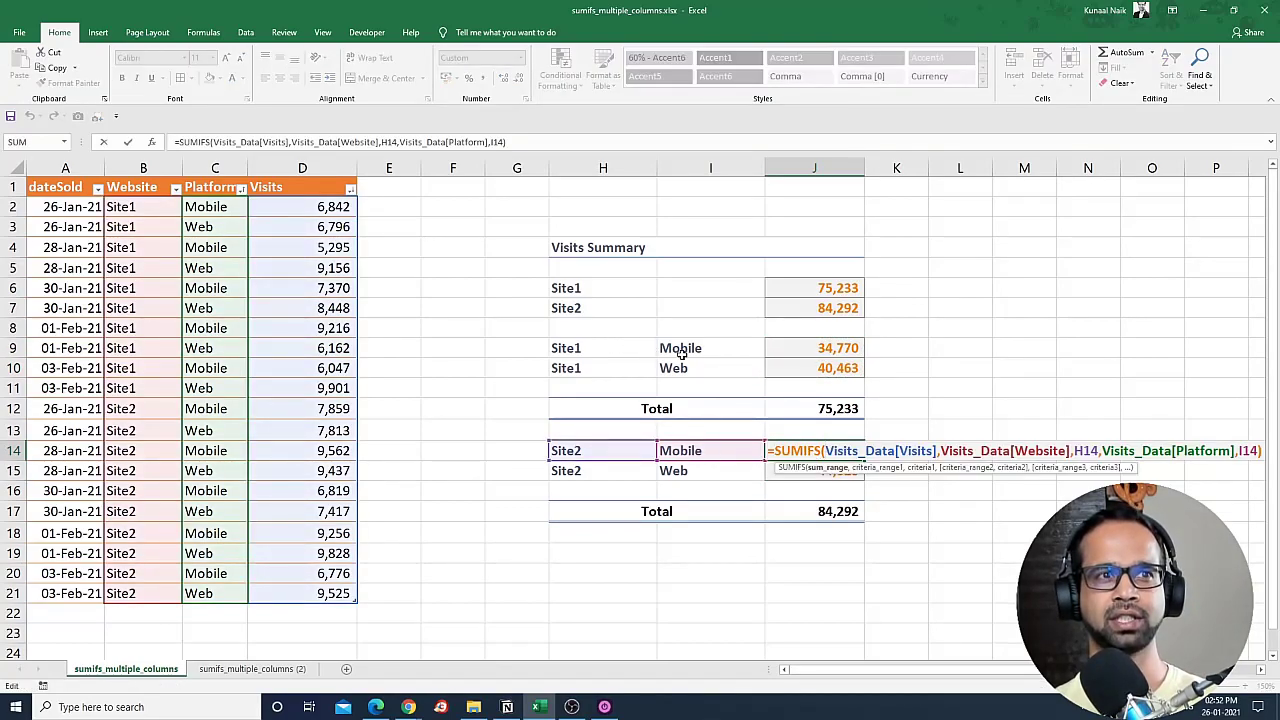
key(Escape)
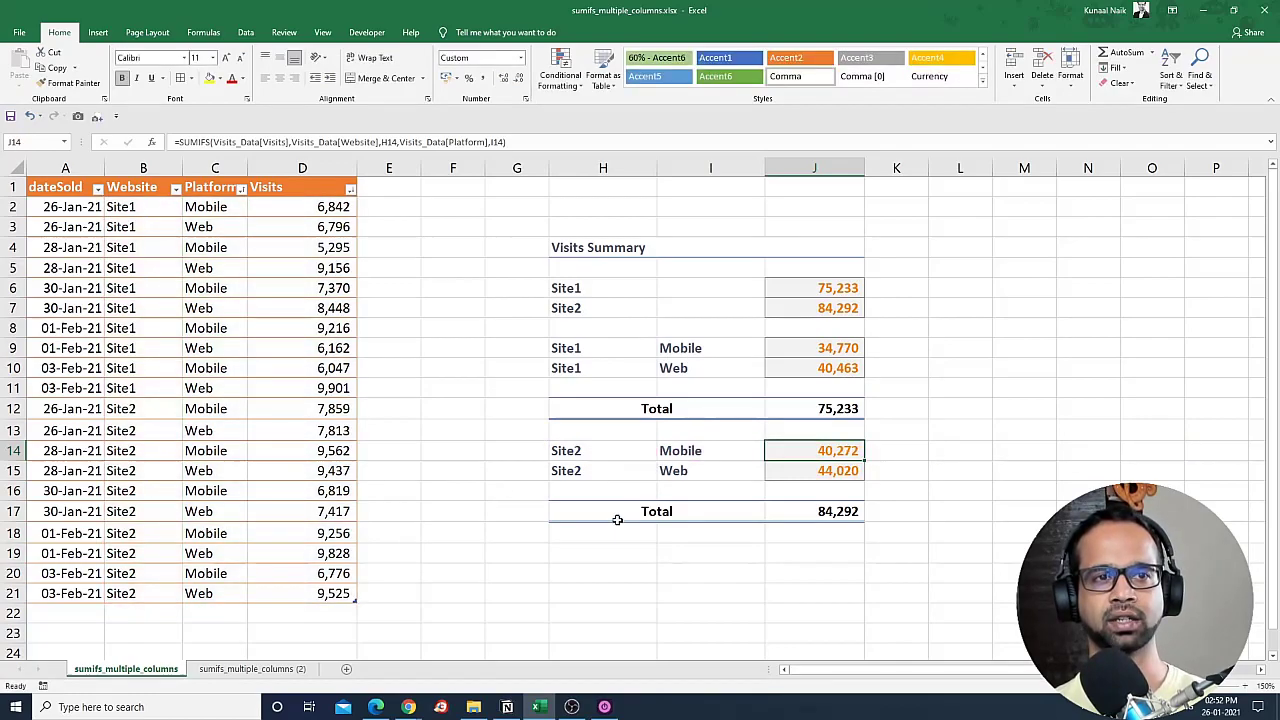
click(810, 512)
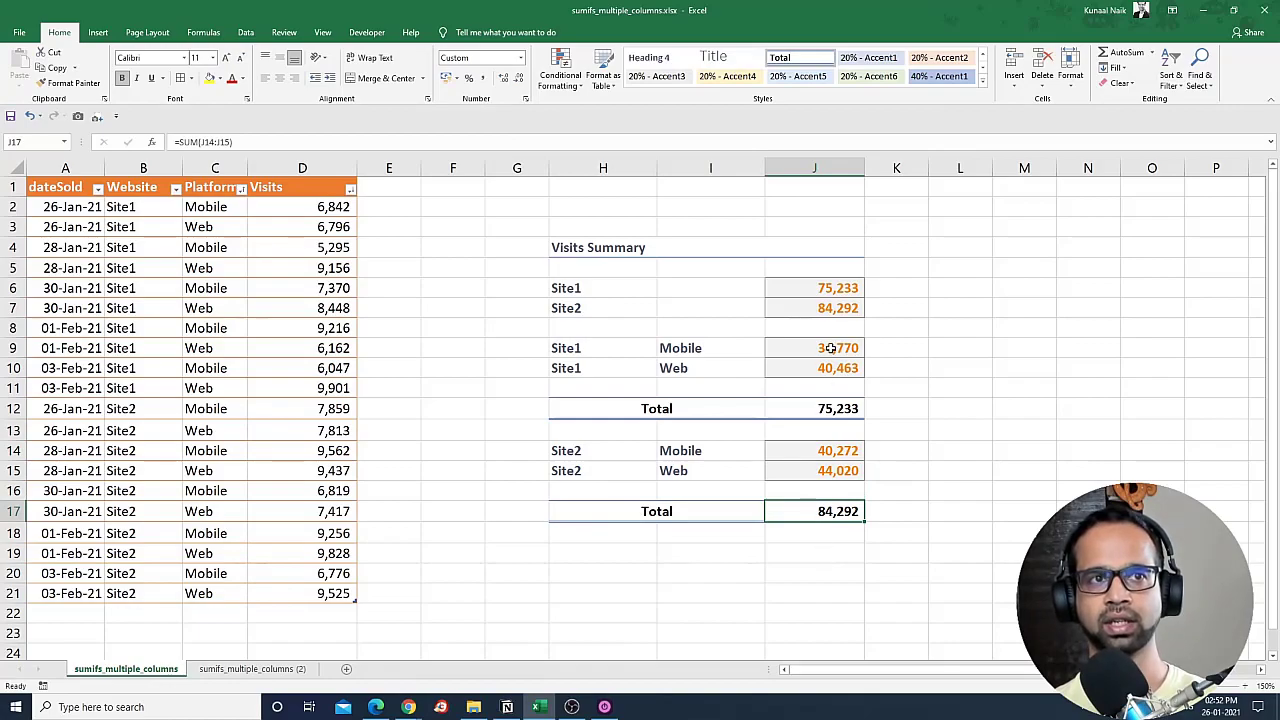
ctrl+click(828, 310)
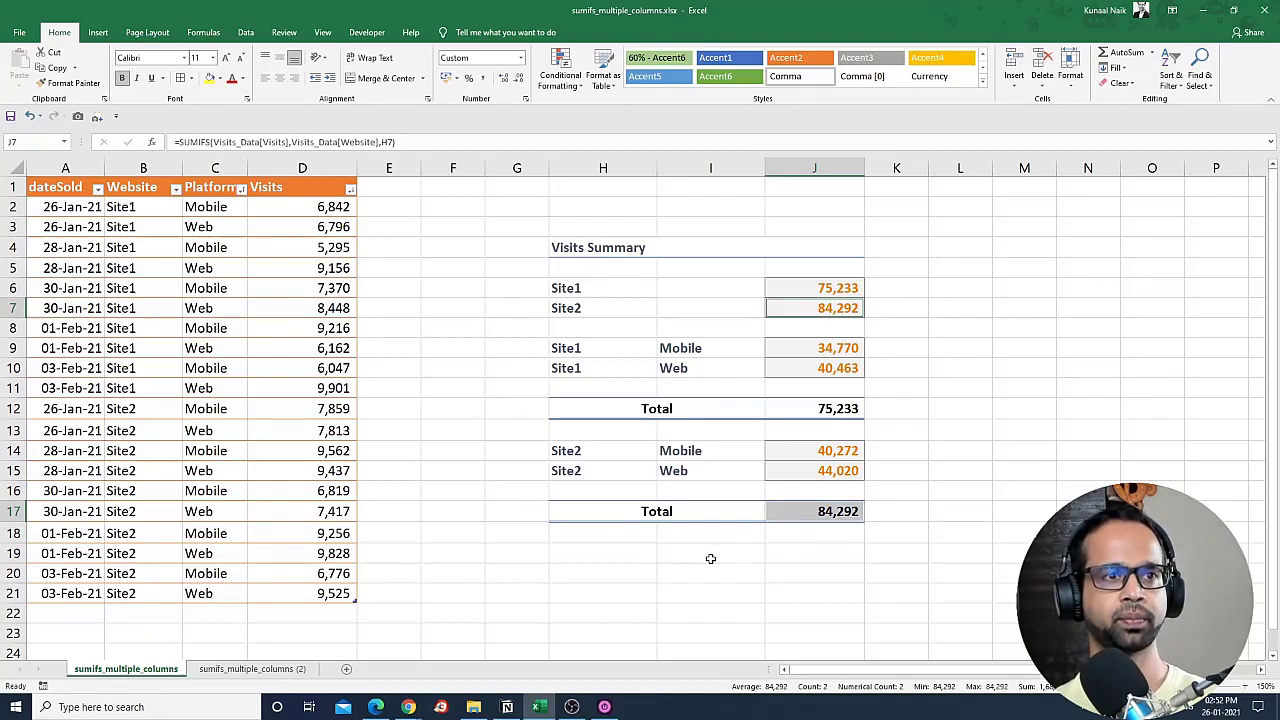
Insert a PivotTable from the Visits_Data table onto a new worksheet
click(544, 541)
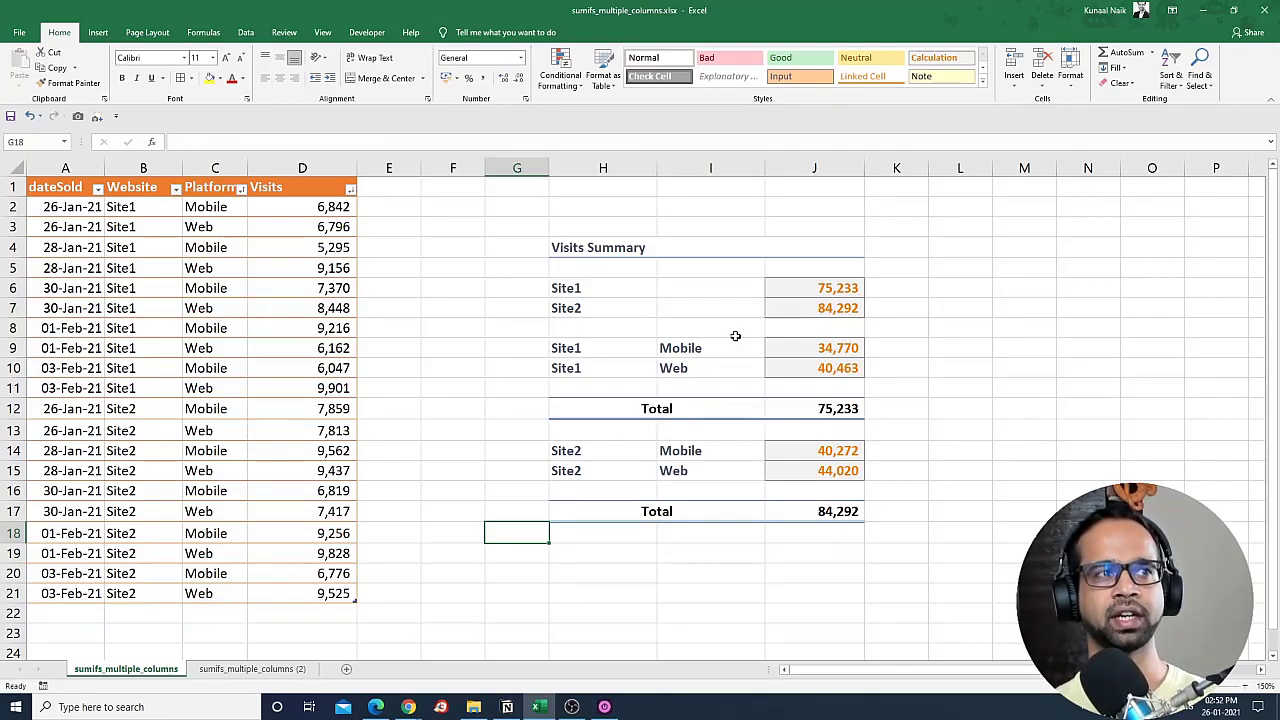
click(203, 355)
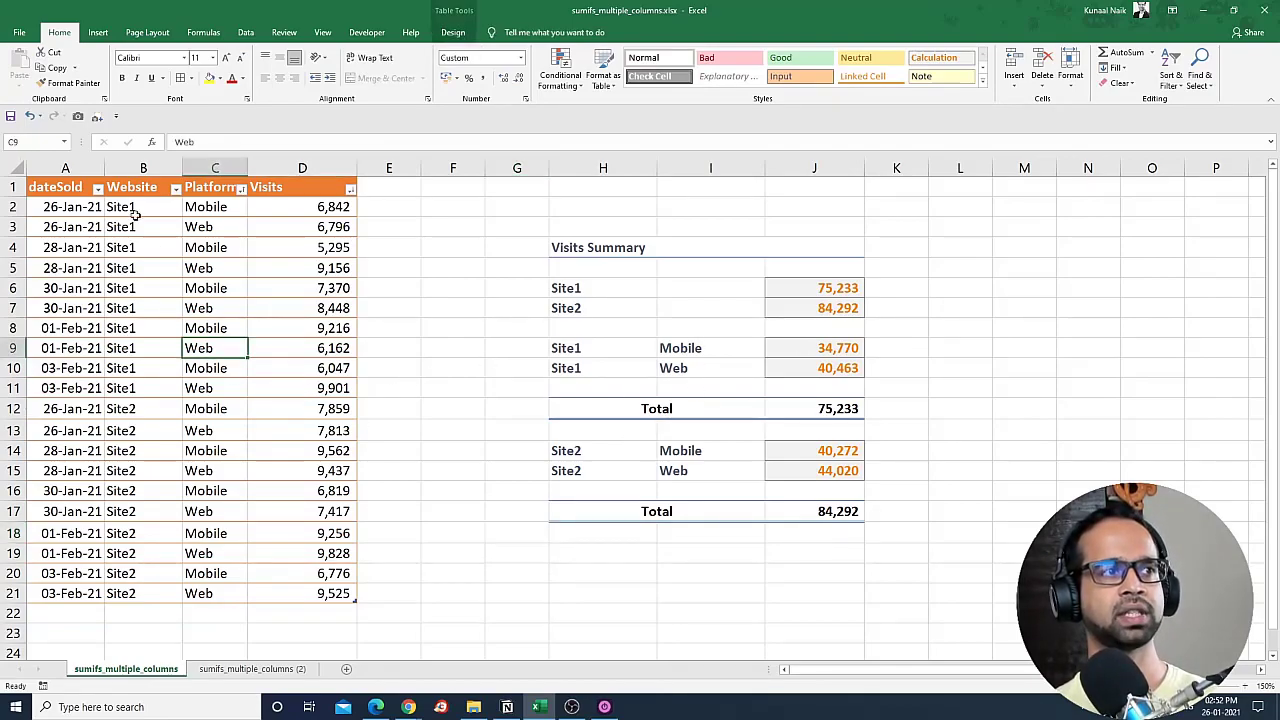
click(98, 32)
click(25, 68)
click(722, 590)
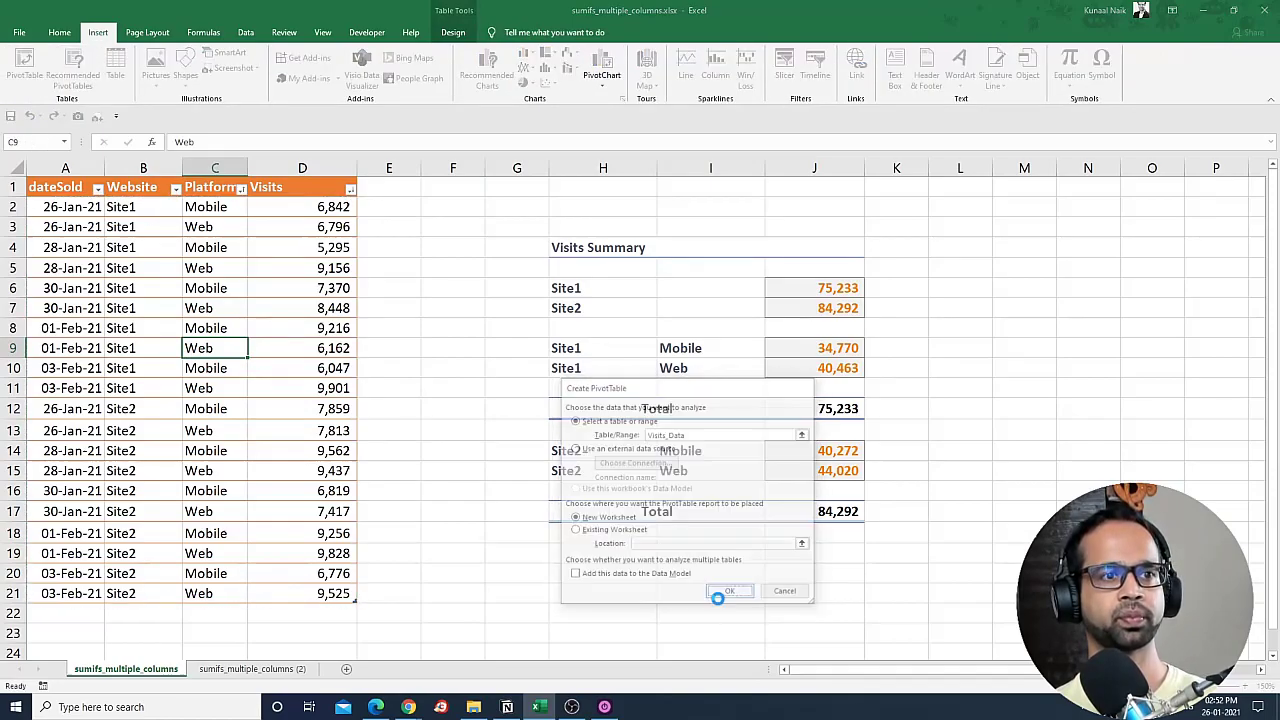
Add Website, Platform and Visits to the pivot and compare Site1 Mobile's 34770 with the summary
click(1246, 686)
click(1246, 686)
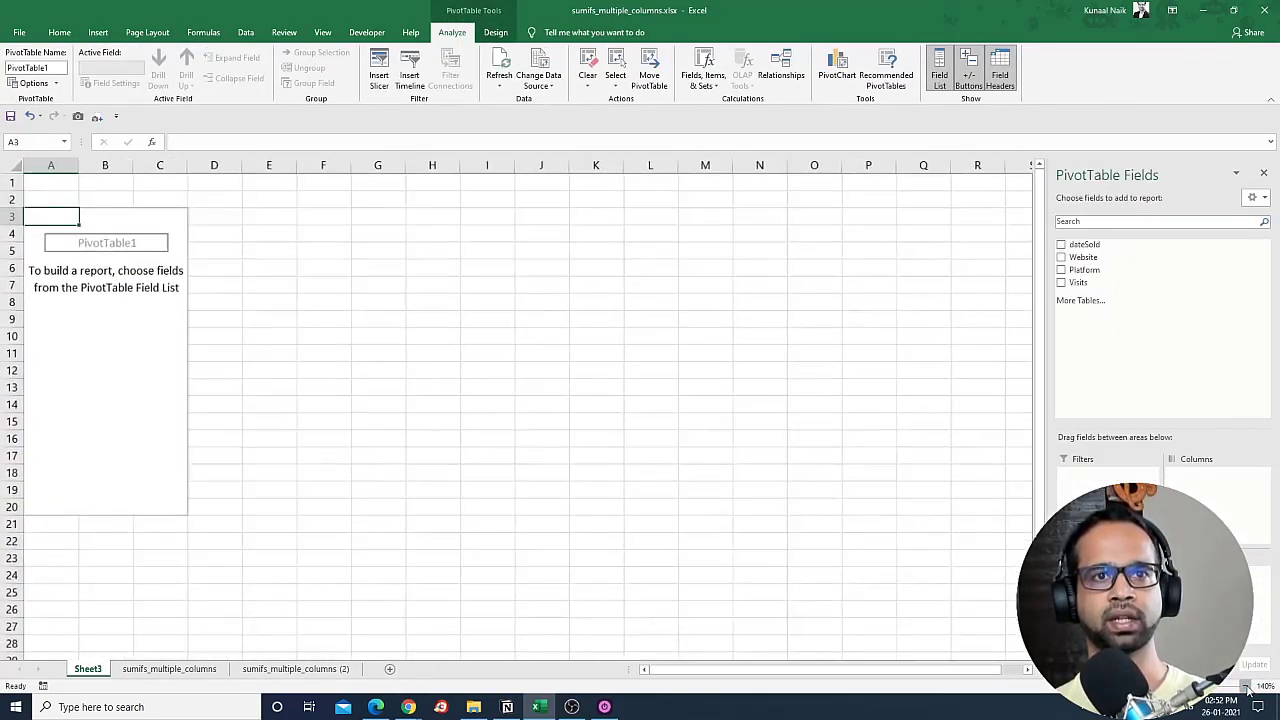
click(1246, 686)
click(1246, 686)
click(1246, 686)
click(1246, 686)
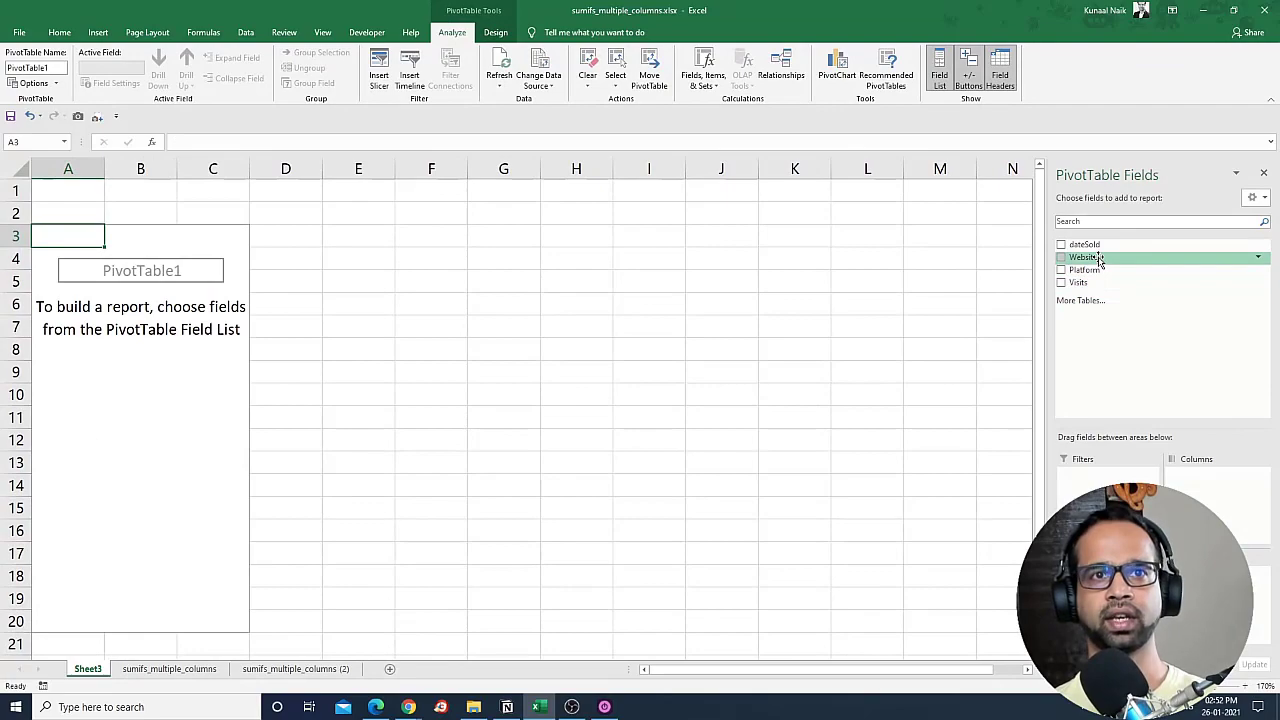
click(1100, 258)
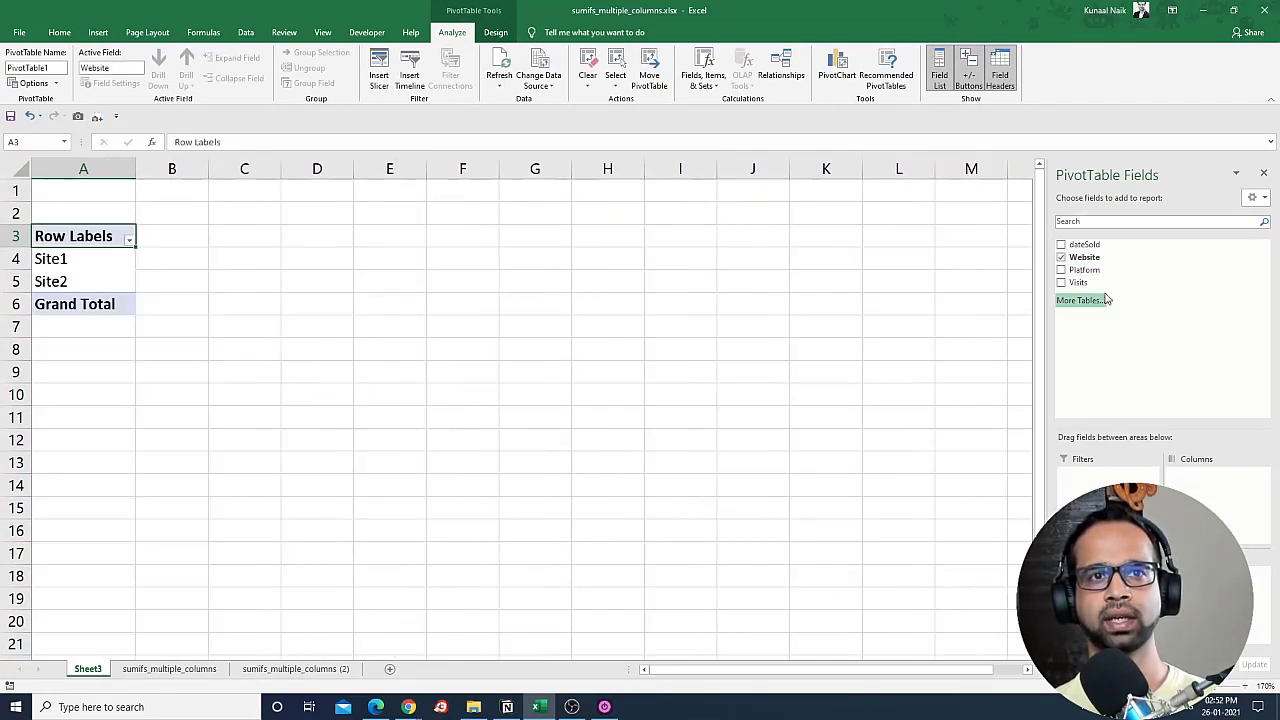
click(1097, 270)
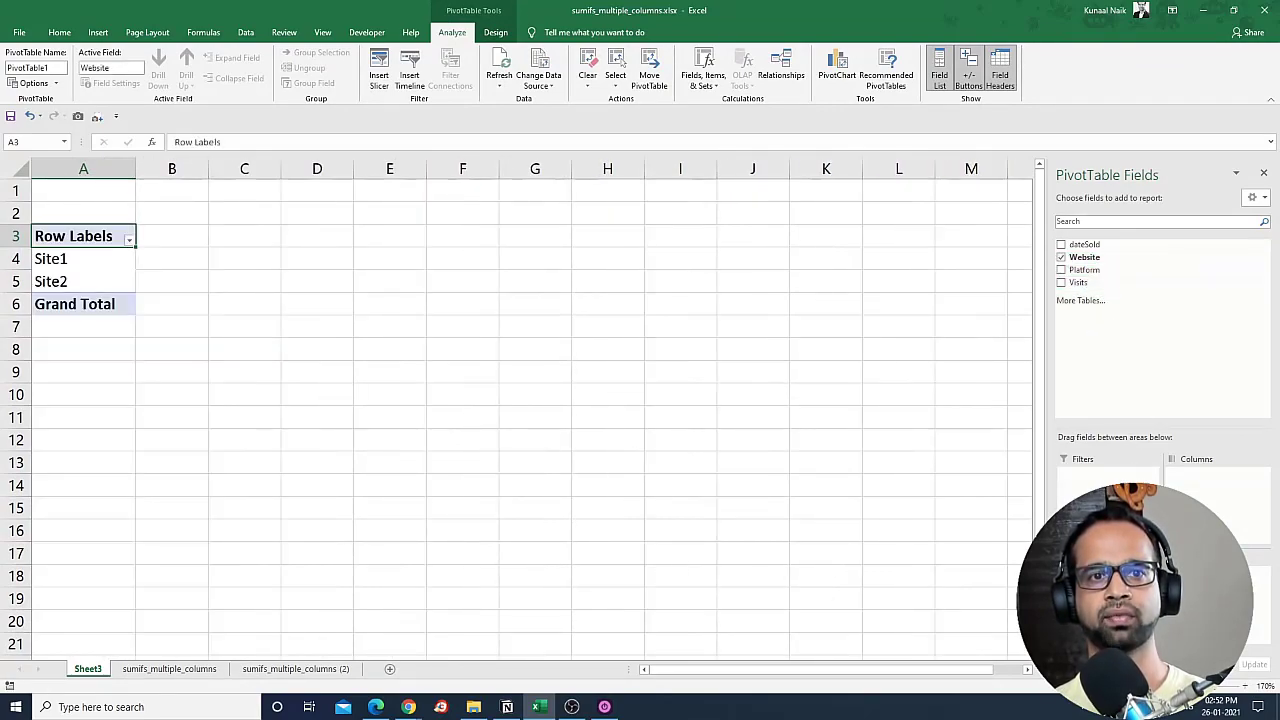
click(1086, 283)
click(144, 286)
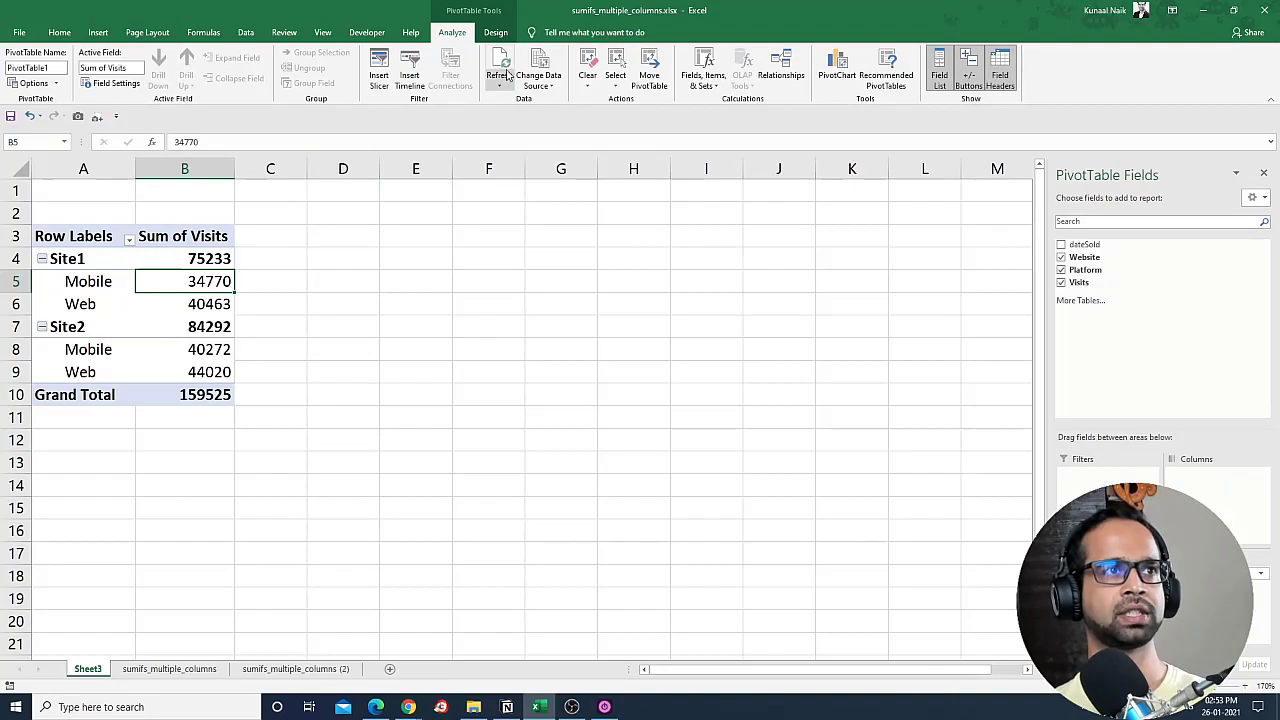
key(ctrl+Page_Down)
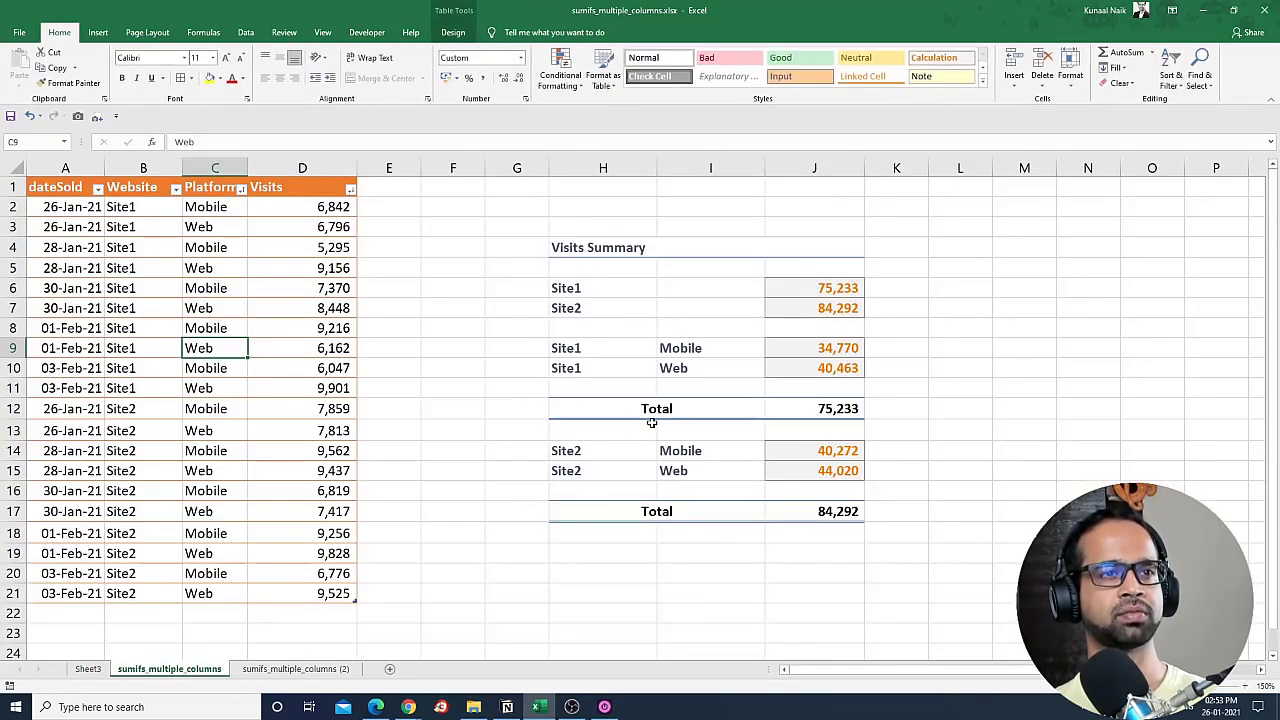
Show pivot subtotals at the bottom of each group and insert a blank row after each site
click(98, 669)
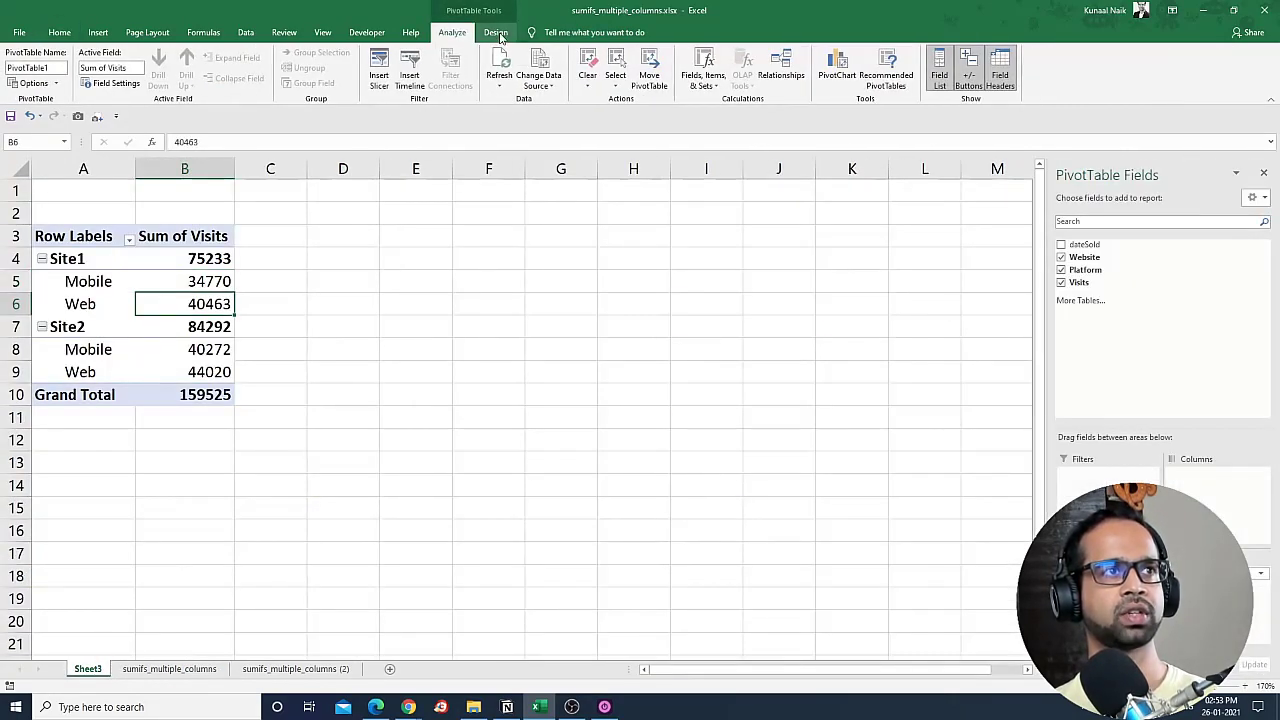
click(495, 32)
click(22, 68)
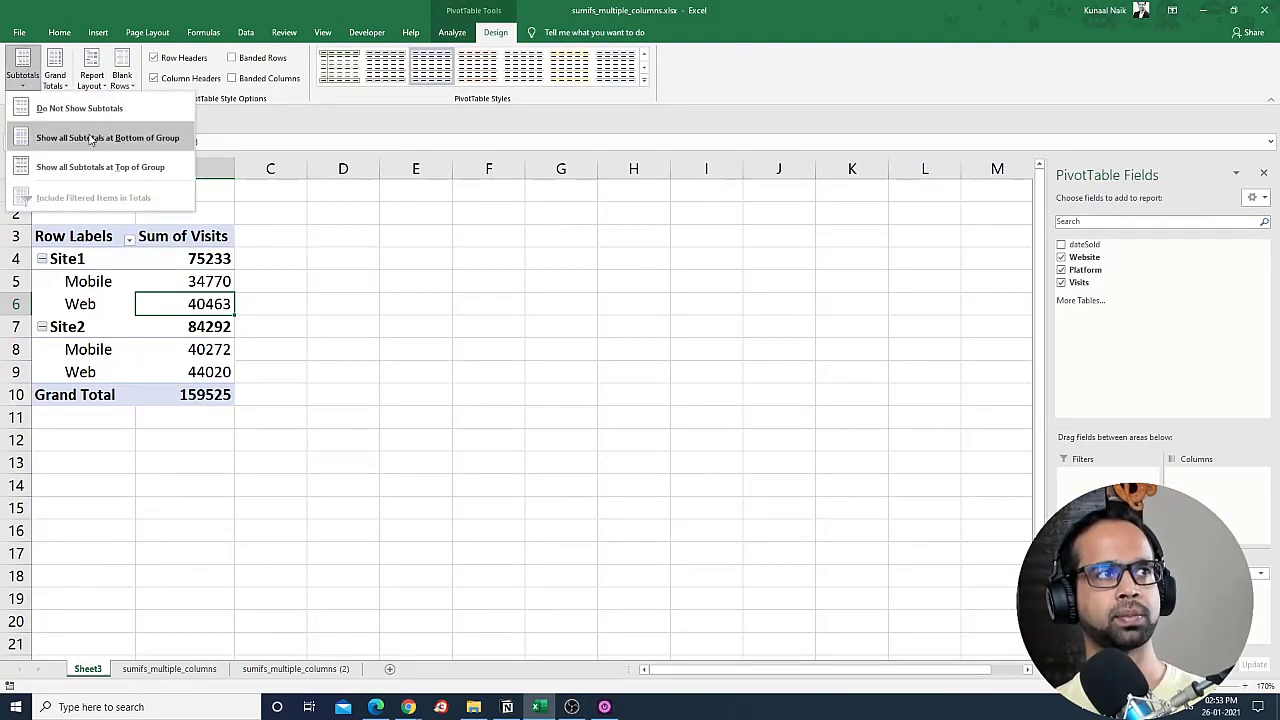
click(118, 140)
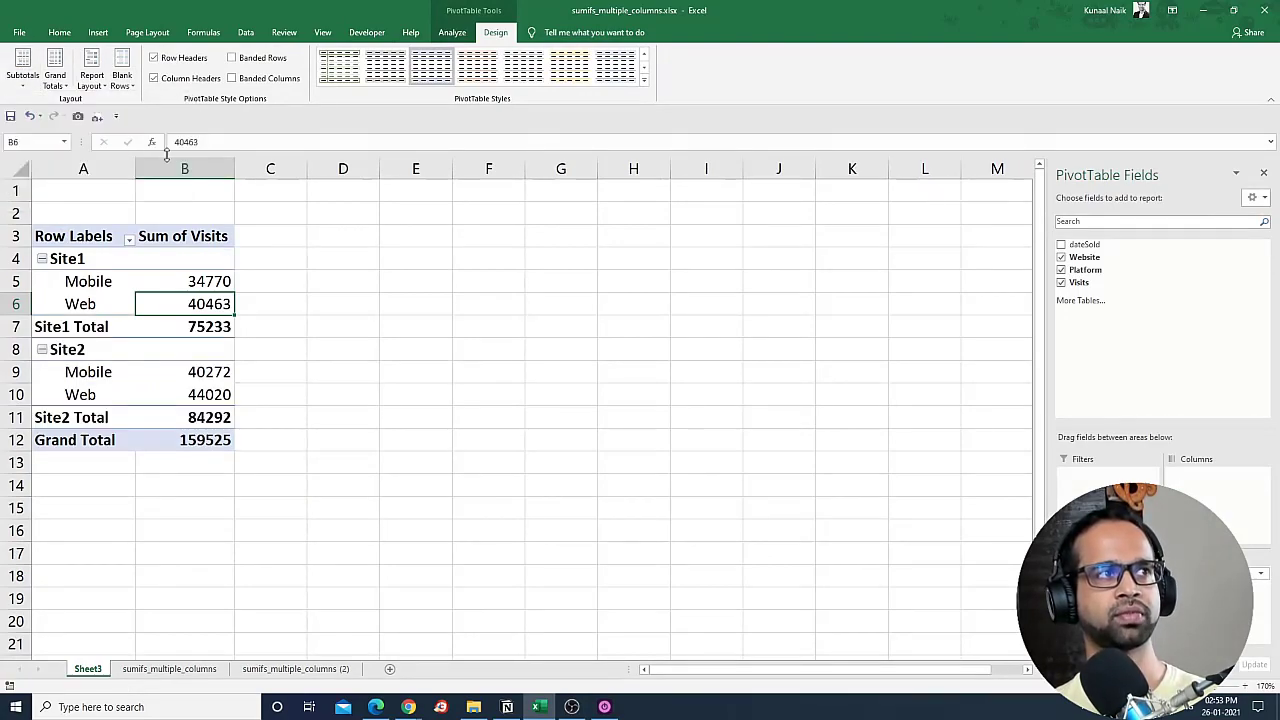
click(122, 80)
click(176, 108)
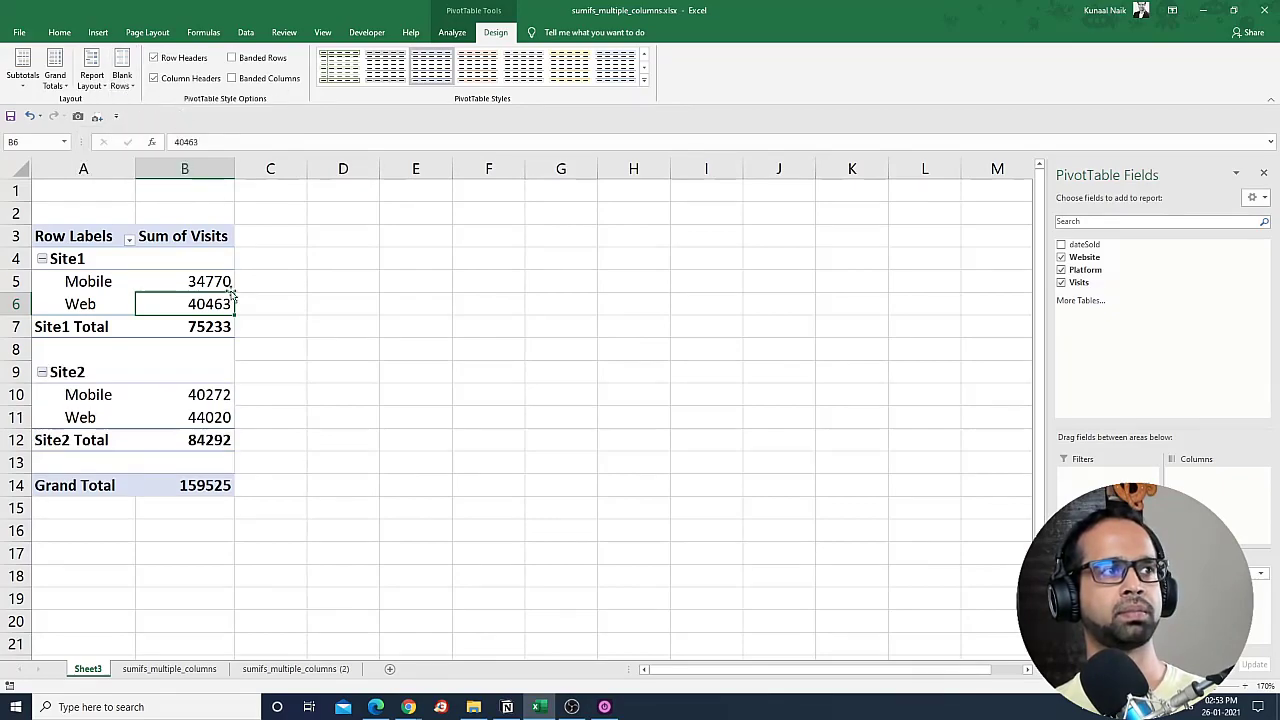
Switch the pivot to Outline Form, keep subtotals below groups, and compare with the summary sheet
click(88, 80)
click(143, 134)
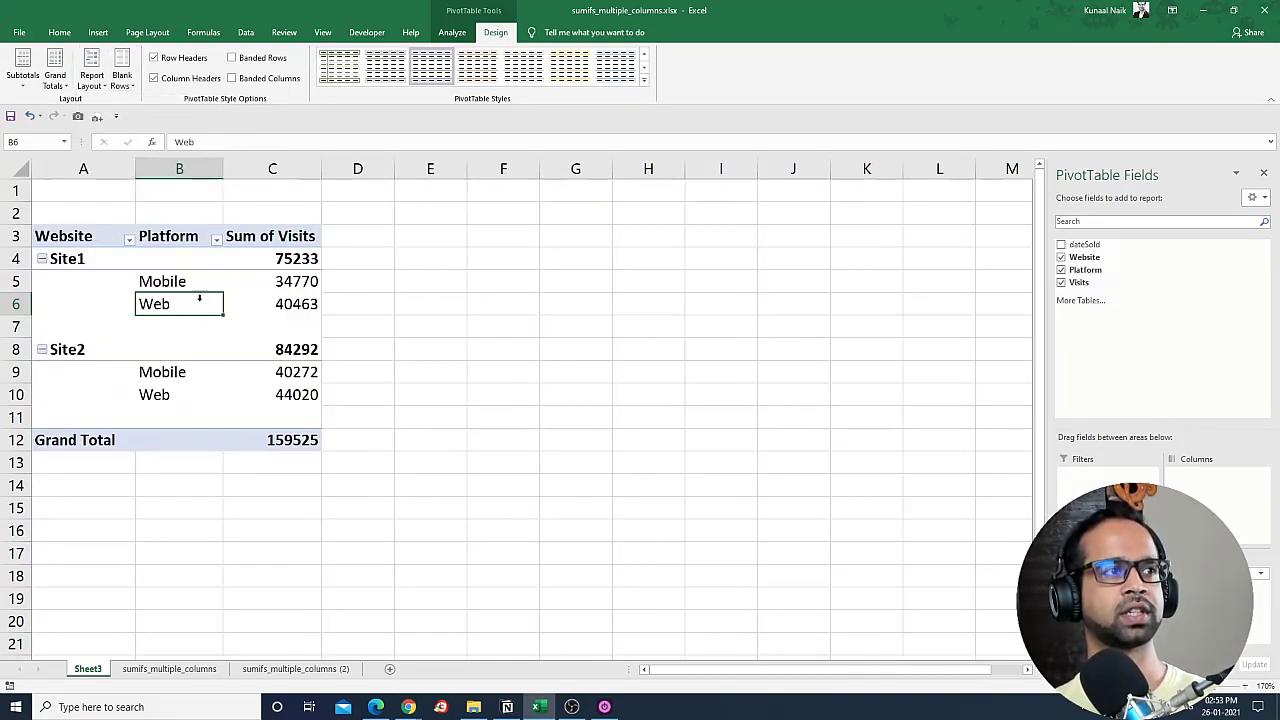
click(22, 75)
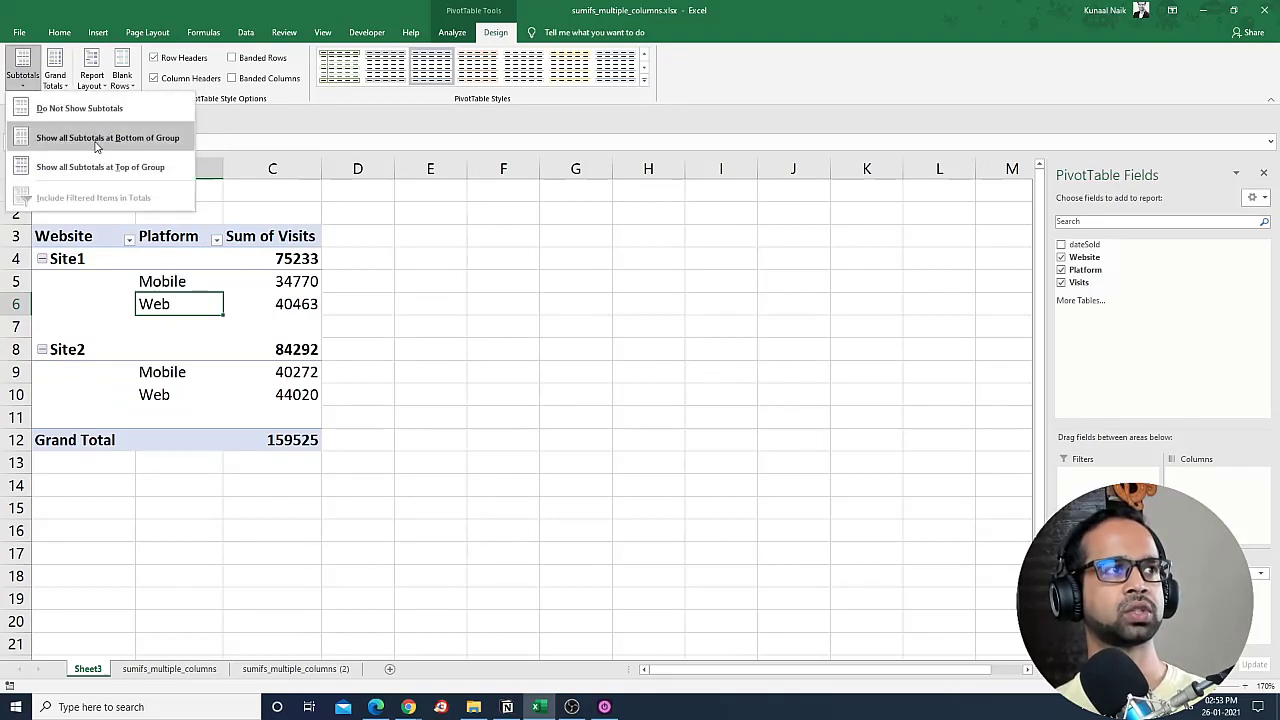
click(100, 134)
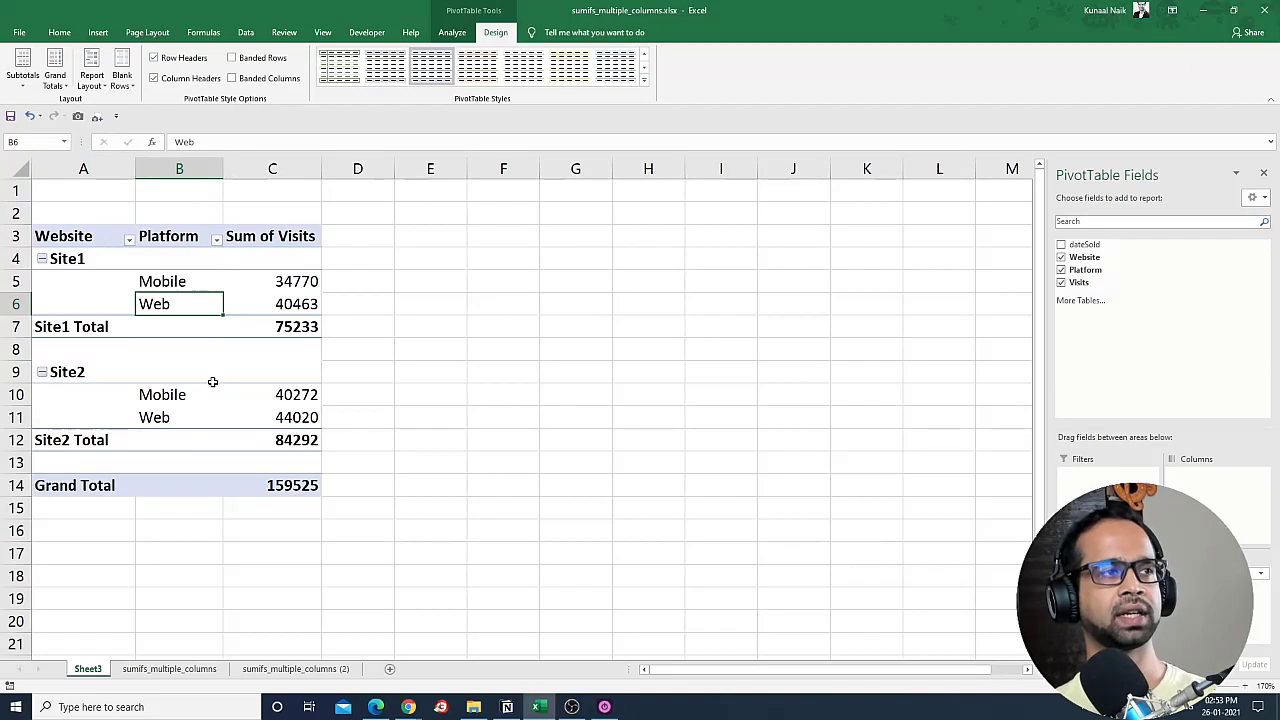
click(169, 668)
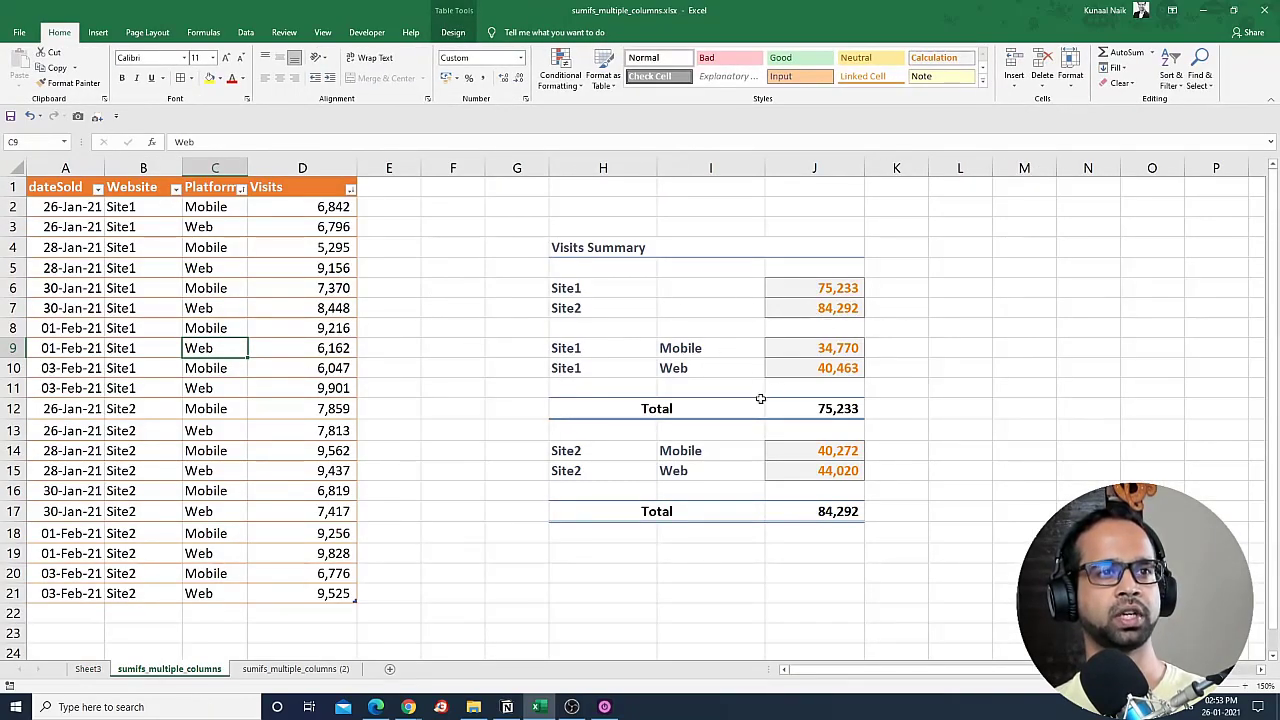
click(87, 668)
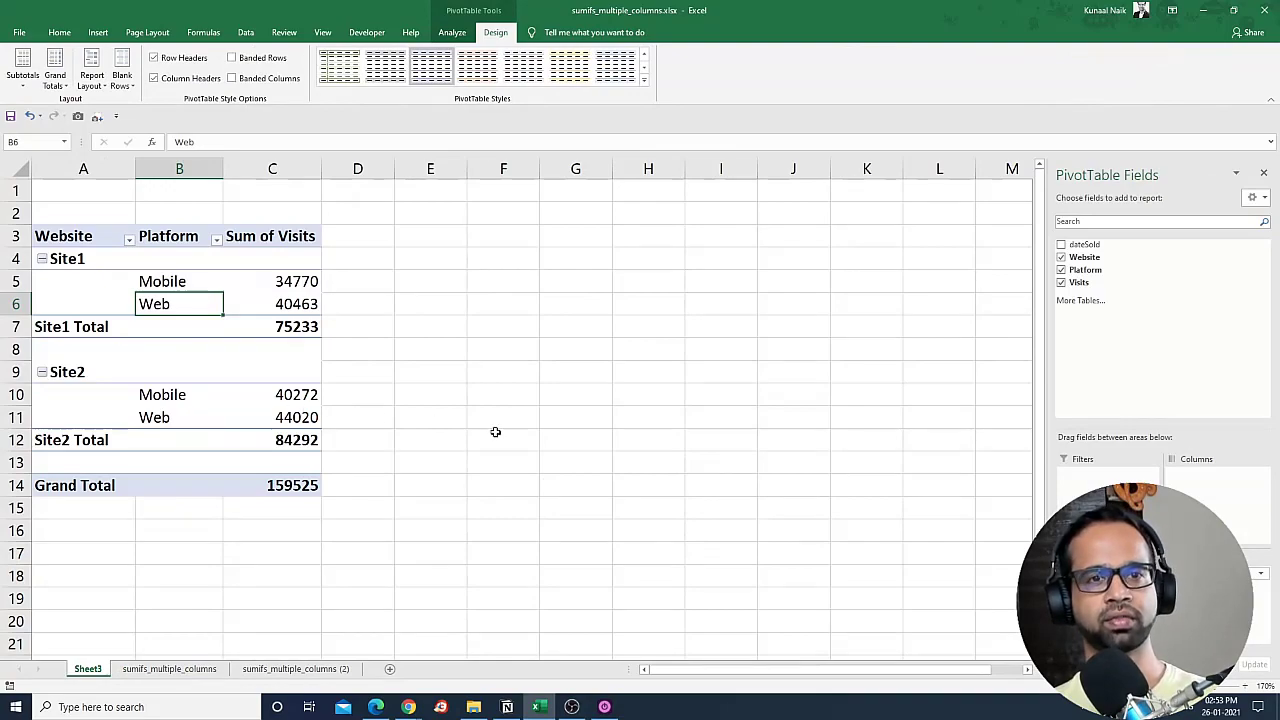
Move Platform to the pivot's Columns, review the grand totals, and go to sumifs_multiple_columns (2)
drag(1110, 590, 1220, 480)
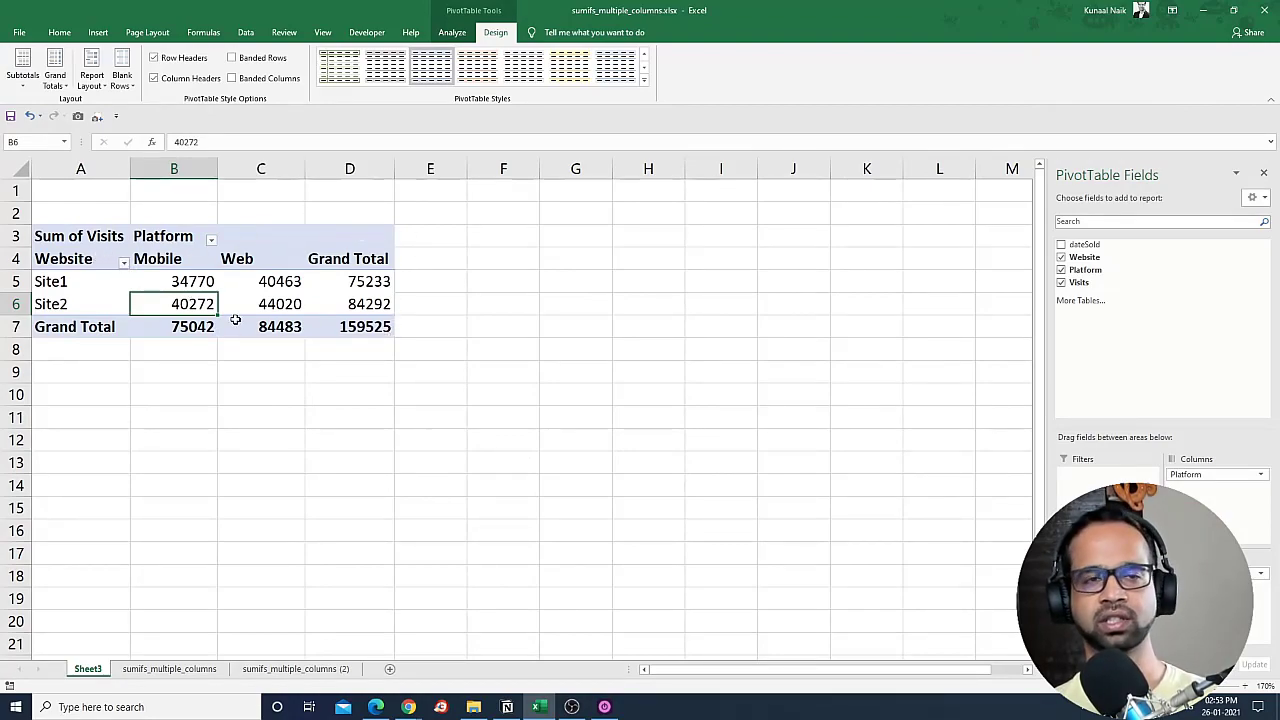
mouse_move(235, 319)
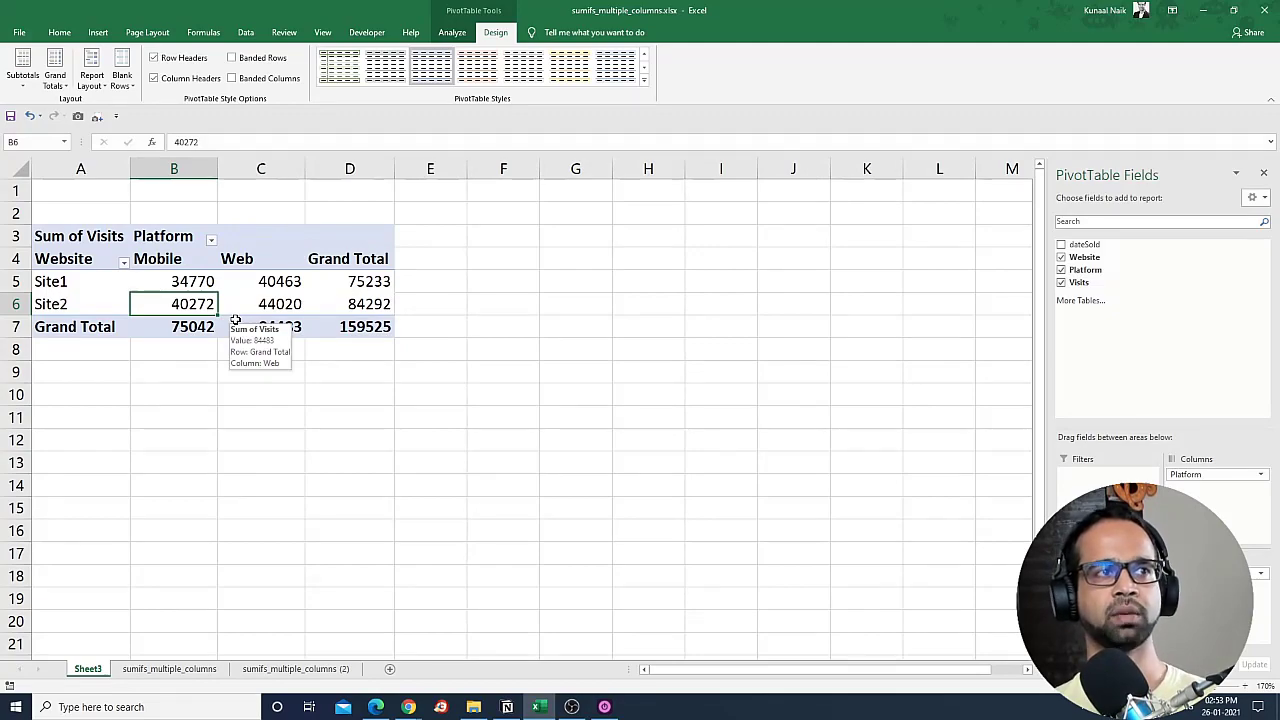
drag(386, 266, 363, 328)
drag(98, 329, 350, 329)
click(314, 437)
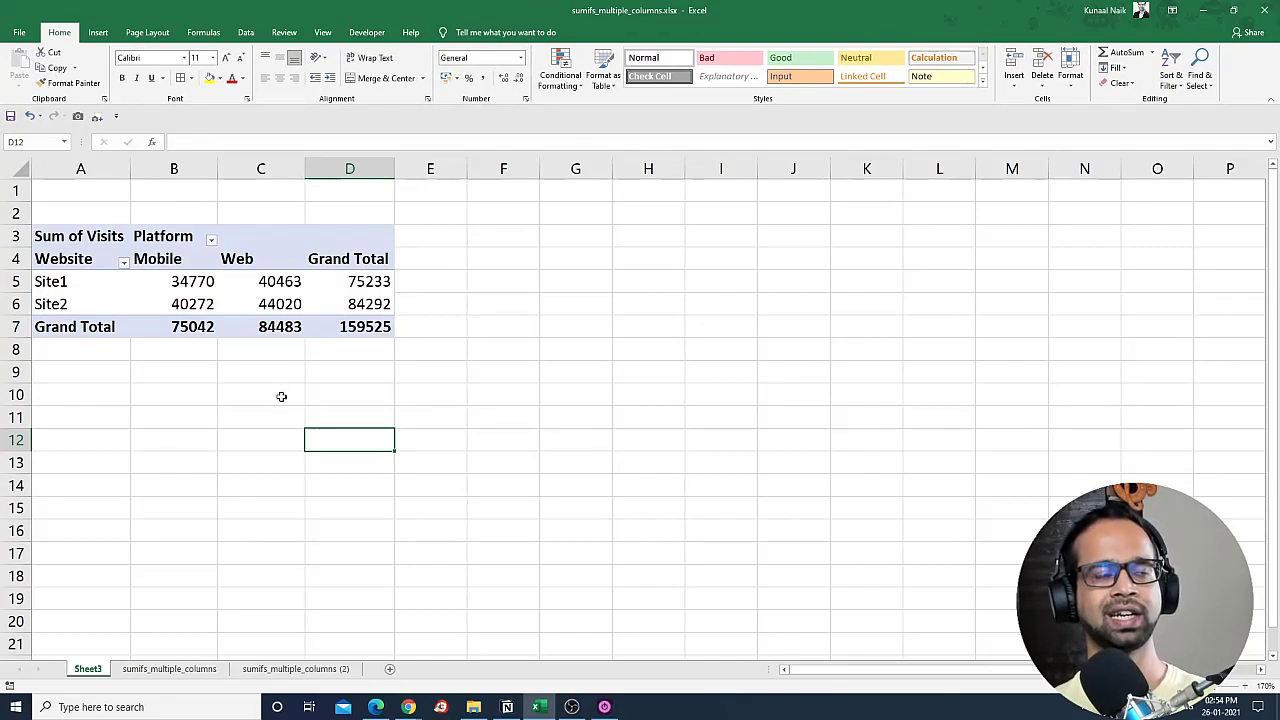
click(296, 668)
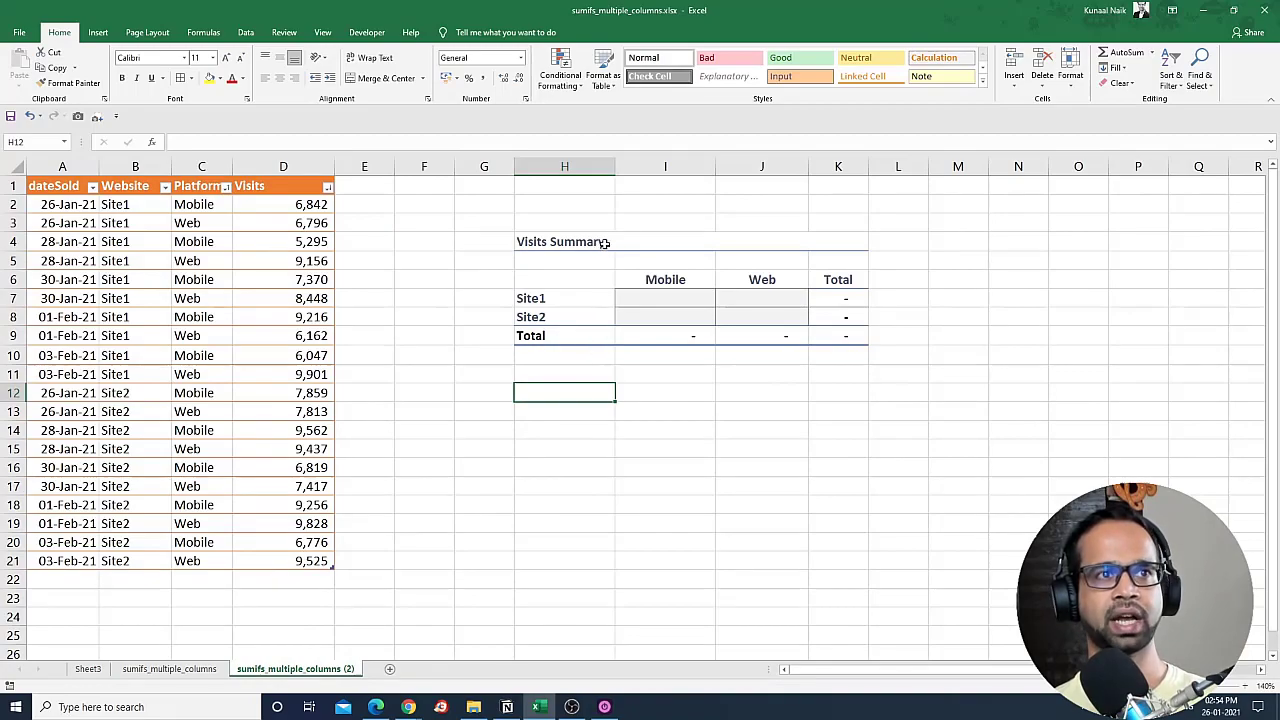
Start a SUMIFS in I7 with Visits as sum range and Website as first criteria range
drag(572, 295, 566, 317)
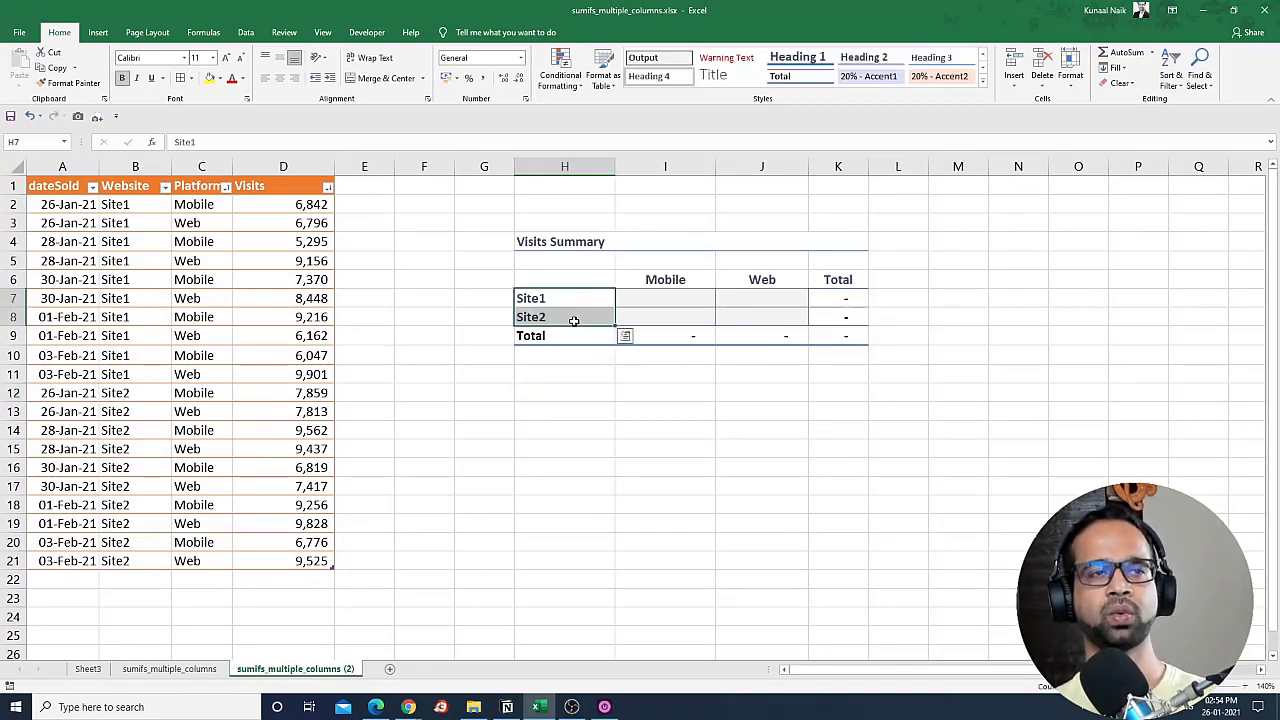
drag(652, 281, 754, 318)
click(691, 299)
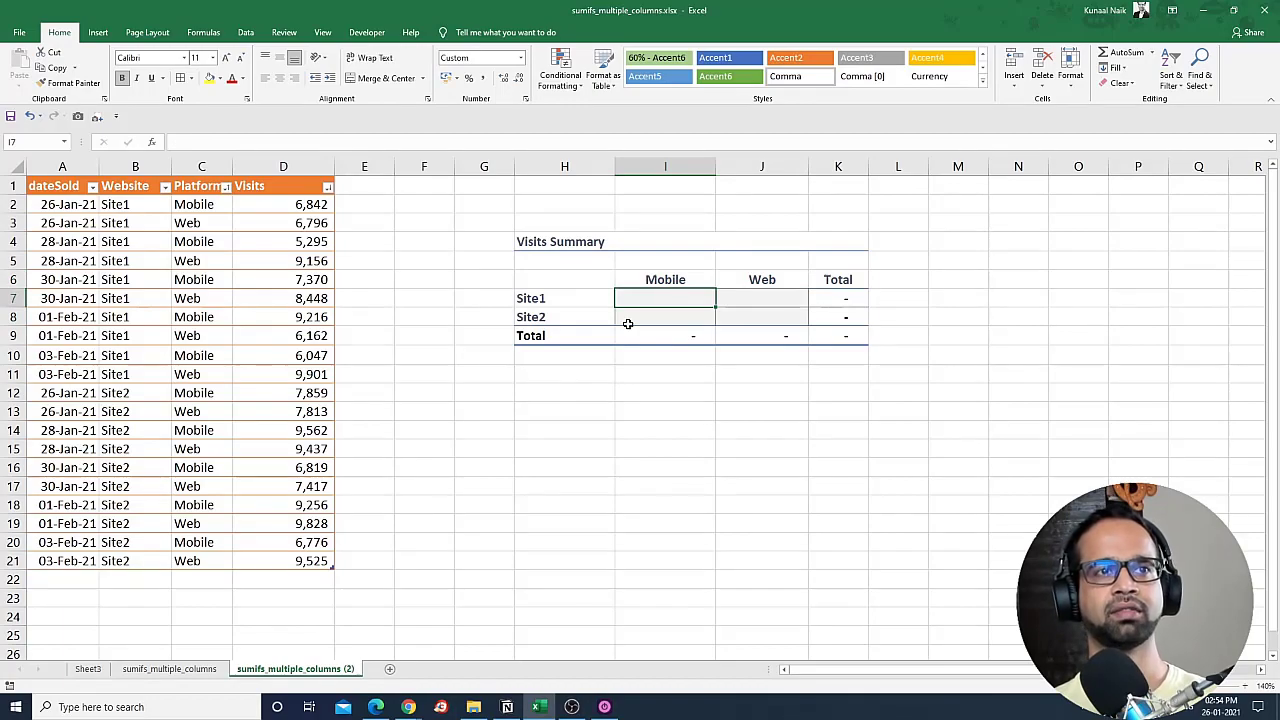
text(=sum)
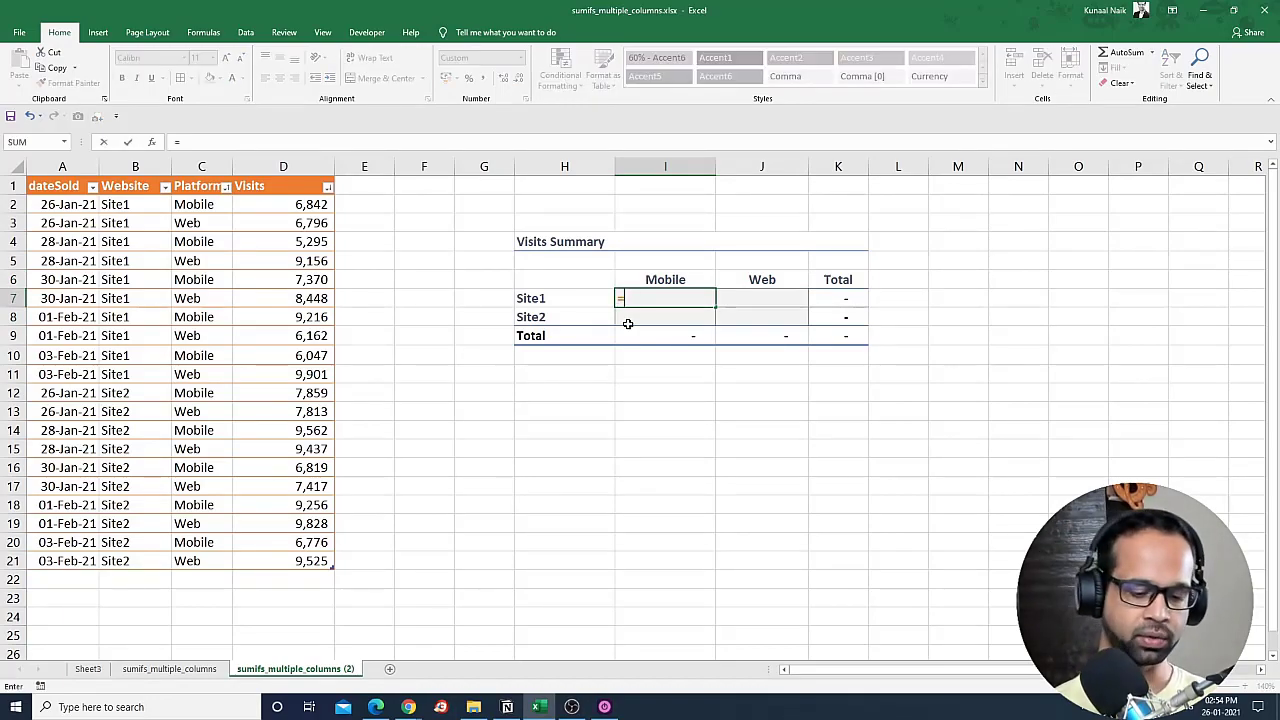
double_click(632, 336)
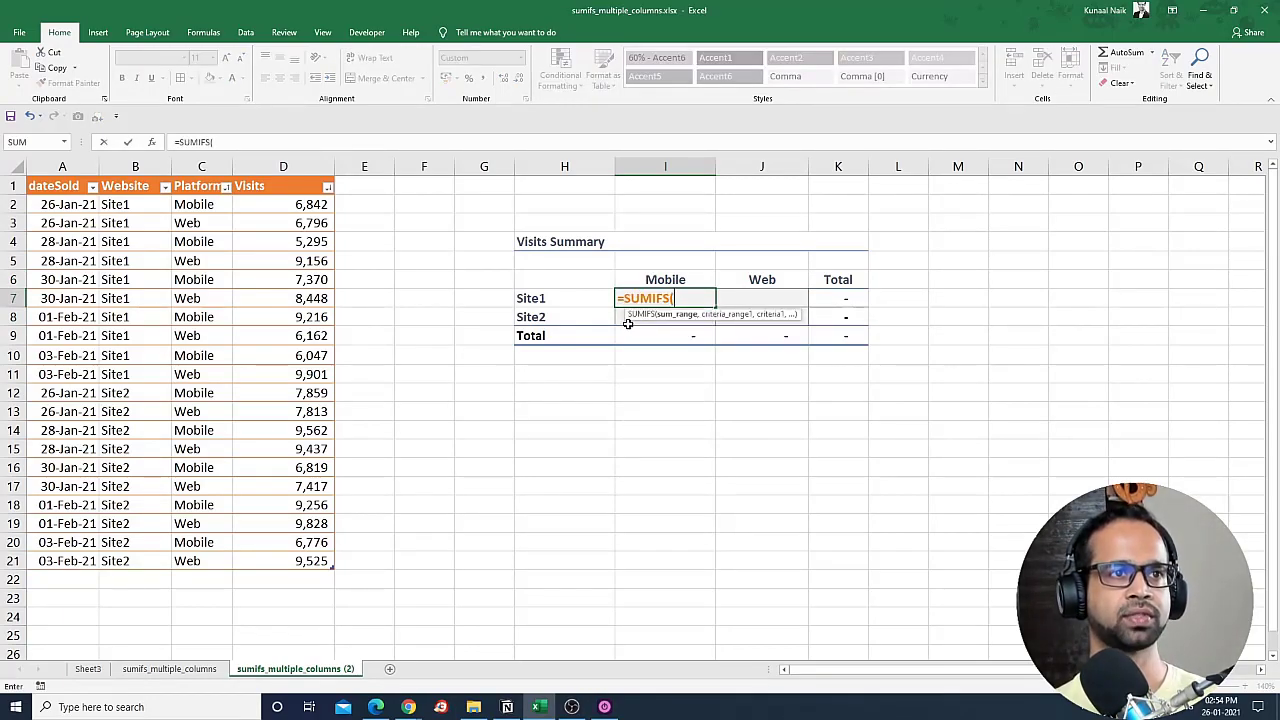
drag(302, 205, 312, 556)
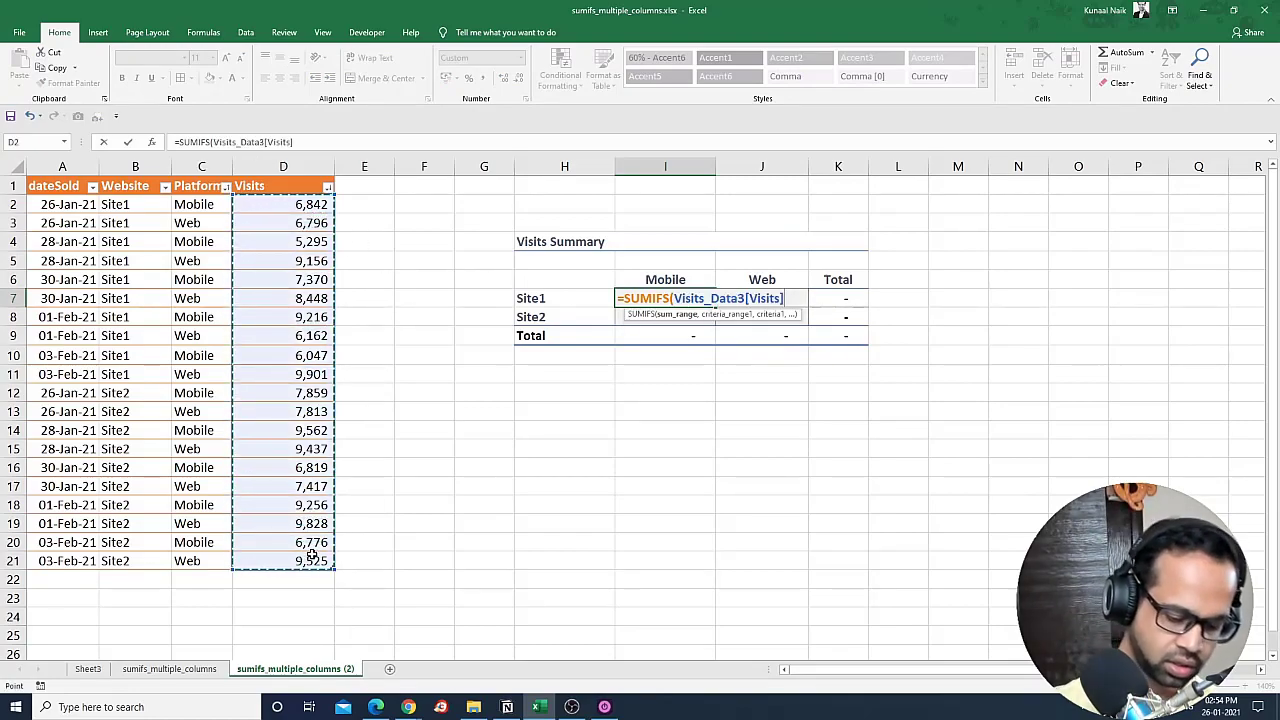
text(,)
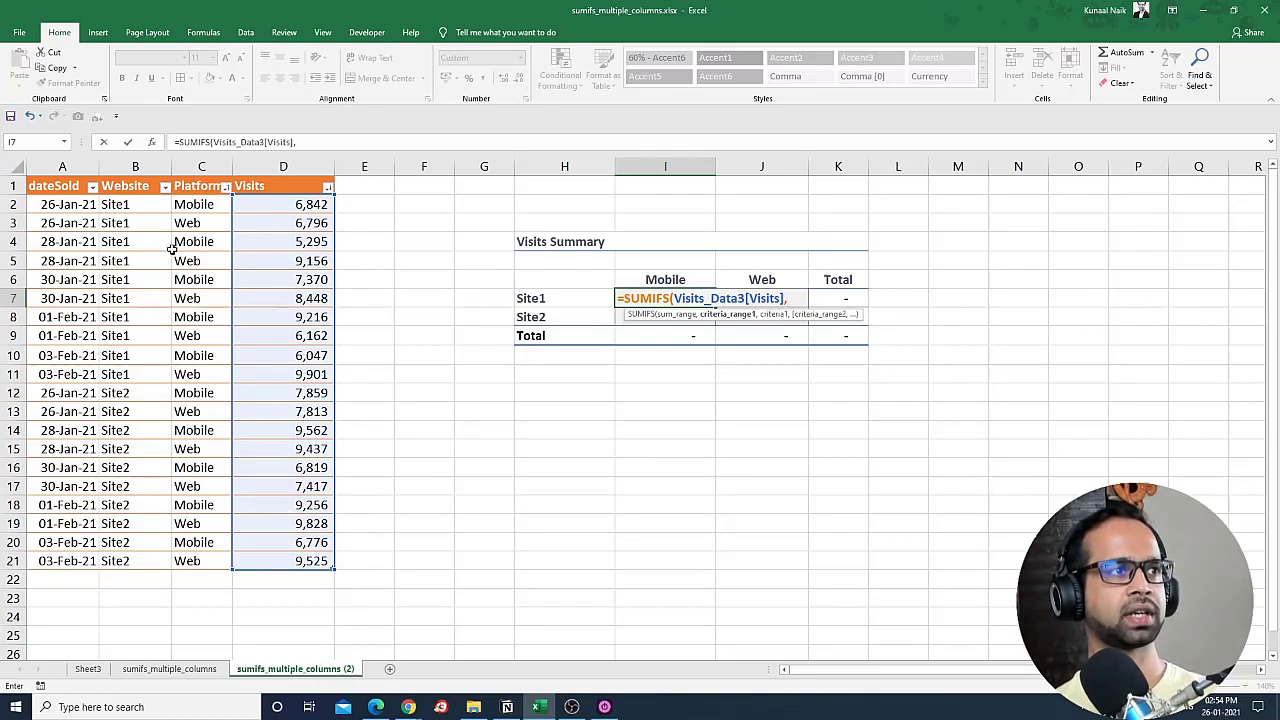
drag(128, 204, 143, 557)
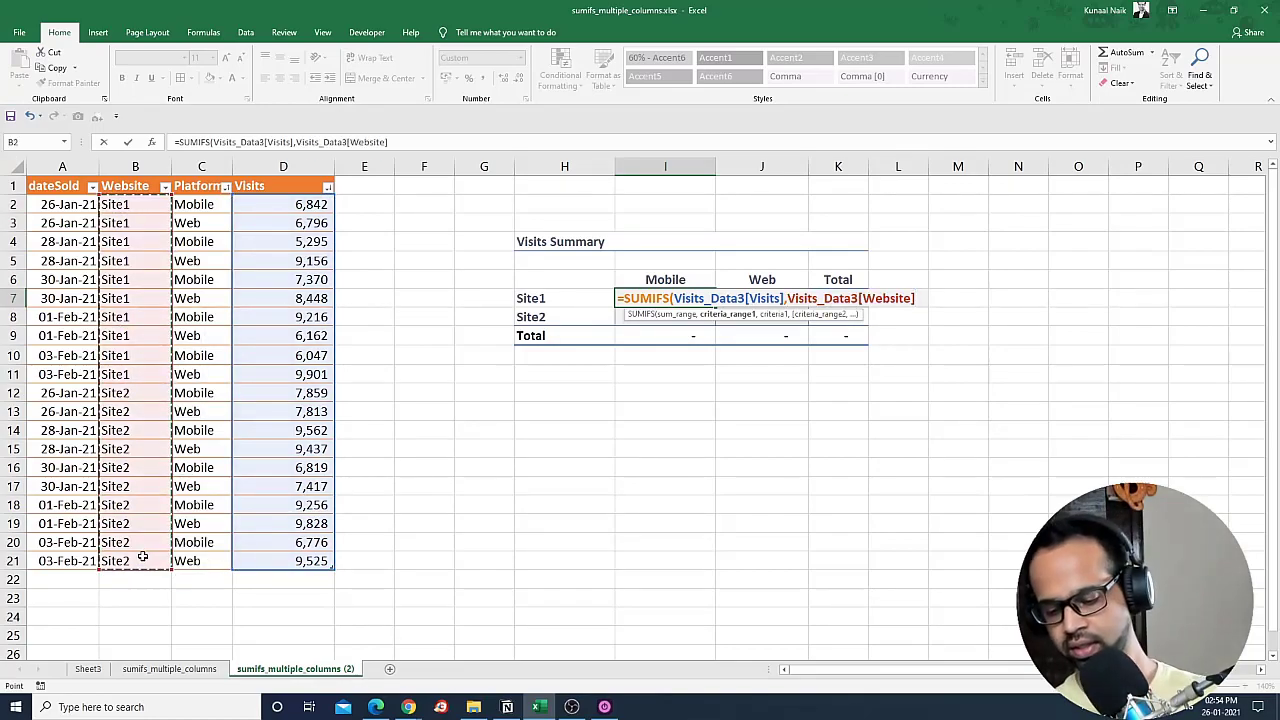
text(,)
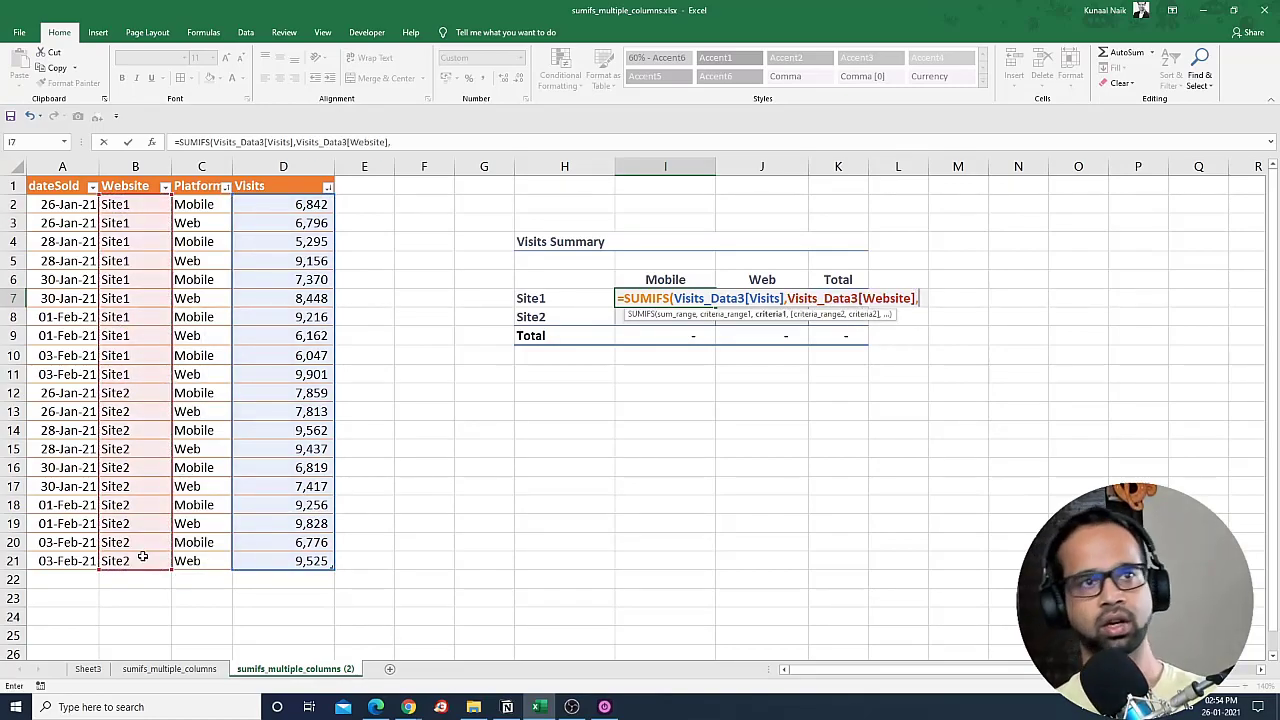
Add the Site1 label as the first criterion, column-locked as $H7, followed by a comma
click(585, 298)
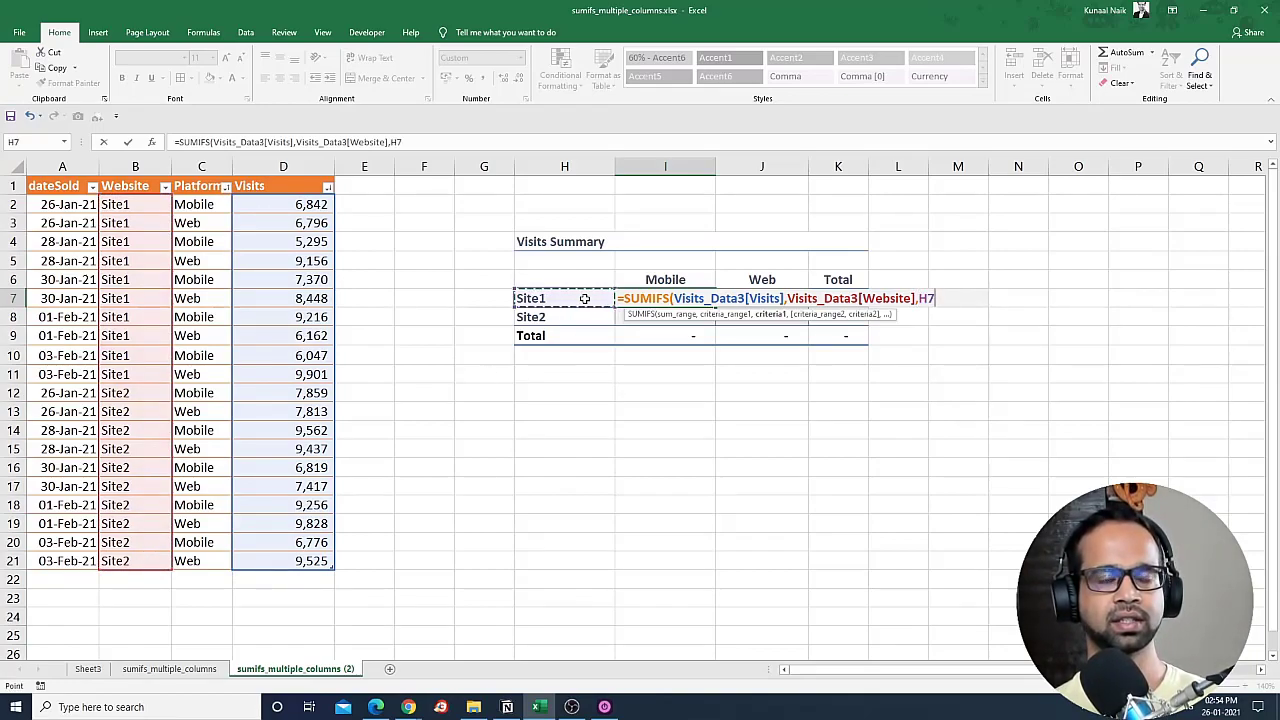
key(F4)
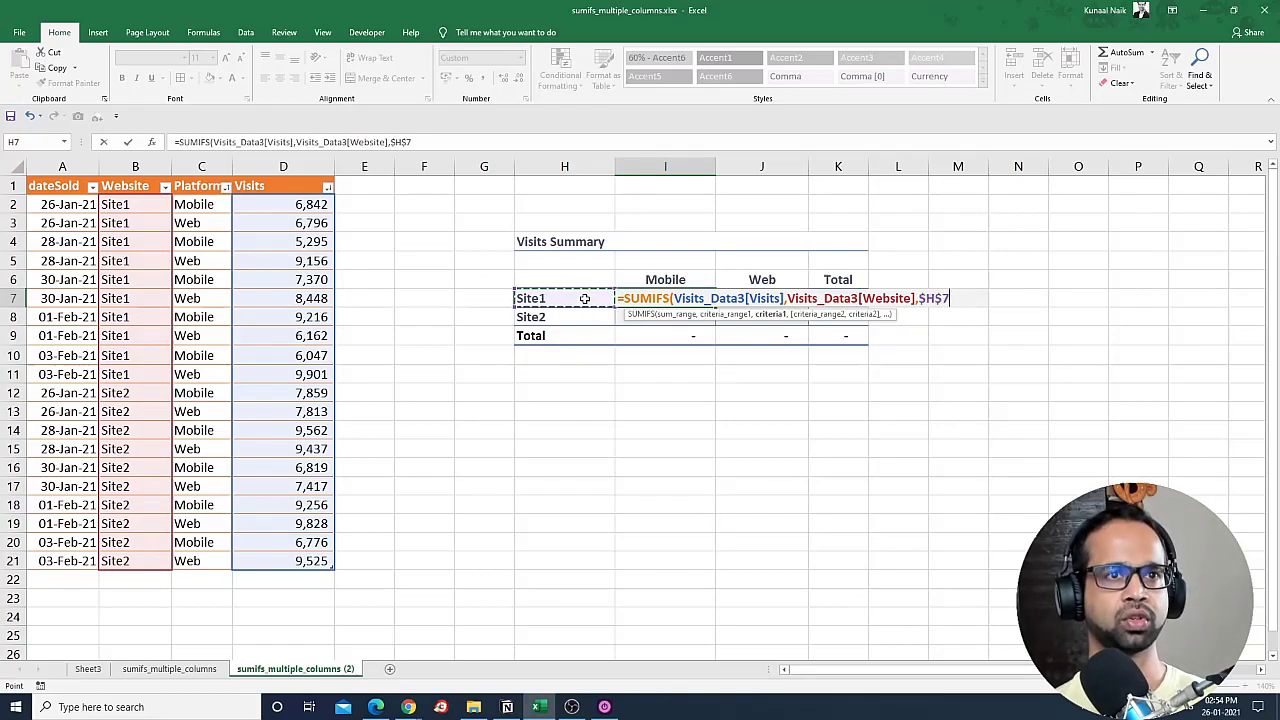
key(F4)
key(F4)
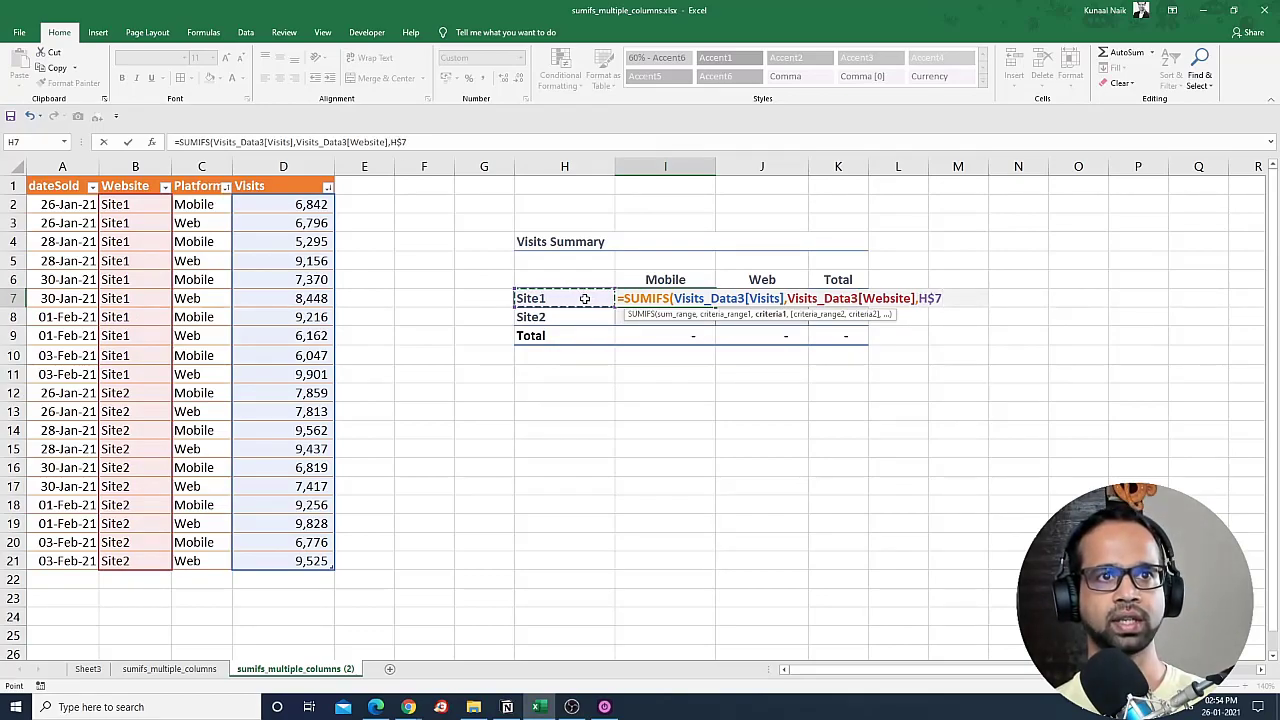
click(921, 298)
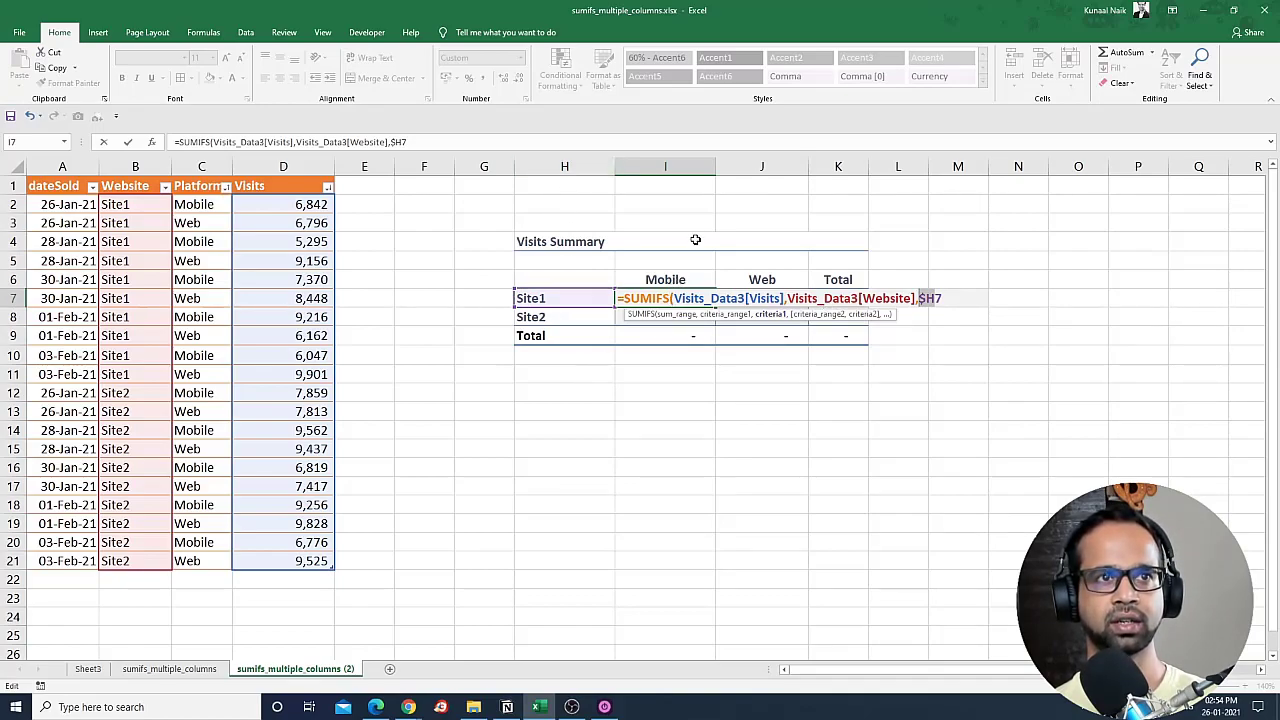
click(934, 298)
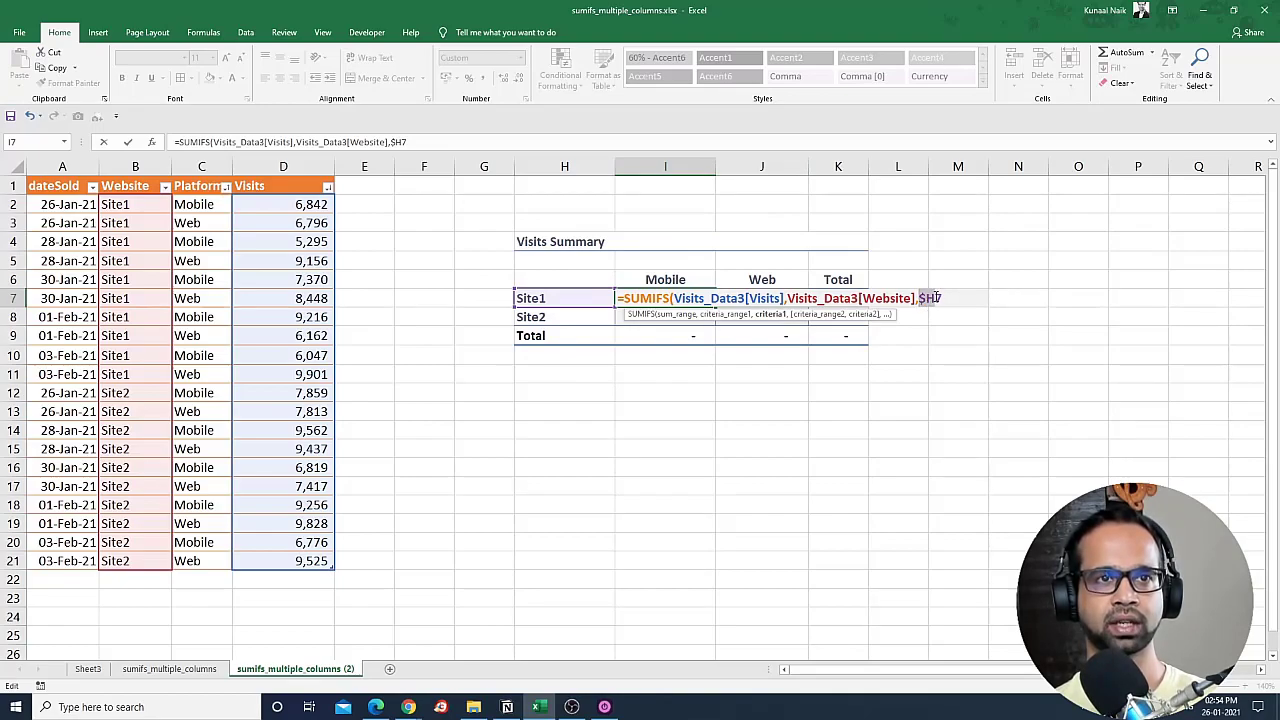
click(937, 298)
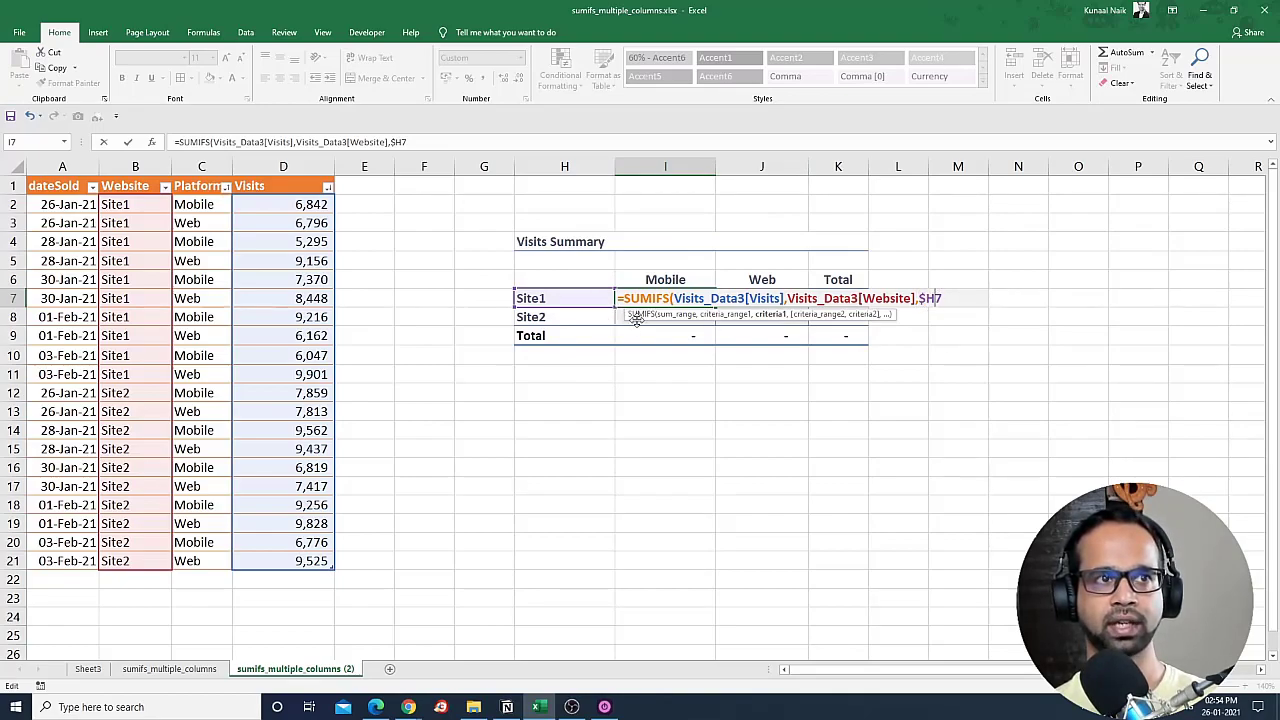
drag(918, 298, 944, 298)
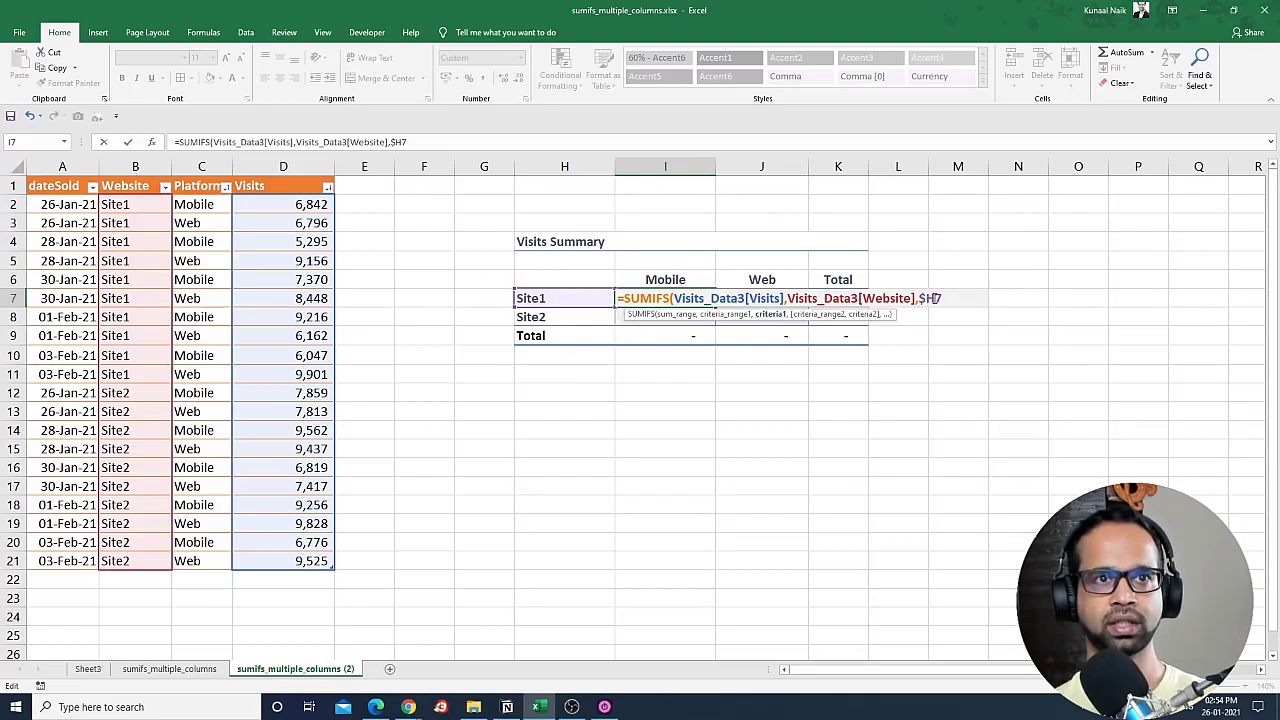
drag(933, 298, 919, 299)
click(945, 300)
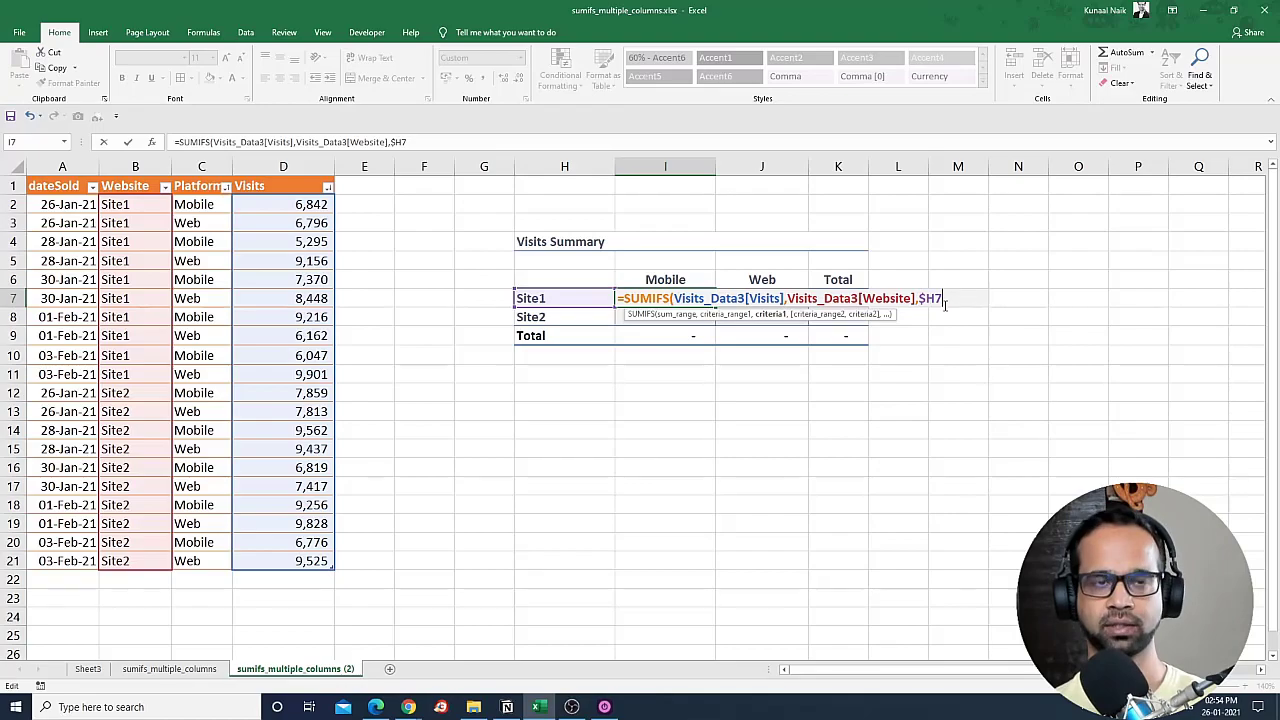
text(,)
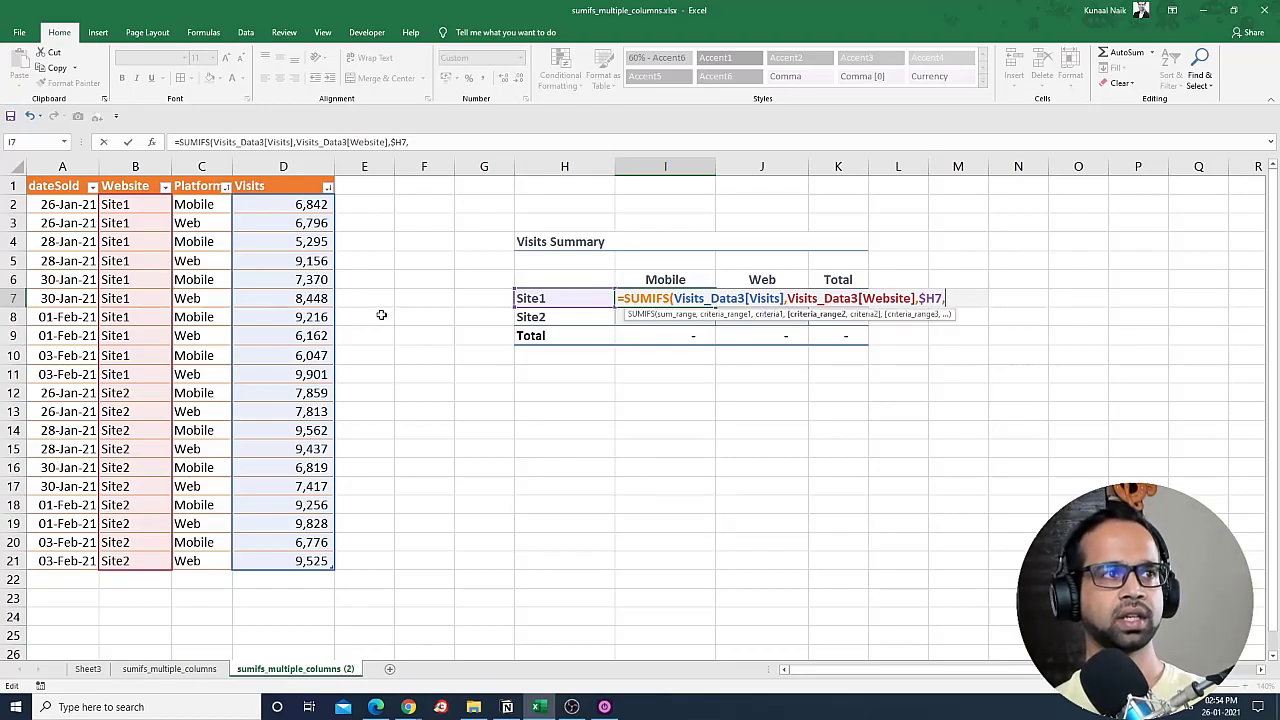
Complete the I7 SUMIFS with Platform as second criteria range matched against row-locked I$6
drag(207, 205, 198, 560)
text(,)
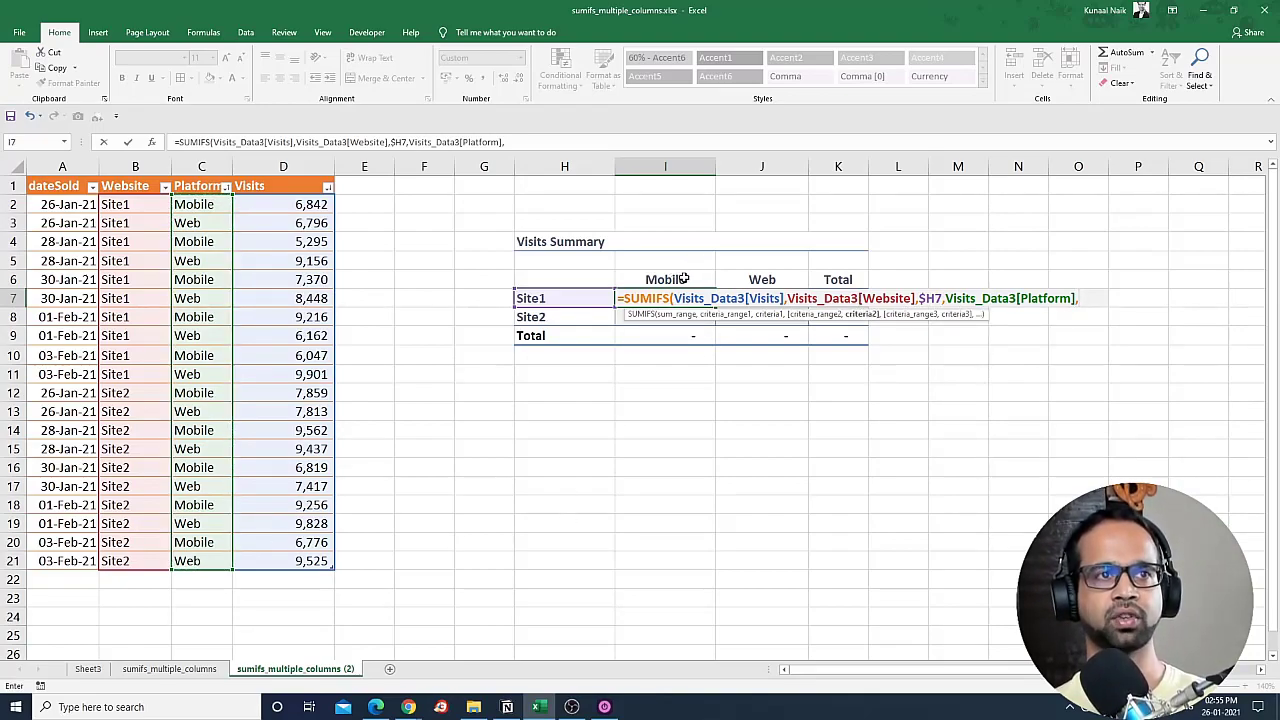
click(651, 280)
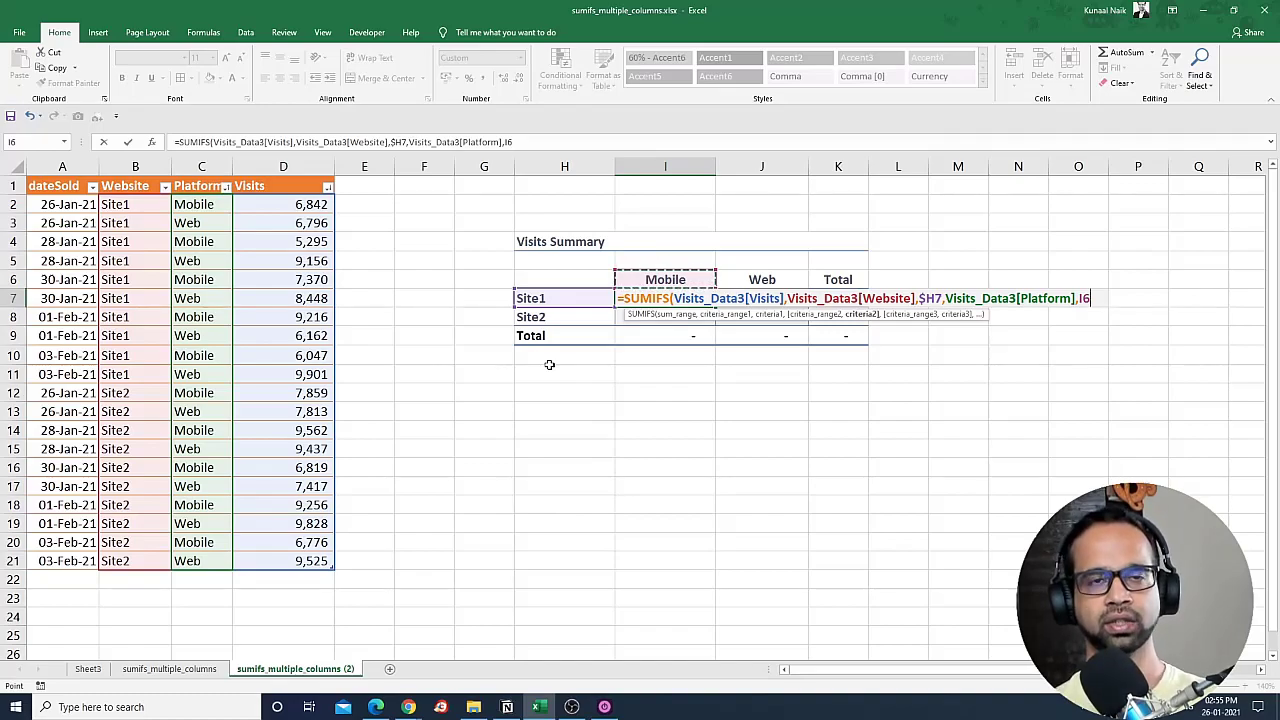
key(F4)
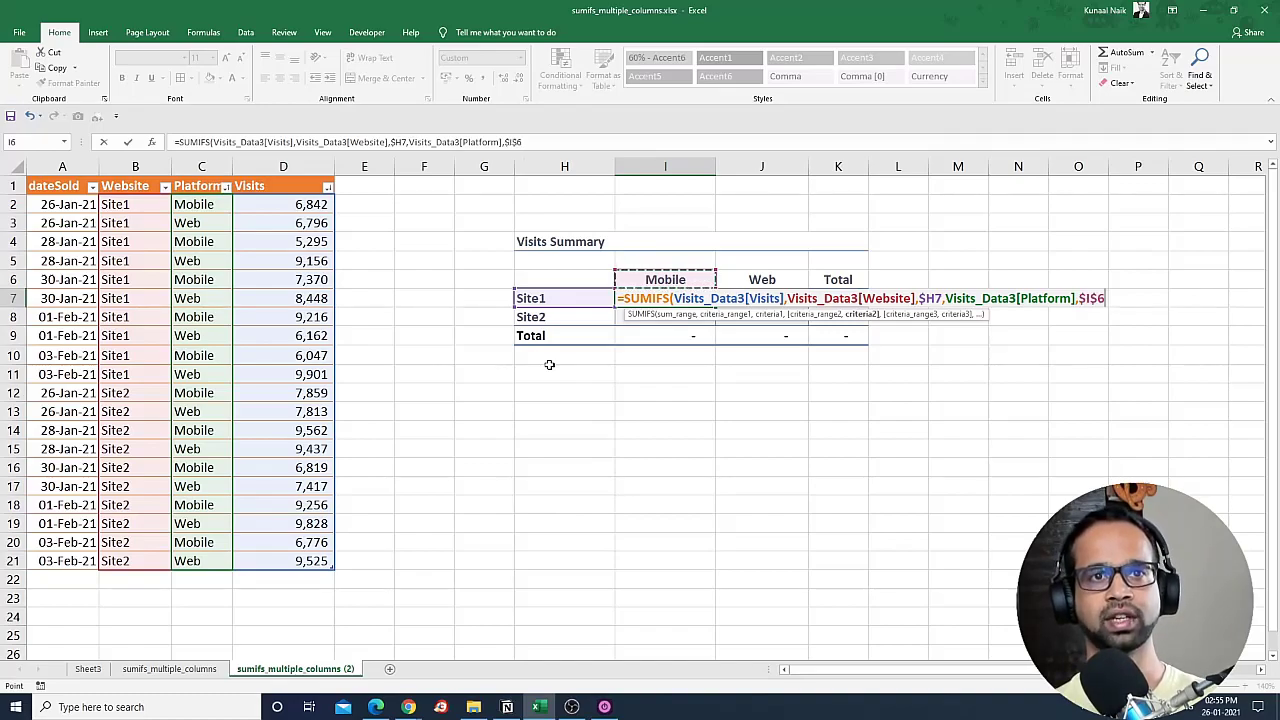
key(F4)
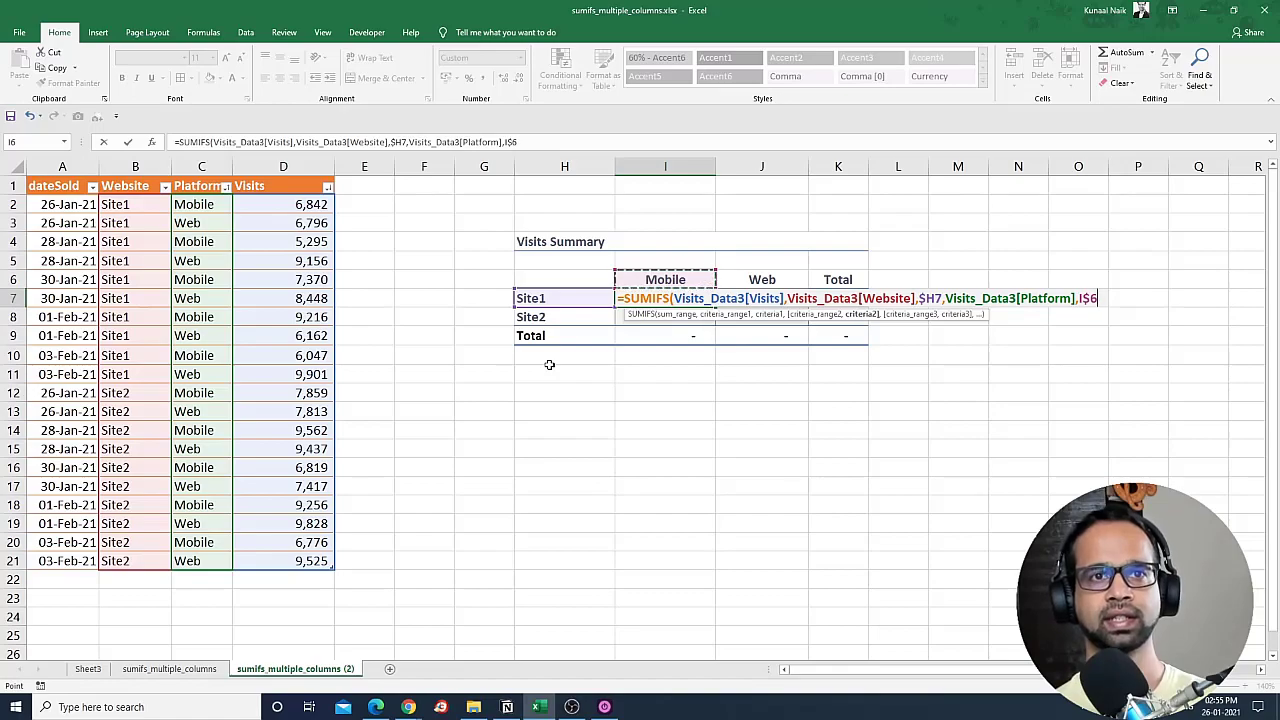
double_click(1096, 298)
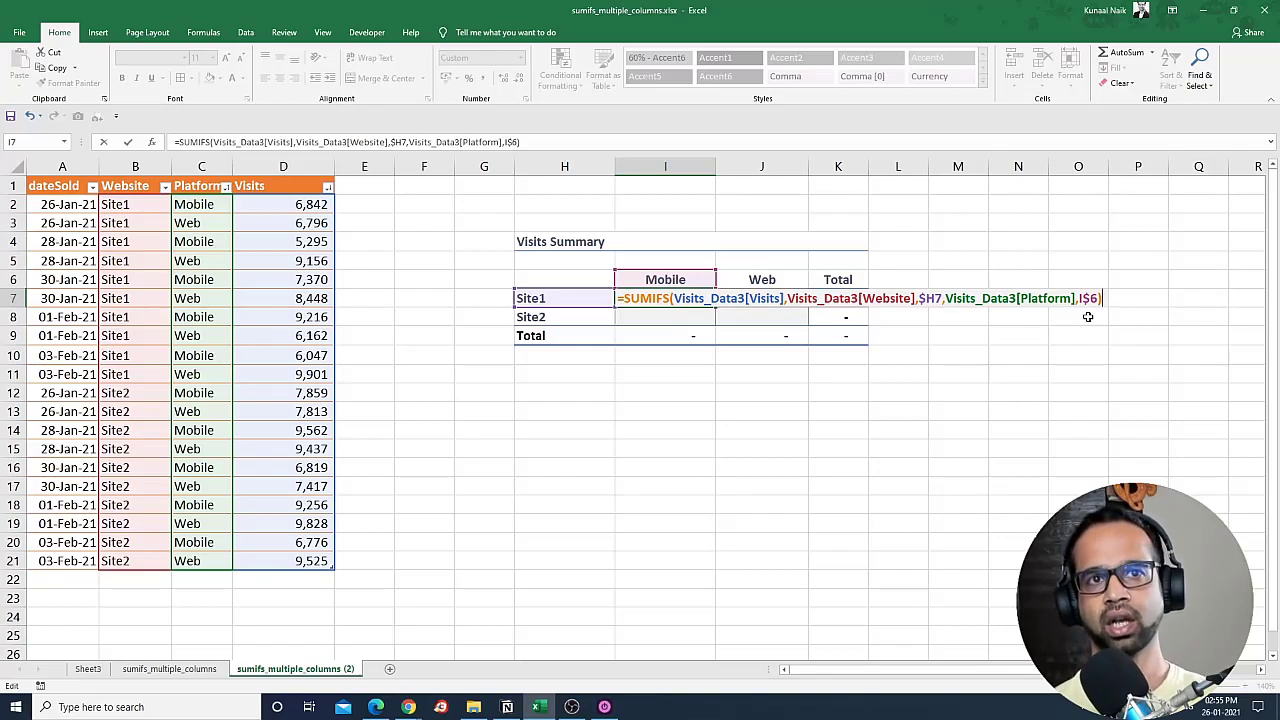
key(Return)
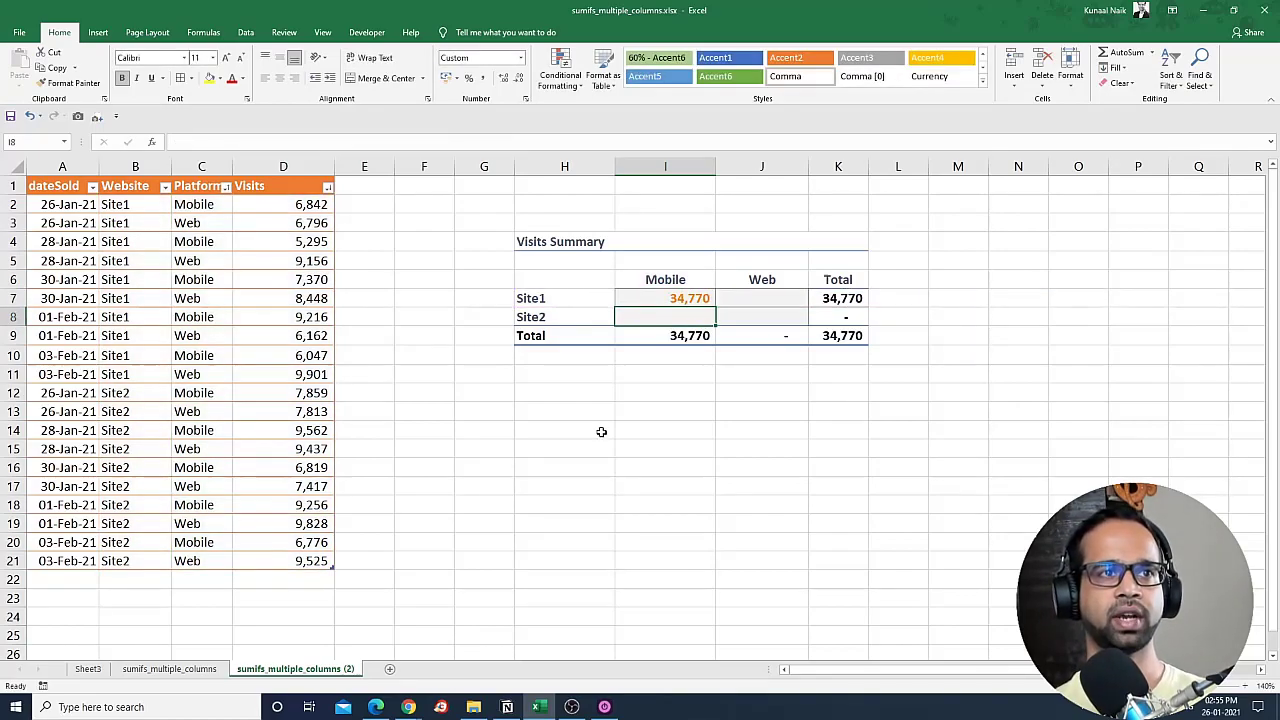
Copy the I7 formula across I7:J8 and widen column K to show 1,59,525
click(680, 297)
key(ctrl+c)
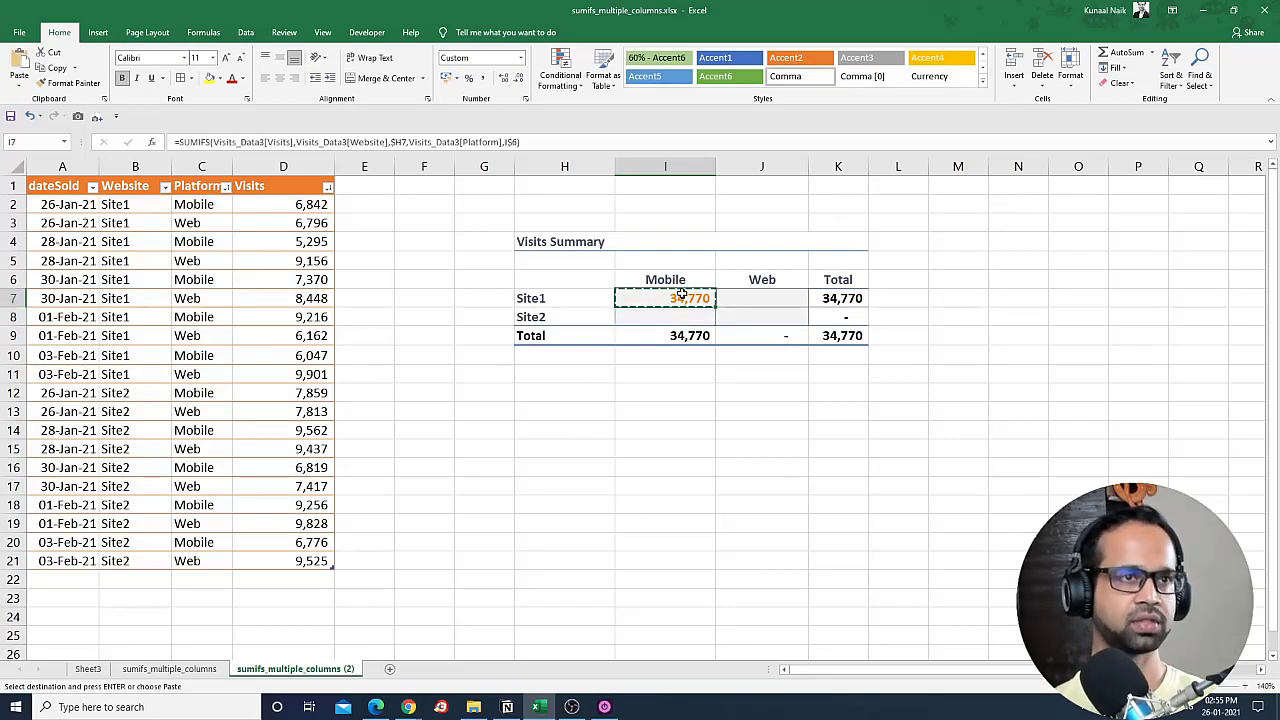
drag(680, 297, 746, 310)
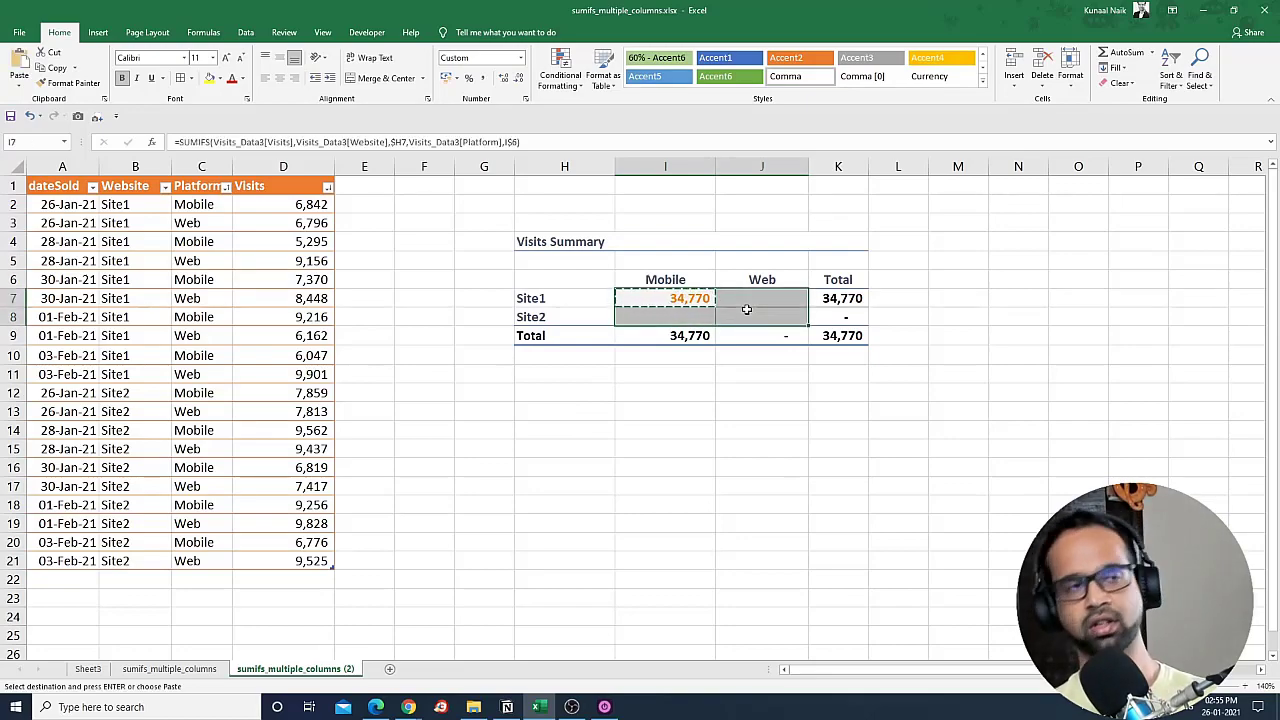
key(ctrl+v)
click(745, 392)
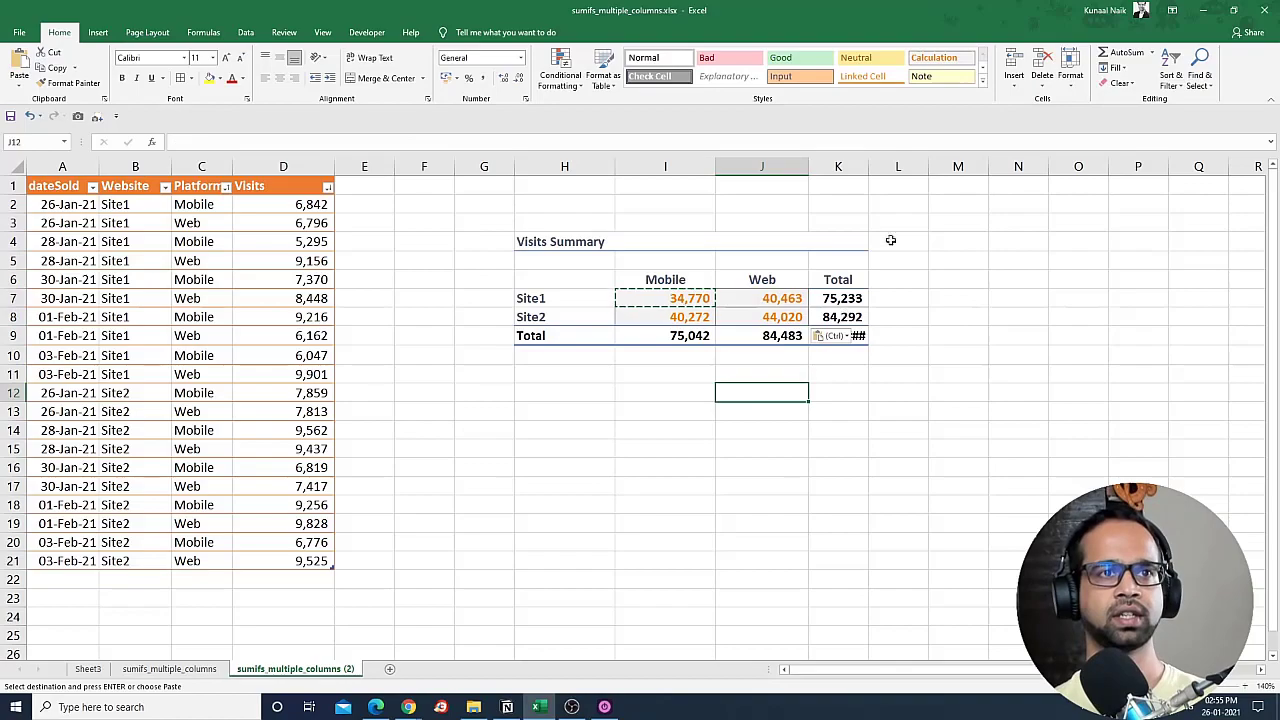
double_click(868, 166)
click(761, 430)
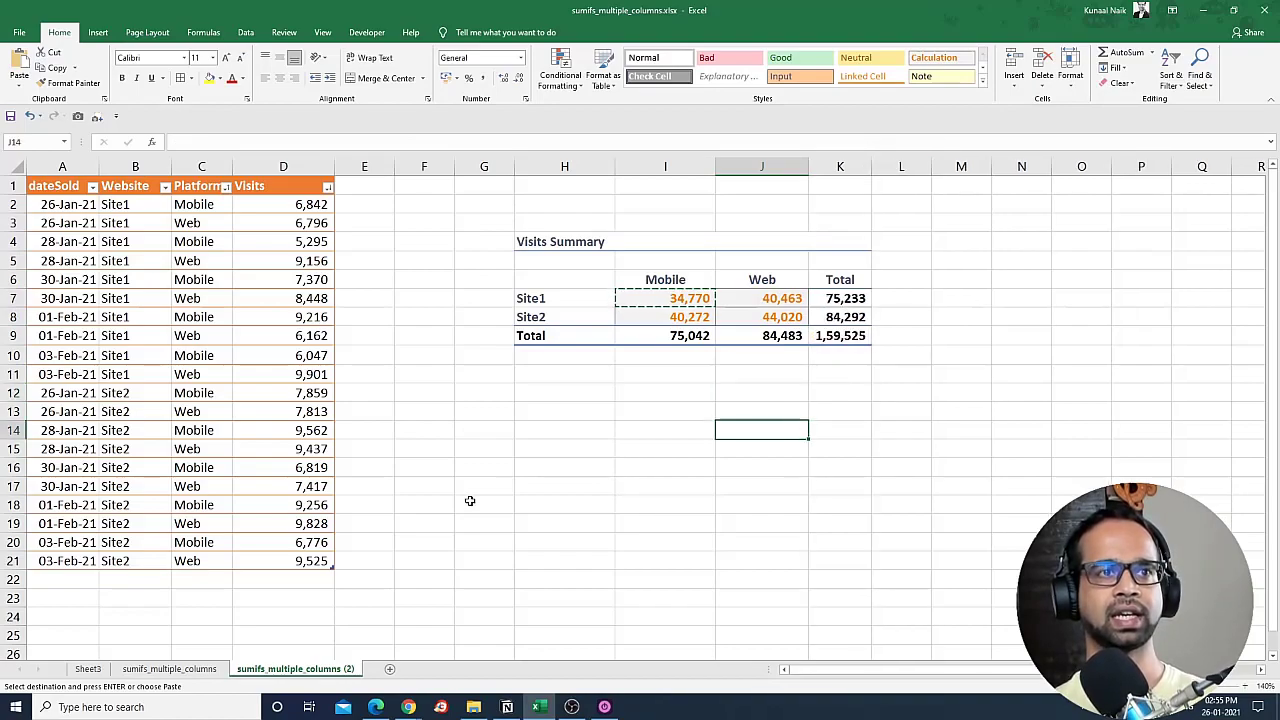
Place a Camera picture of the Sheet3 pivot table below the summary on the (2) sheet
click(88, 668)
drag(60, 236, 380, 326)
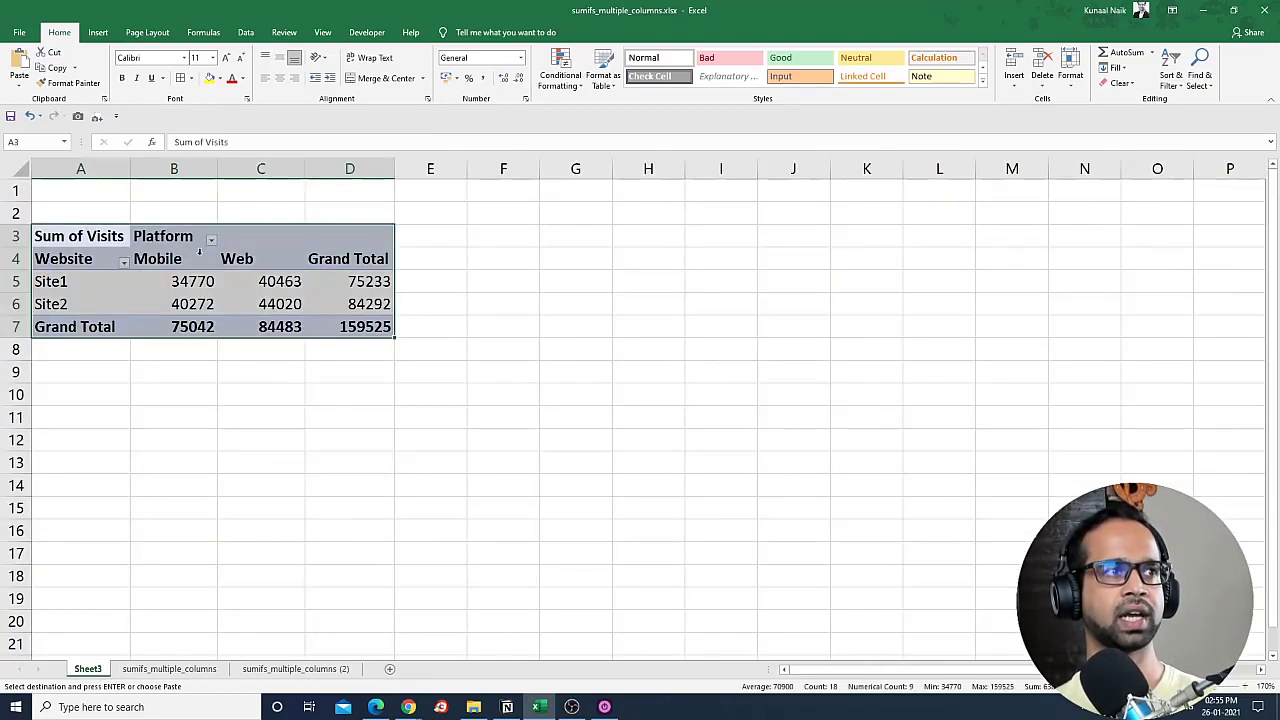
click(78, 116)
click(295, 668)
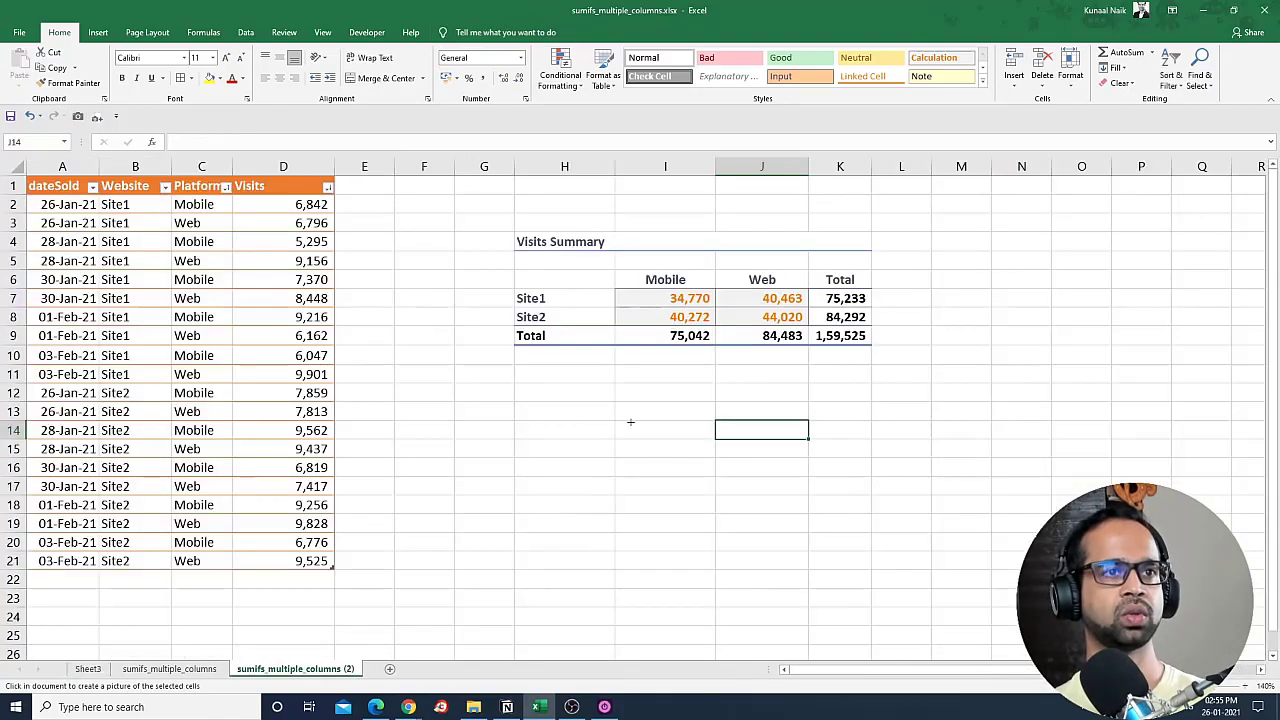
click(551, 407)
click(880, 596)
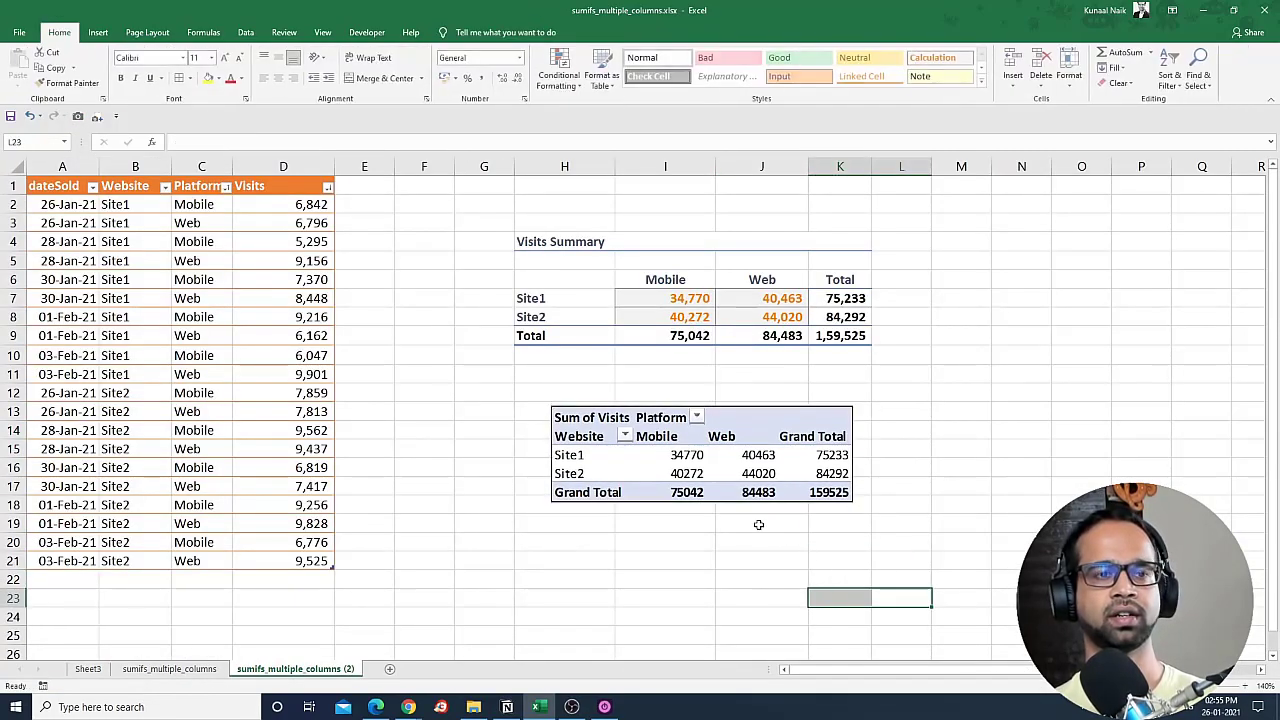
click(741, 596)
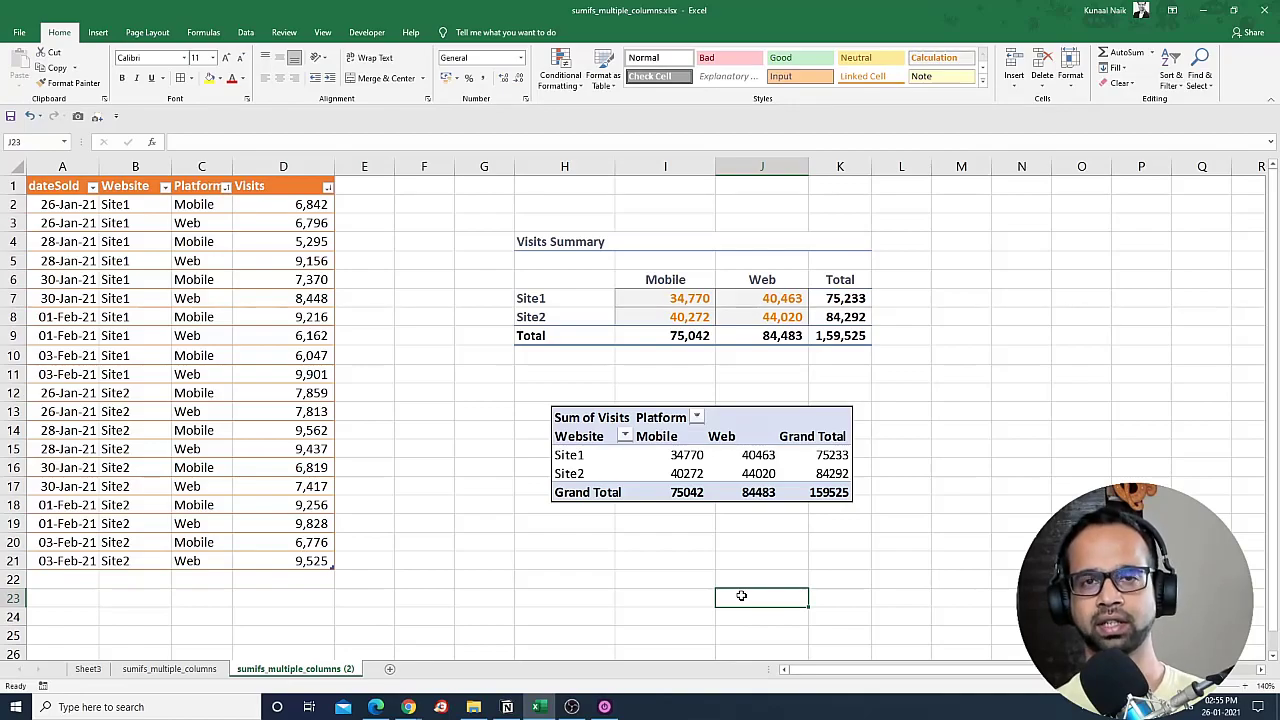
click(169, 668)
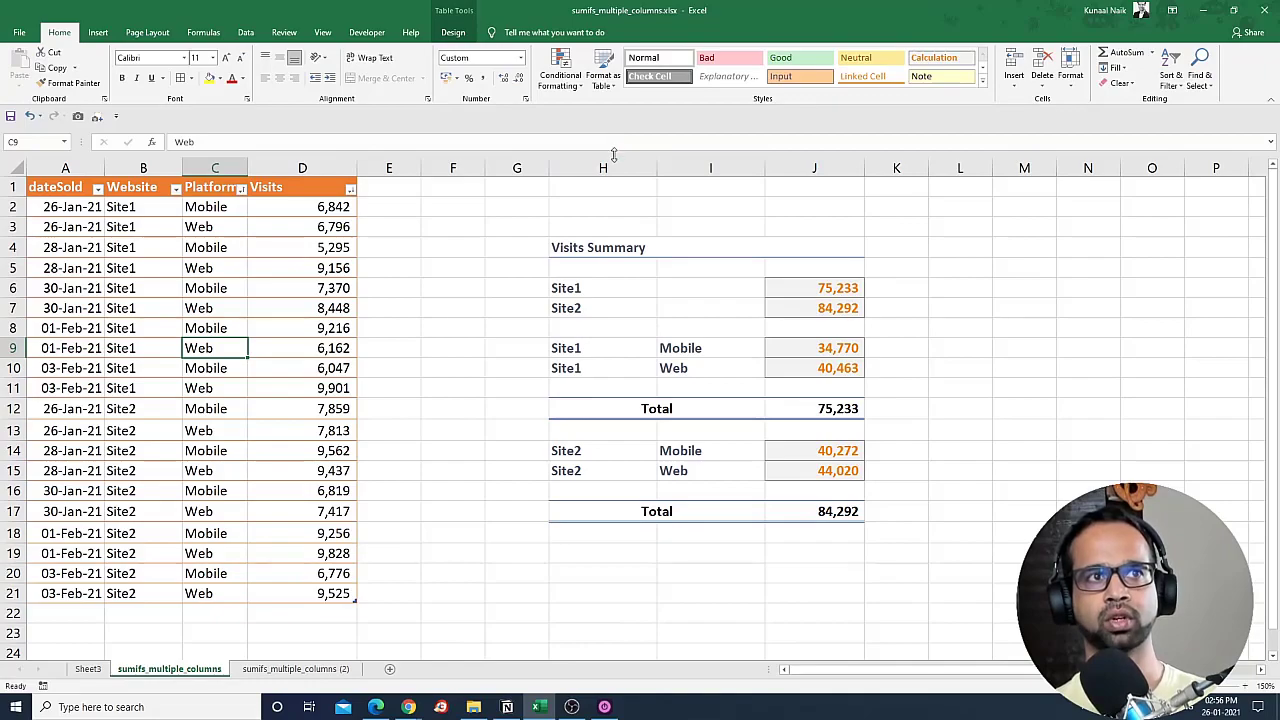
click(650, 168)
drag(662, 172, 691, 175)
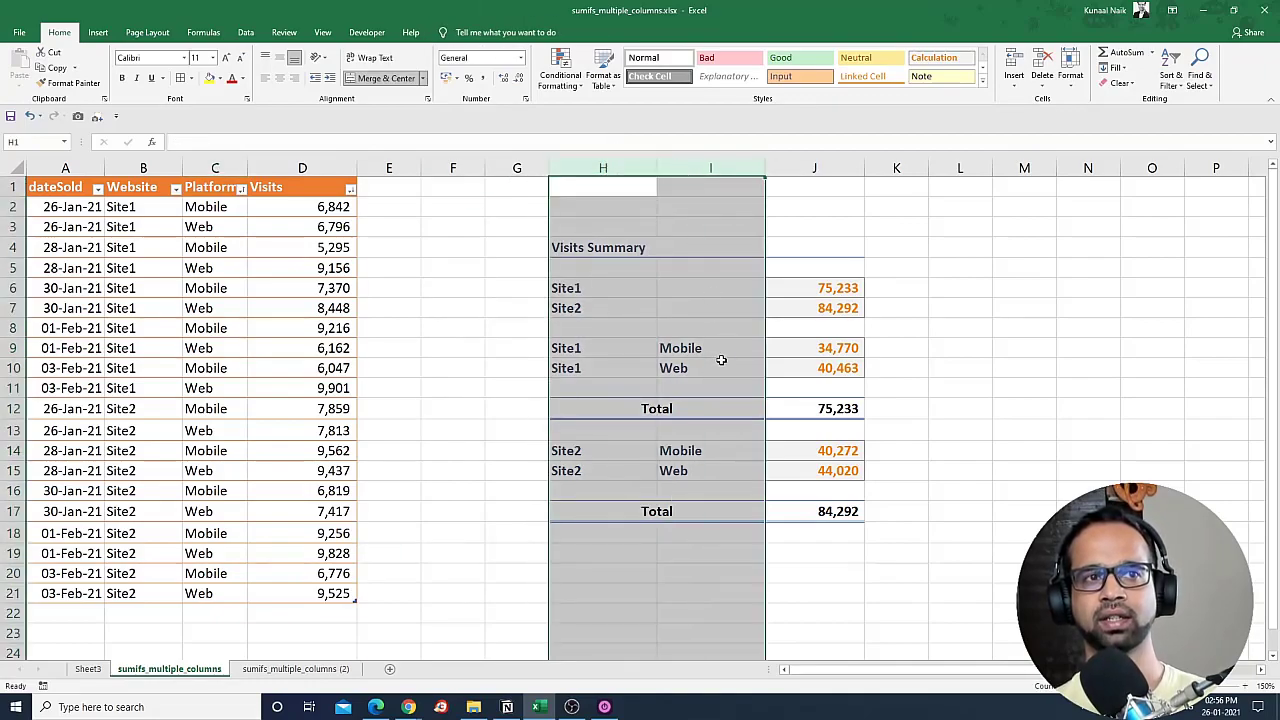
click(811, 551)
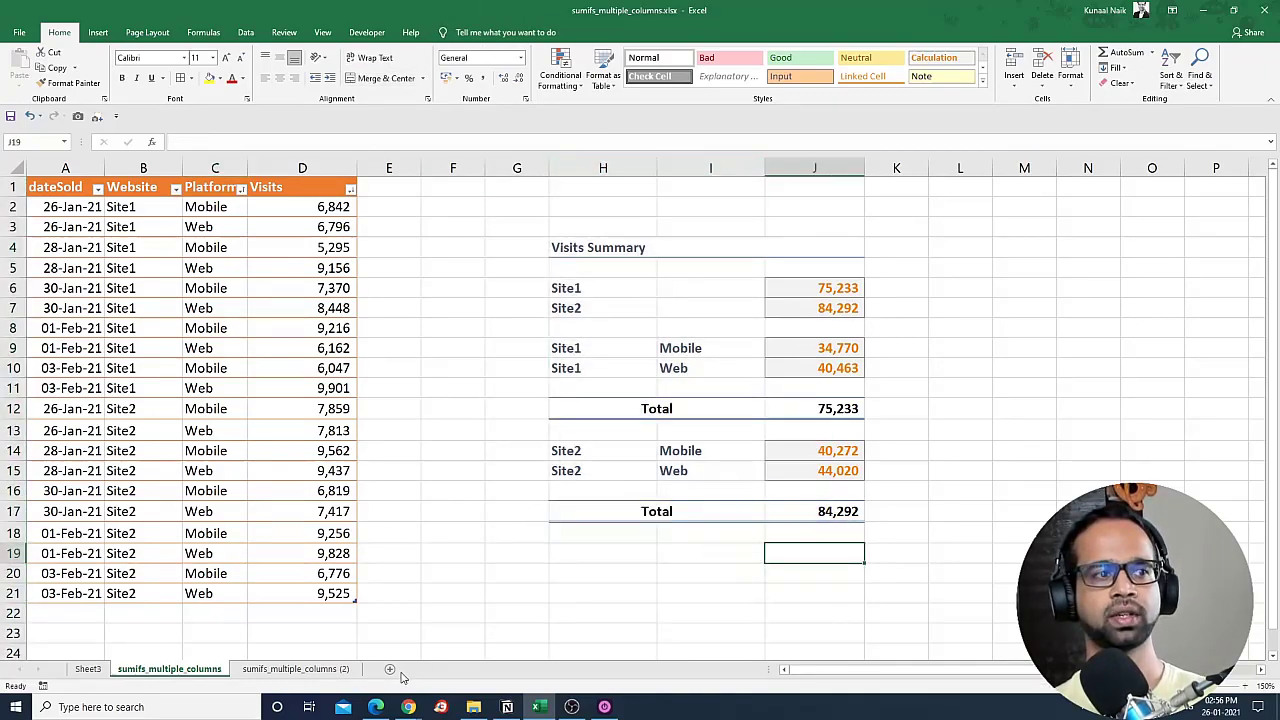
click(338, 671)
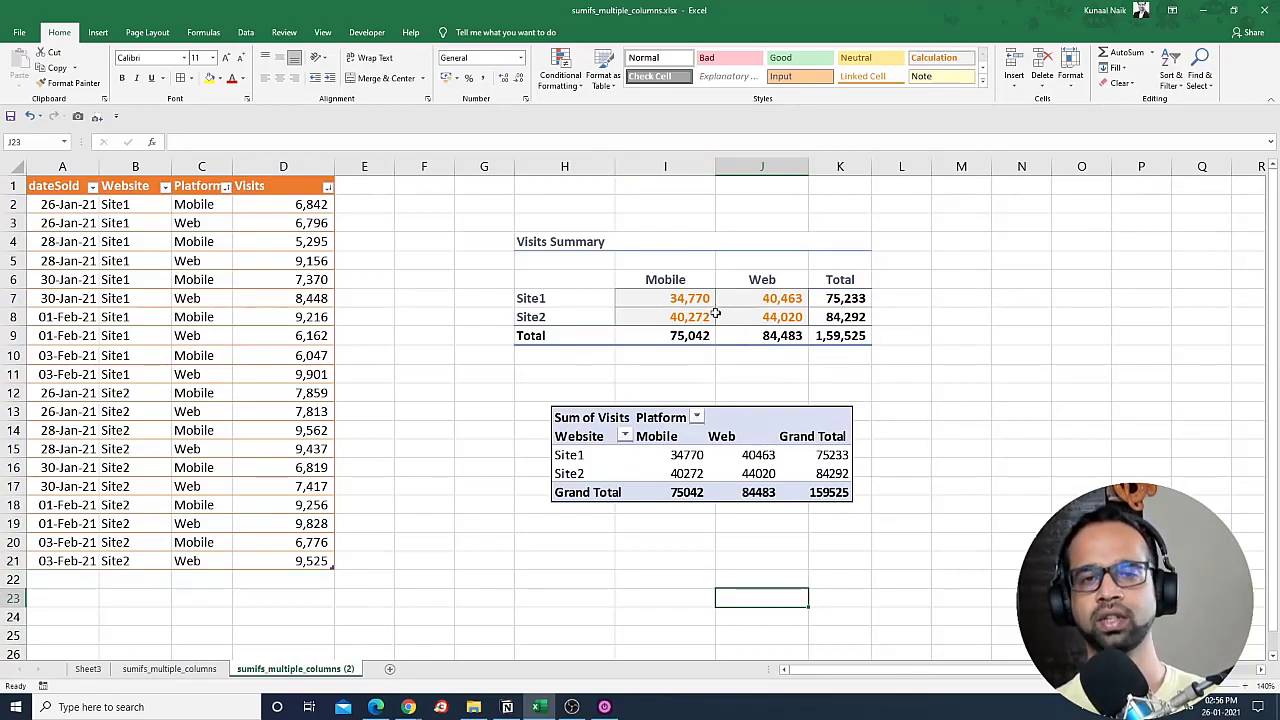
Select the K6:K8 totals and nudge the pivot picture slightly right and down
drag(848, 280, 599, 336)
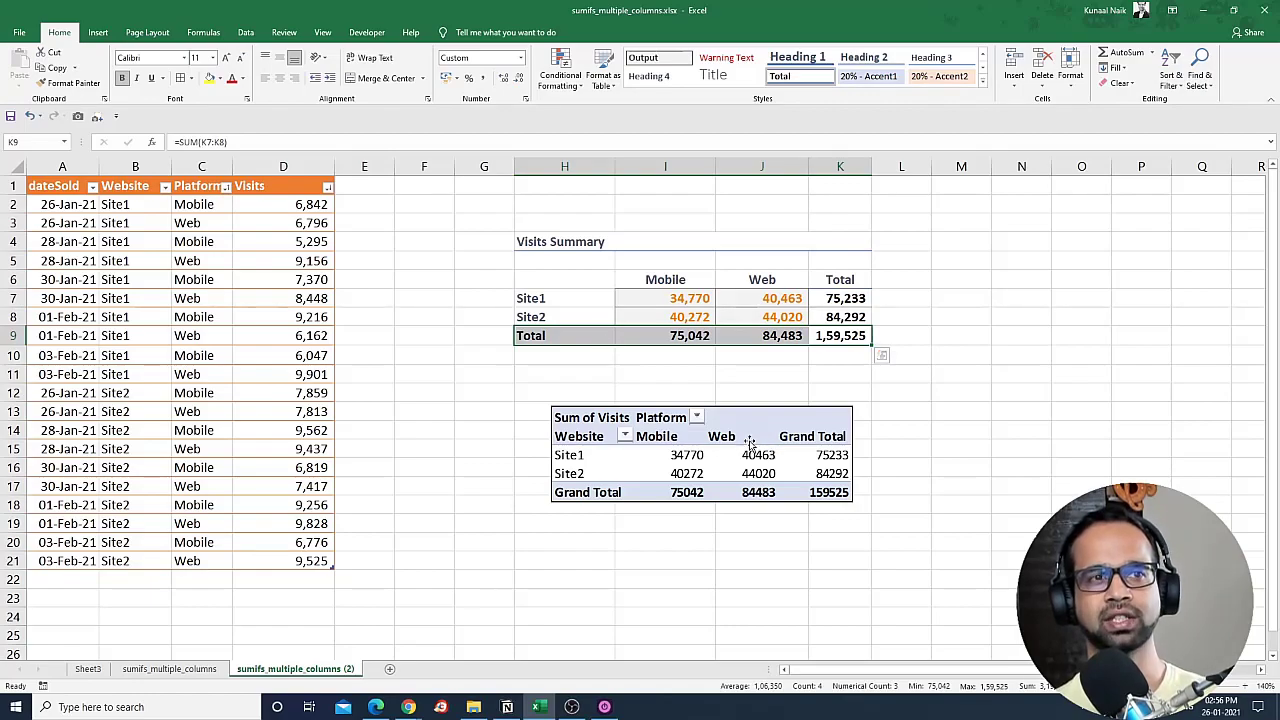
mouse_move(722, 436)
mouse_down()
mouse_move(768, 447)
mouse_move(736, 453)
mouse_up()
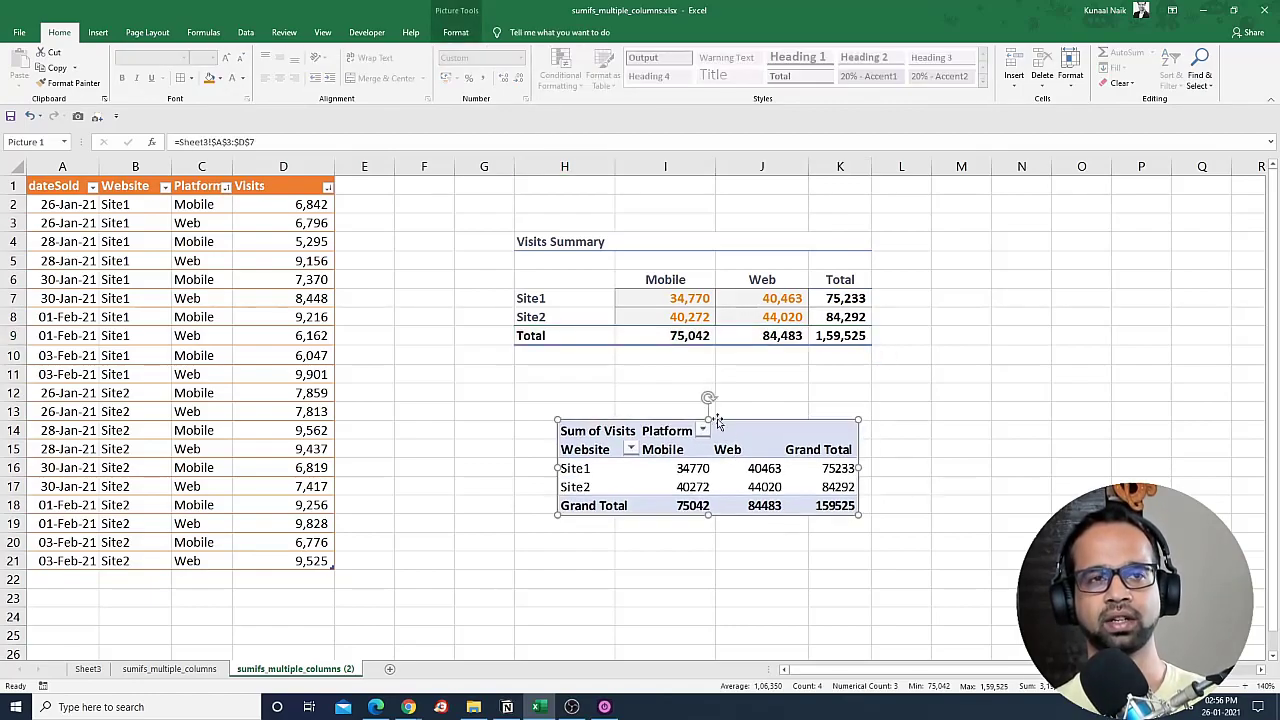